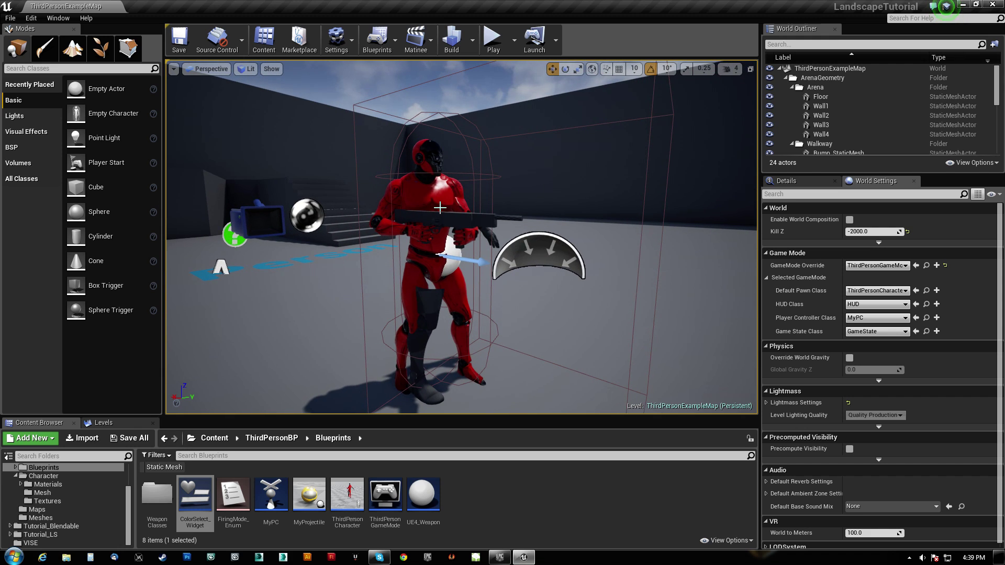
Step: Play the level and recolour the running character with the H, S and V sliders of the in-game colour panel
click(494, 38)
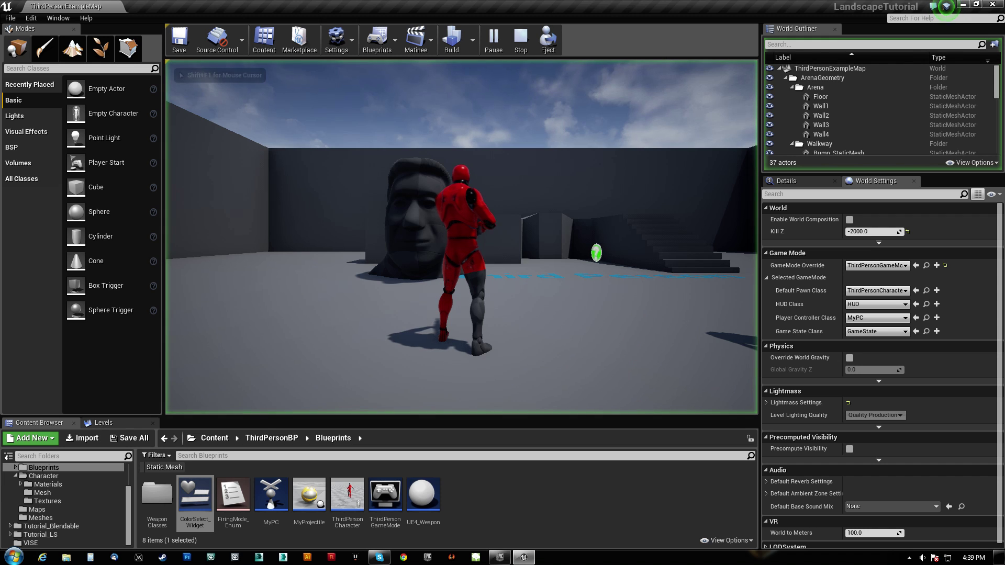
key(w)
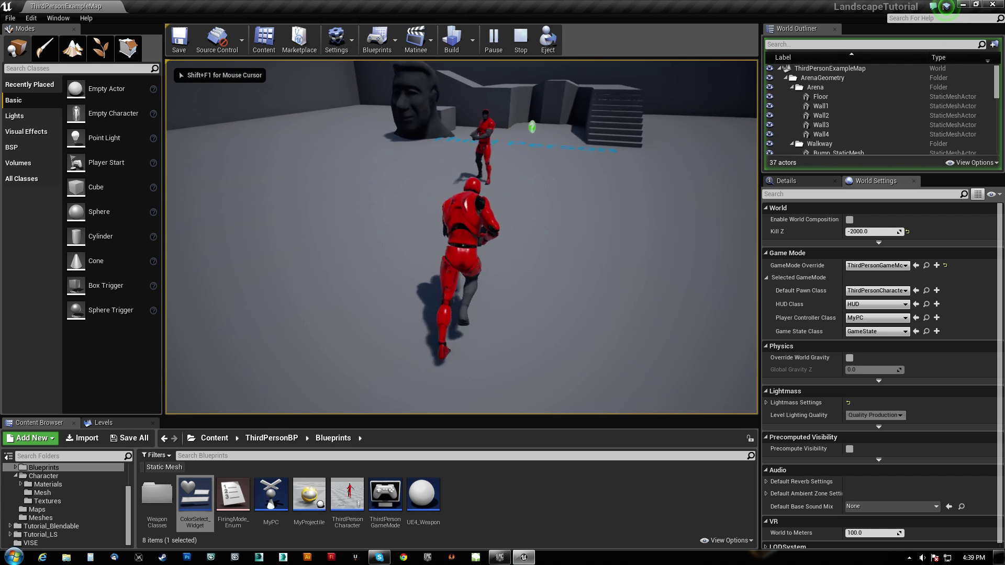
key(e)
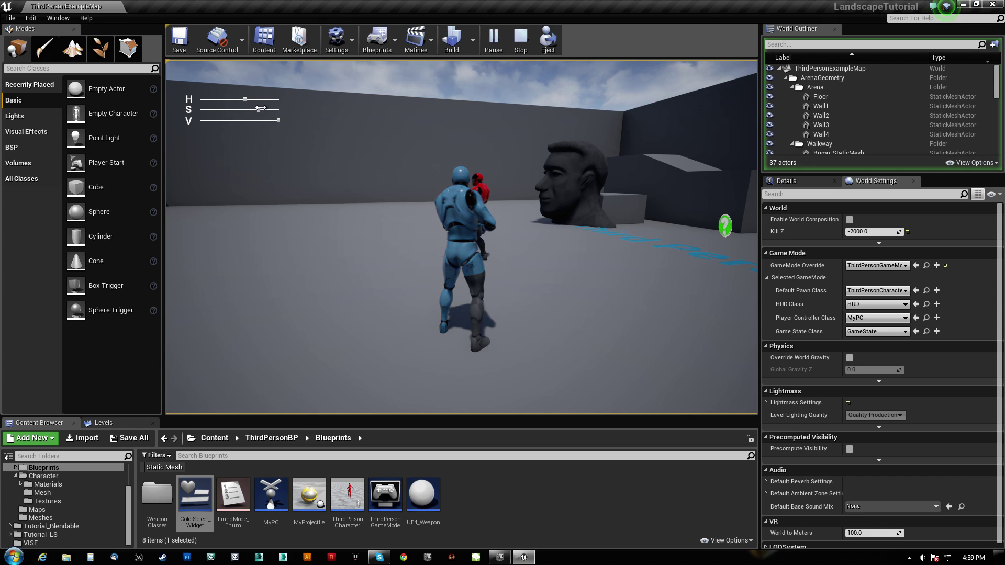
drag(254, 114, 293, 117)
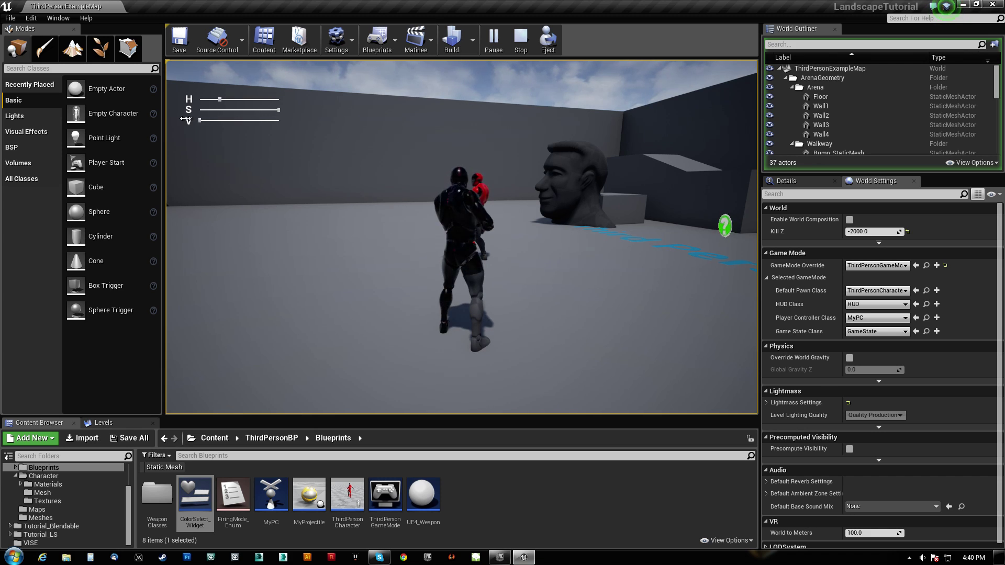
Step: Run the character past the red mannequin, and recolour it dark green with the in-game colour sliders
click(370, 187)
key(w)
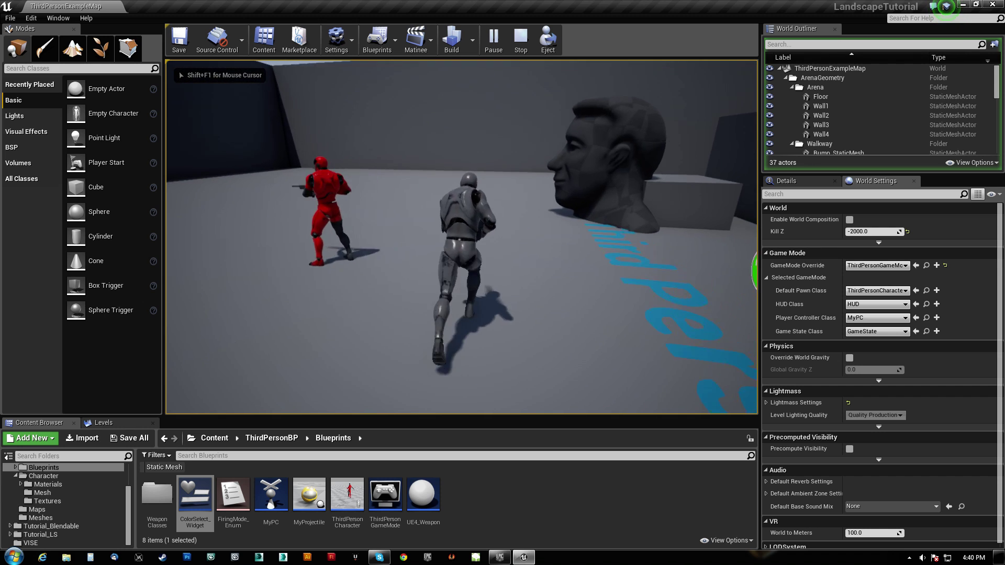
key(shift+F1)
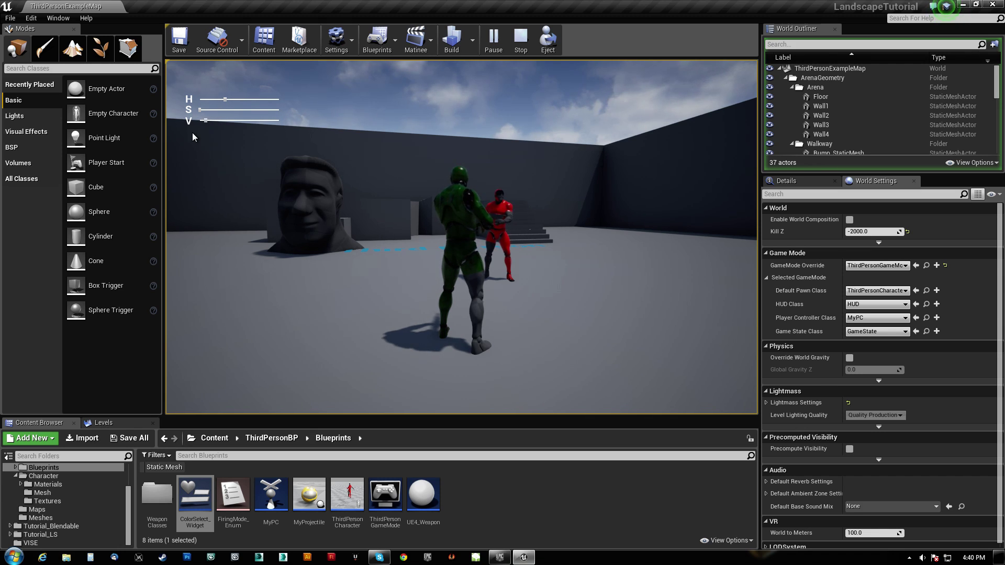
Step: Run the green character around the arena near the red mannequin to compare them, and end the play session
click(502, 225)
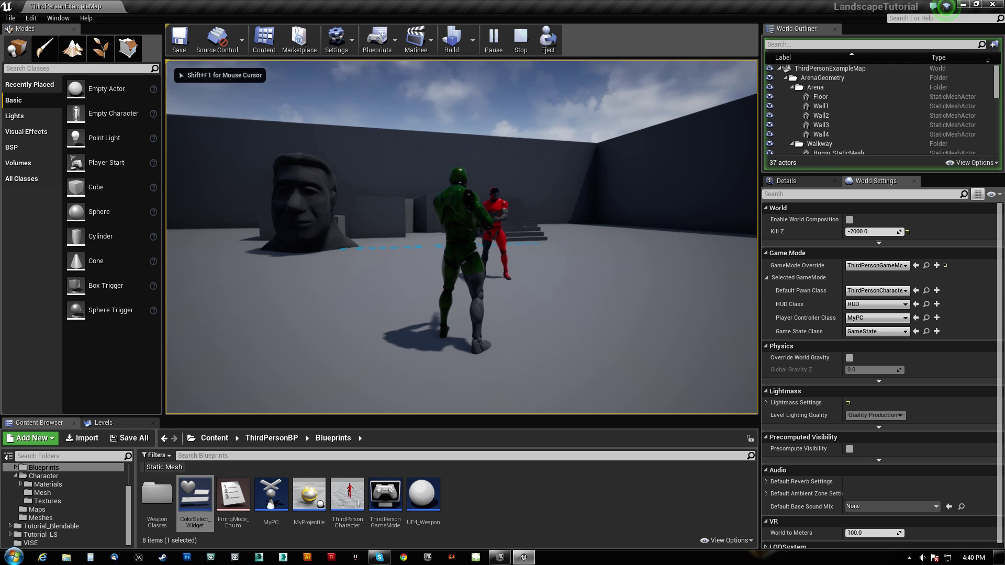
key(w)
key(w)
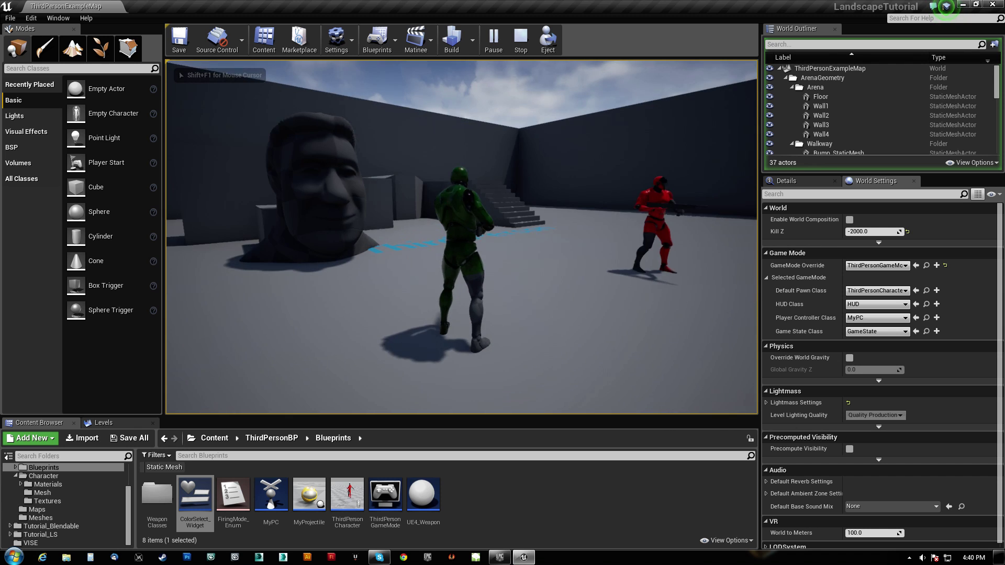
key(w)
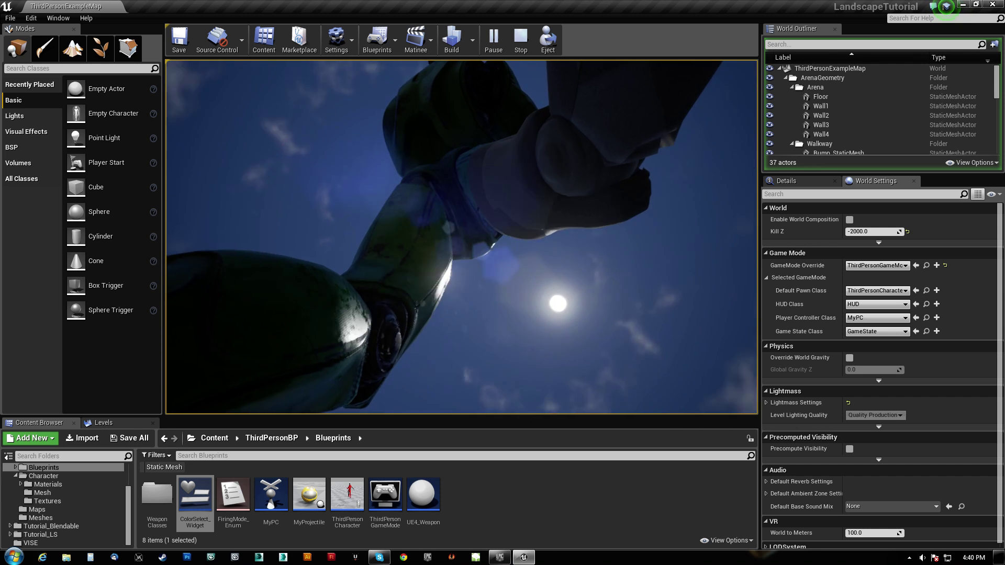
key(w)
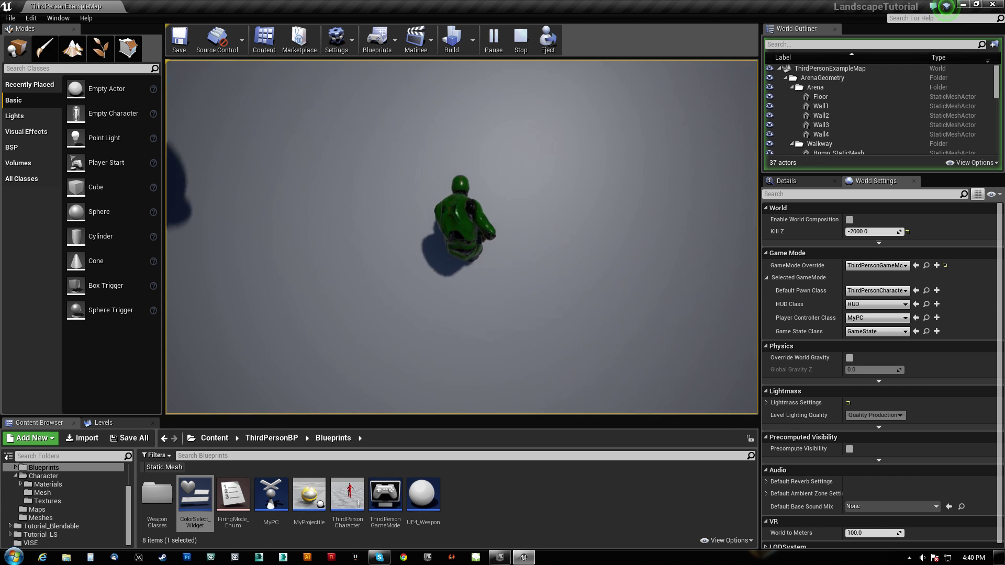
key(w)
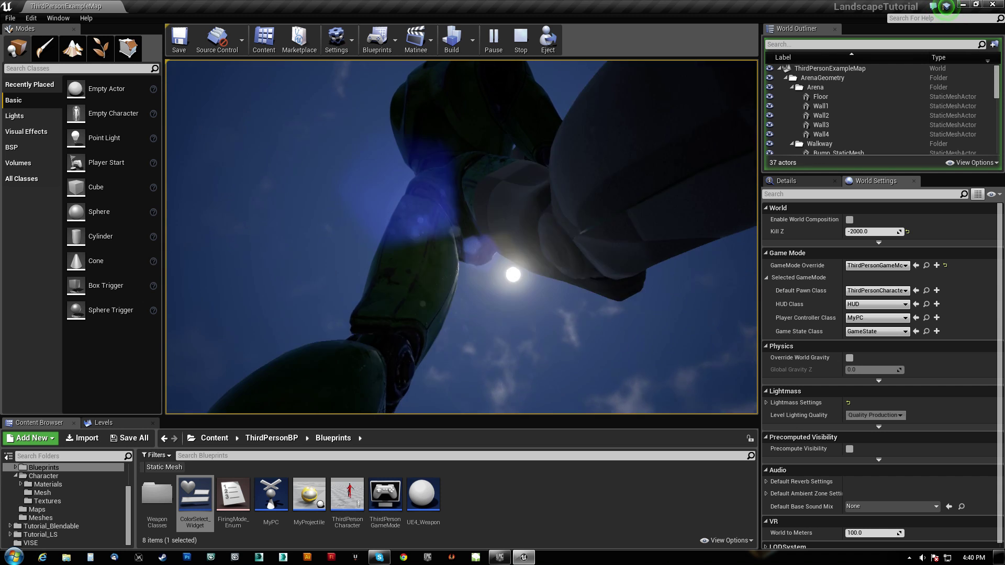
key(w)
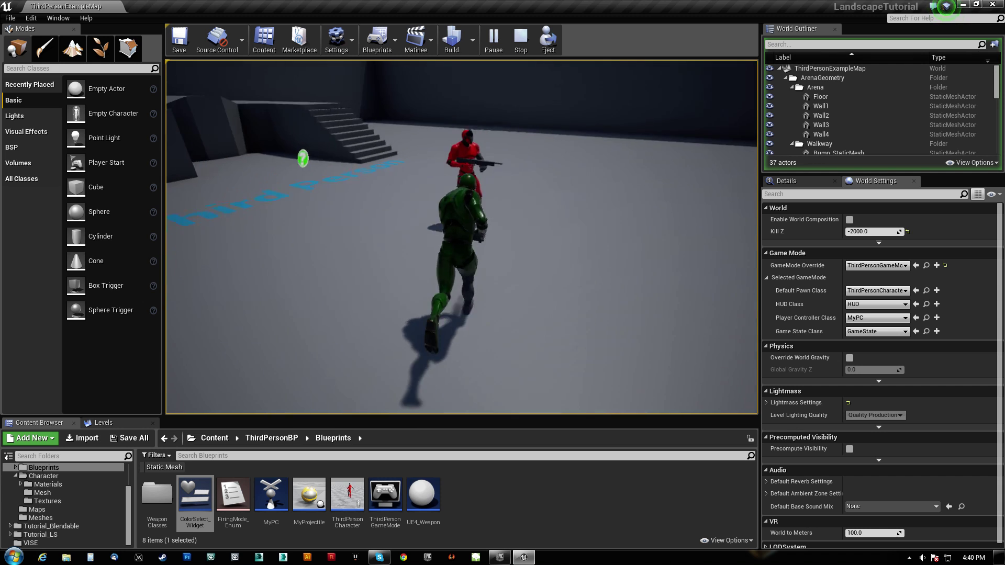
key(w)
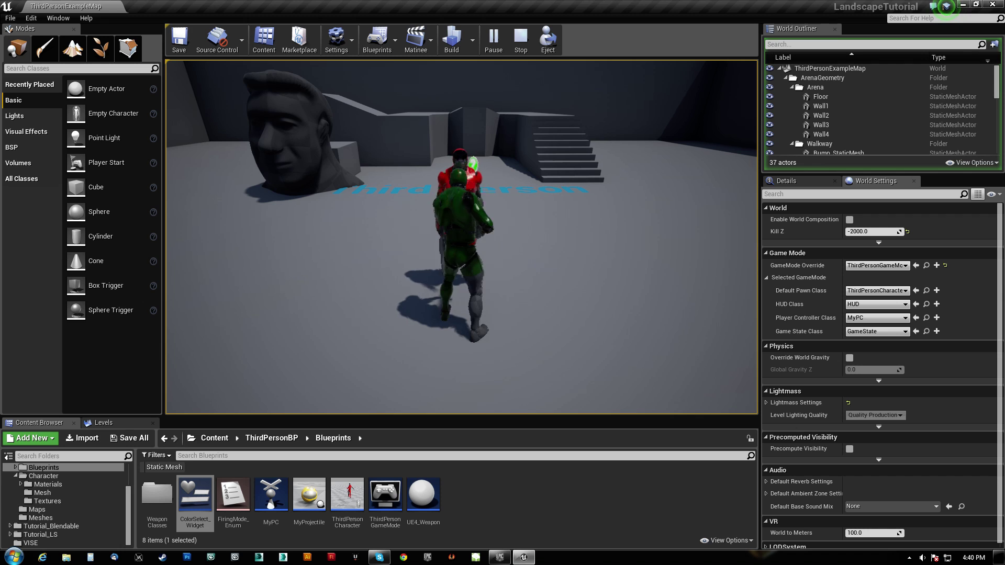
key(Escape)
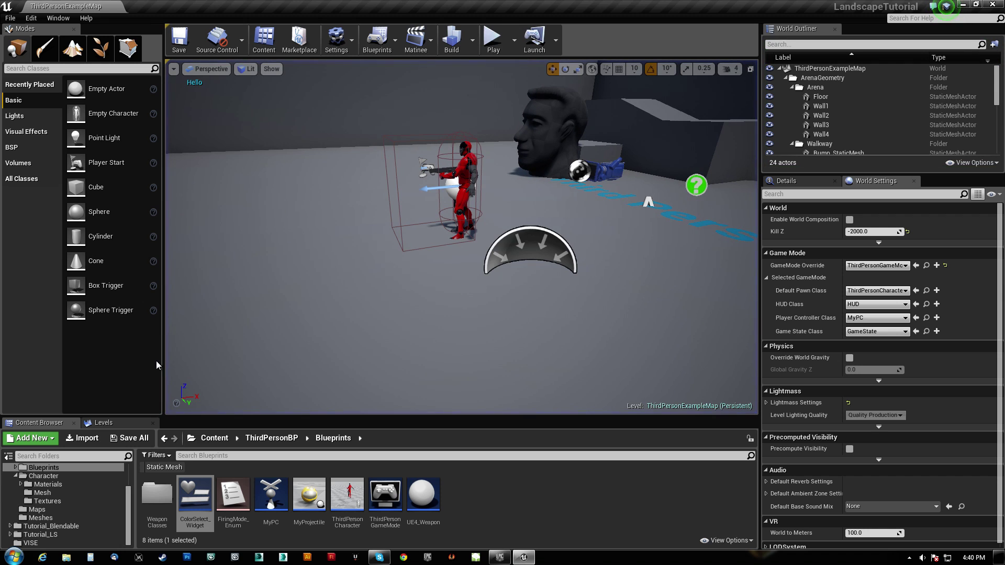
Step: Open the M_UE4Guy_Customize material from the character's Materials folder and widen its graph area
mouse_move(461, 236)
right_down()
mouse_move(513, 236)
mouse_move(429, 236)
mouse_move(460, 235)
right_up()
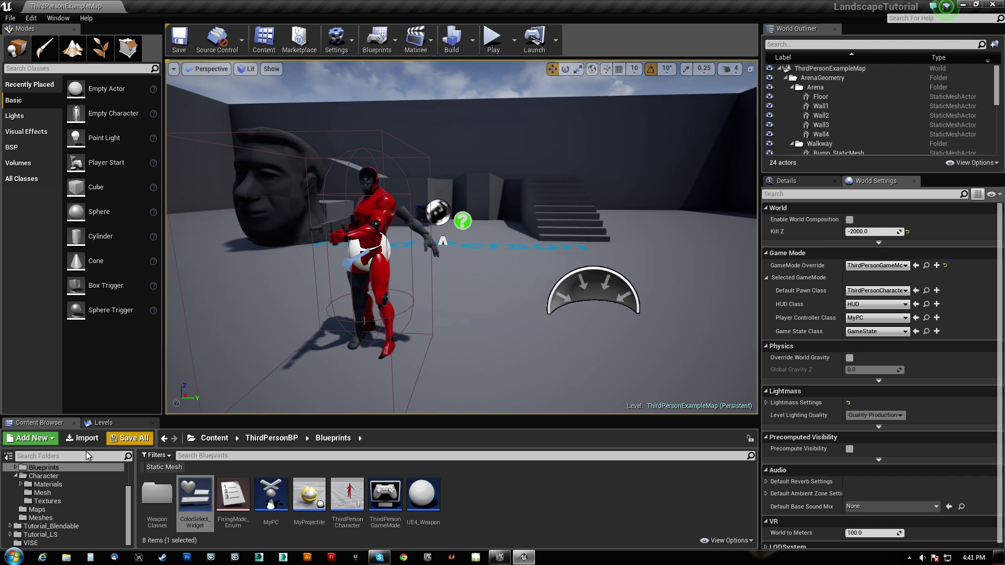
click(47, 485)
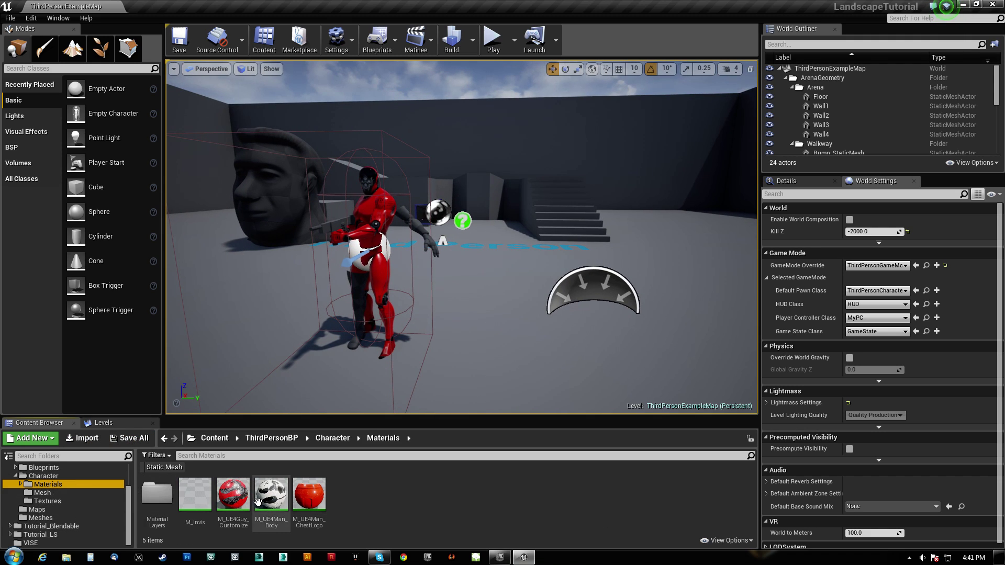
double_click(234, 495)
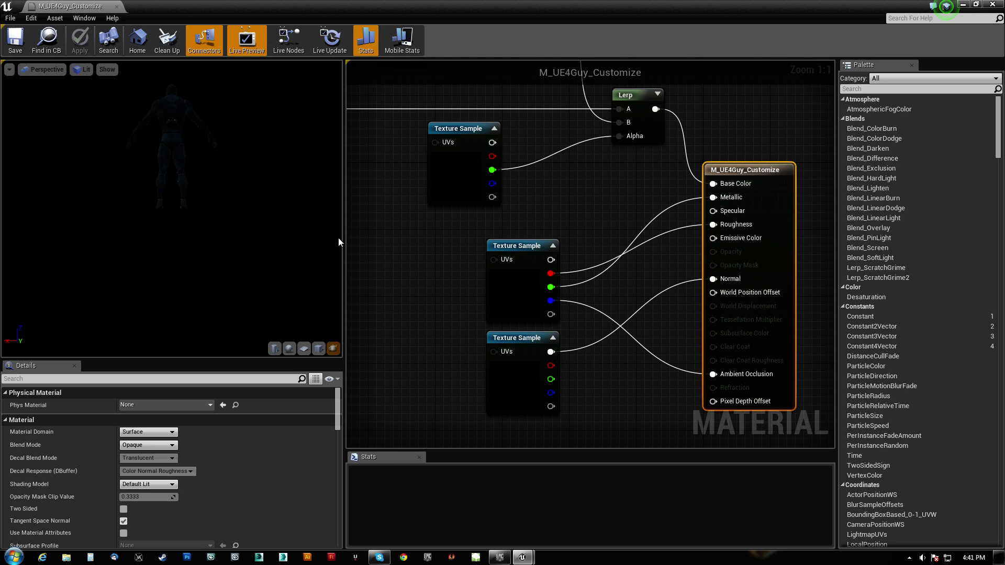
drag(343, 238, 260, 238)
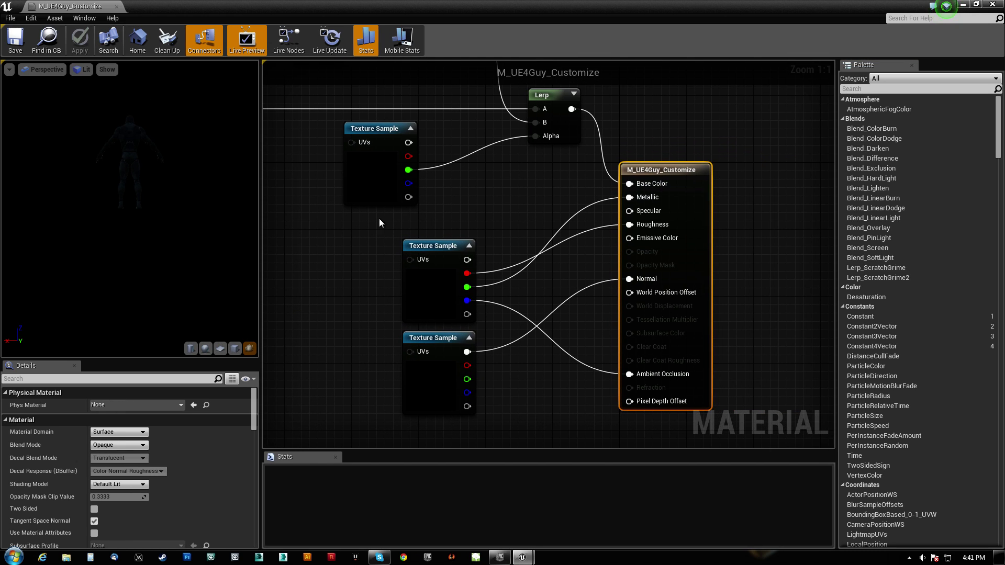
Step: Inspect the Texture Sample nodes feeding Metallic, Roughness, Ambient Occlusion and Normal on the material output
drag(443, 264, 536, 350)
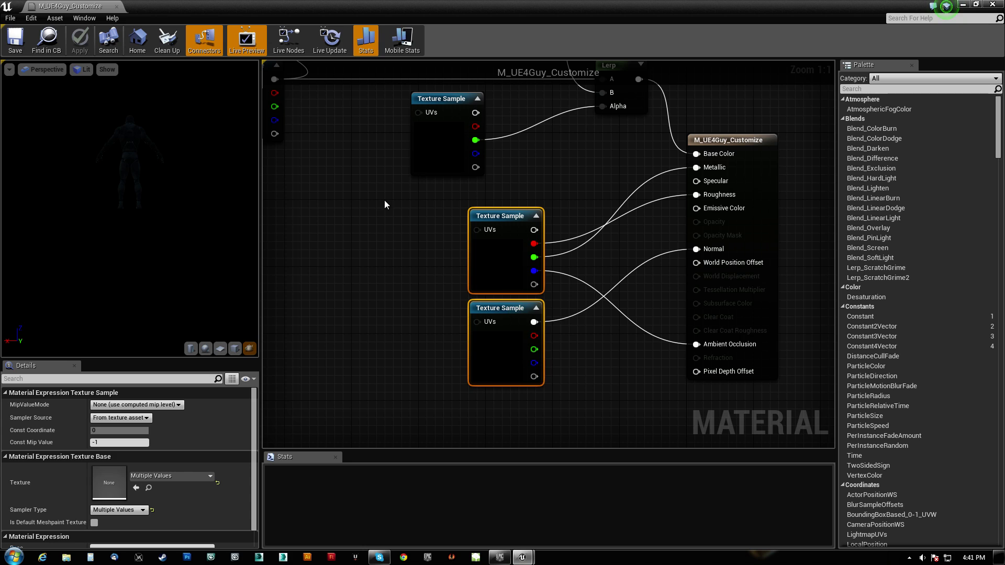
right_drag(375, 189, 247, 132)
click(362, 141)
click(412, 230)
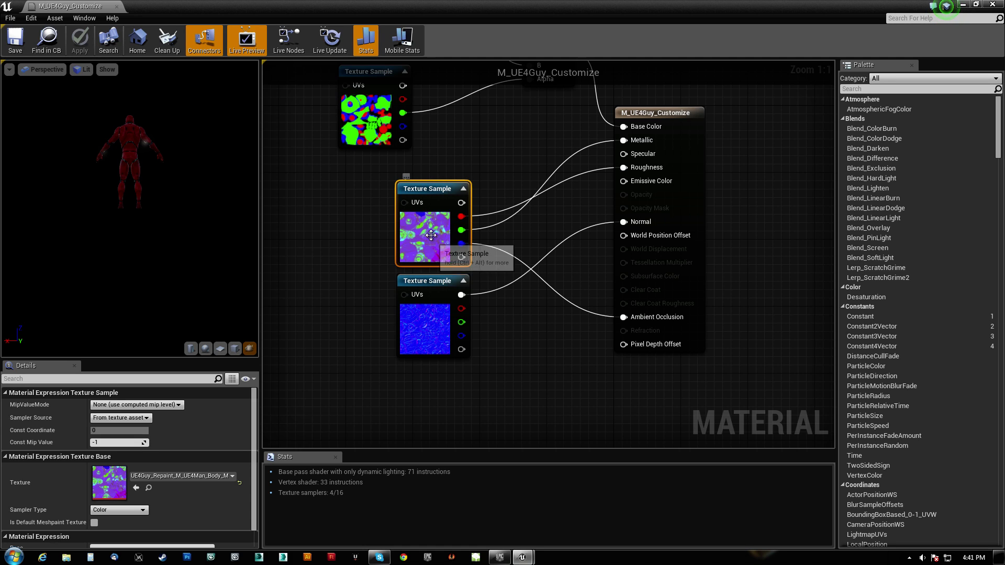
click(426, 314)
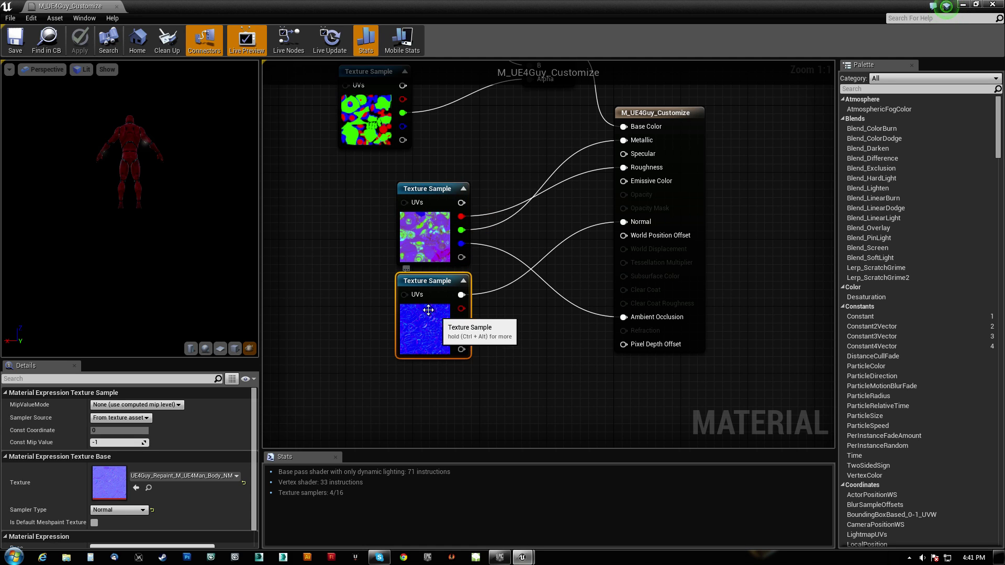
Step: Inspect the HueShift node and the Hue scalar parameter that drives its shift percentage
right_drag(455, 135, 369, 204)
drag(323, 155, 431, 204)
click(471, 179)
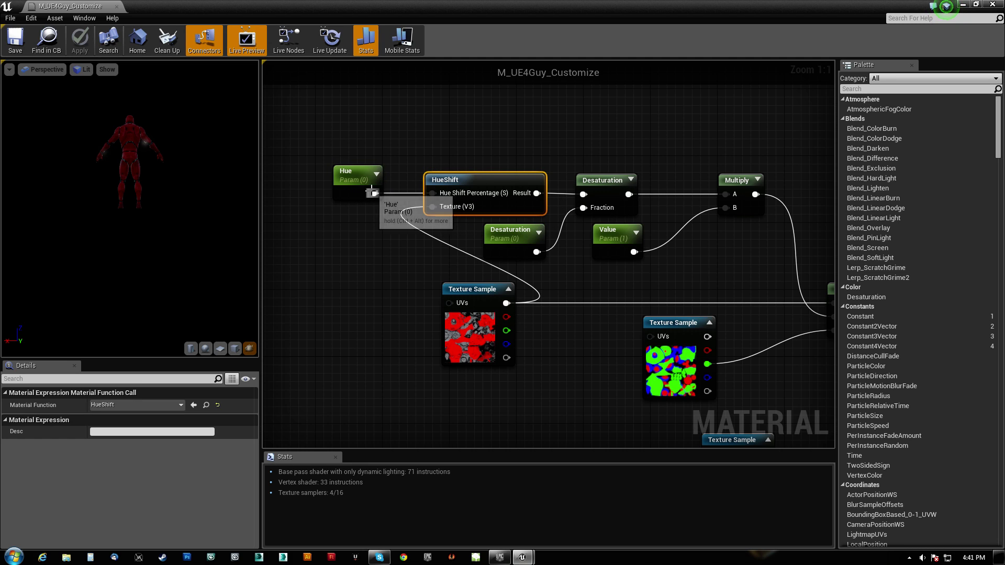
drag(362, 174, 371, 174)
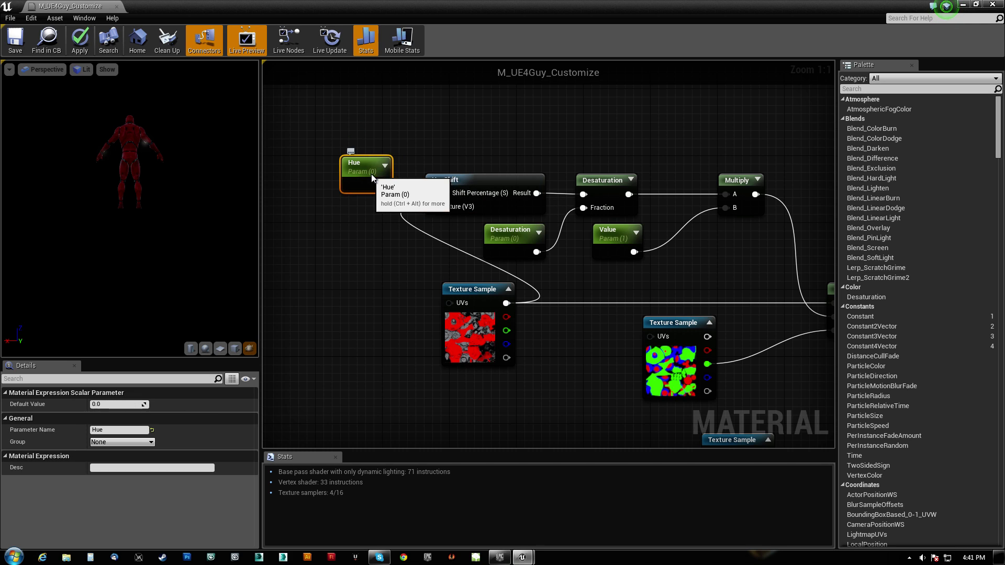
Step: Examine the Desaturation node with its fraction parameter, and the Multiply node driven by the Value parameter
right_drag(500, 135, 327, 125)
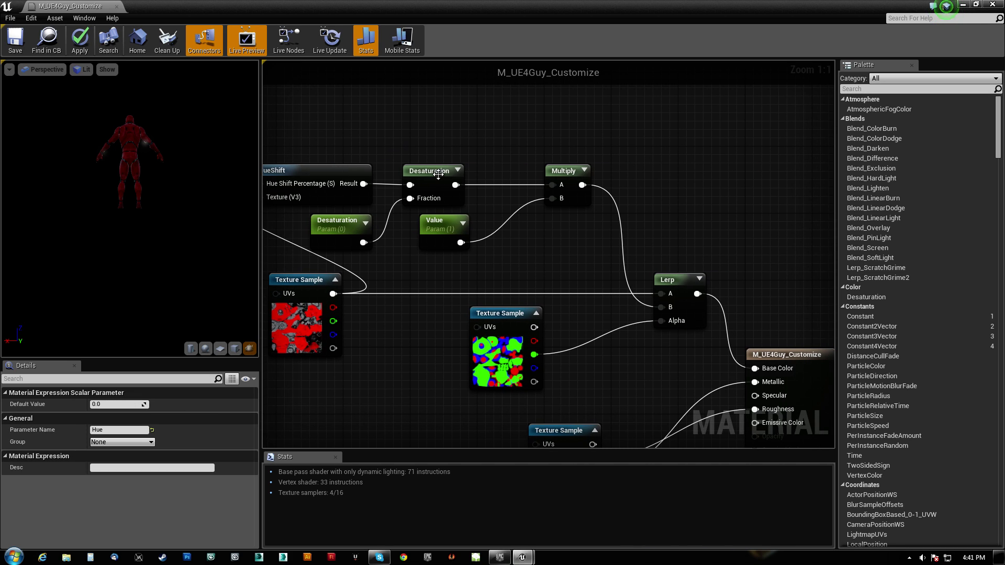
click(438, 172)
right_drag(390, 125, 551, 153)
drag(573, 197, 572, 167)
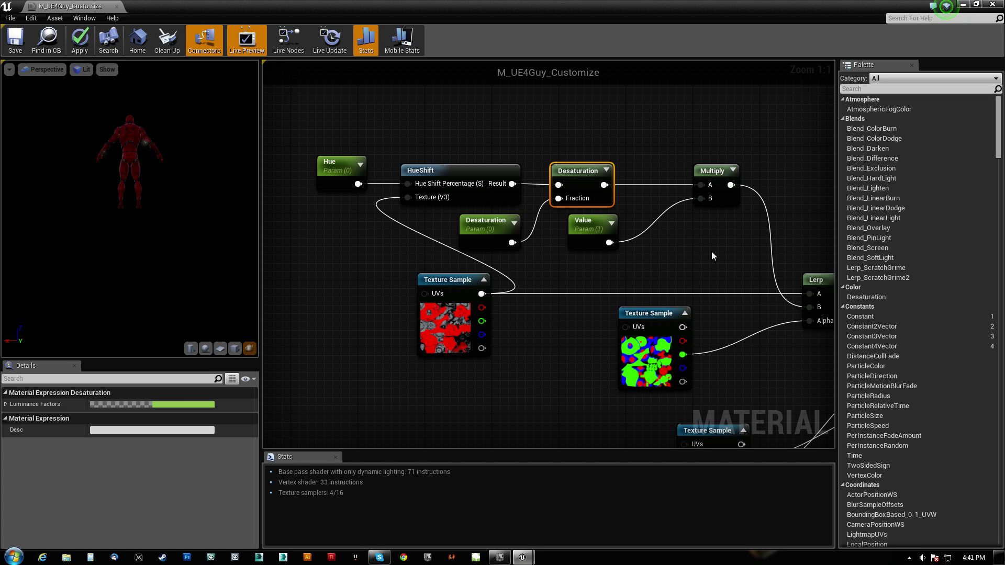
right_drag(712, 246, 575, 236)
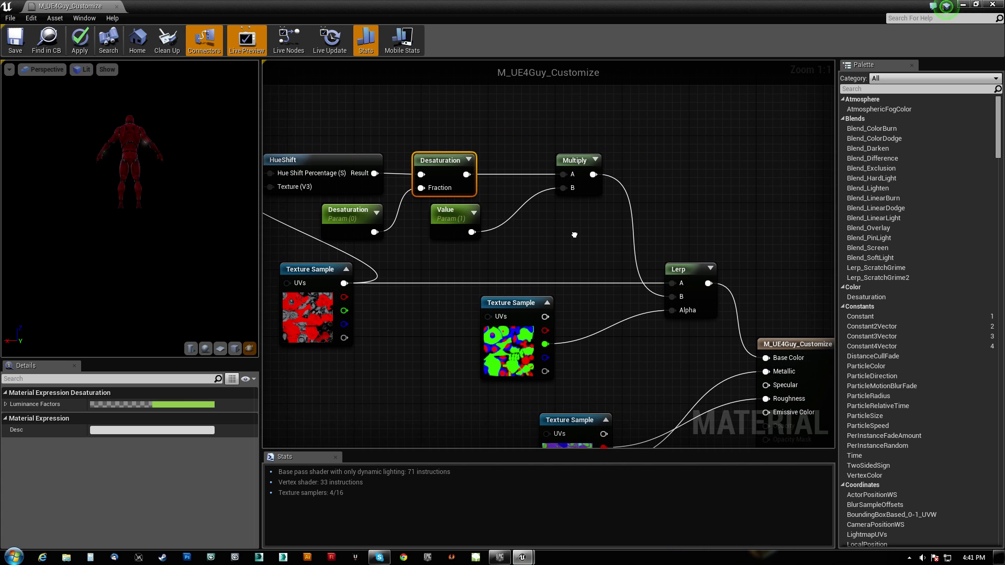
click(587, 167)
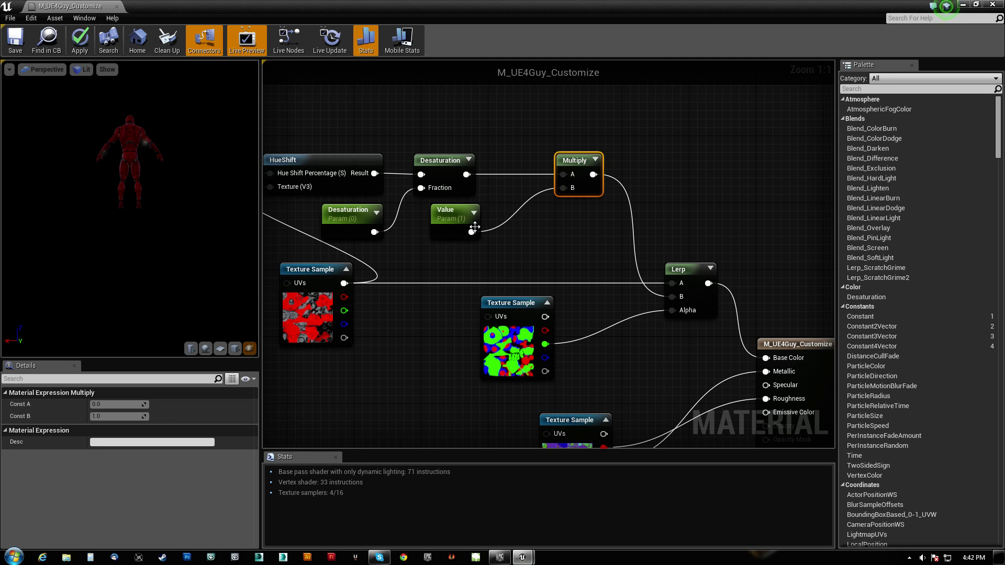
Step: Trace the mask Texture Sample feeding the Lerp's Alpha, and open its UE4_Mannequin_MAT_MASKA texture to examine the colour channels
right_drag(583, 252, 685, 179)
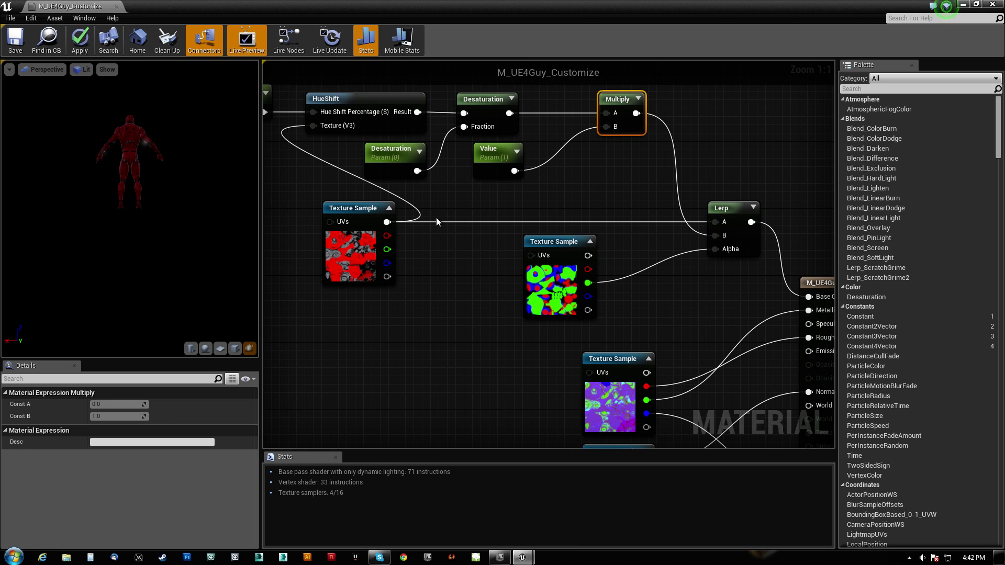
right_drag(605, 233, 515, 253)
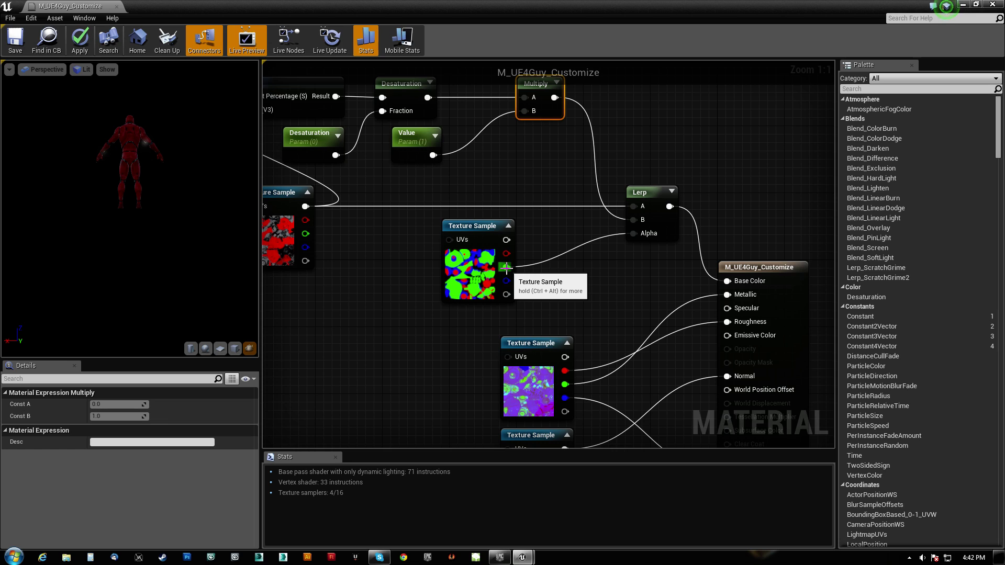
click(505, 268)
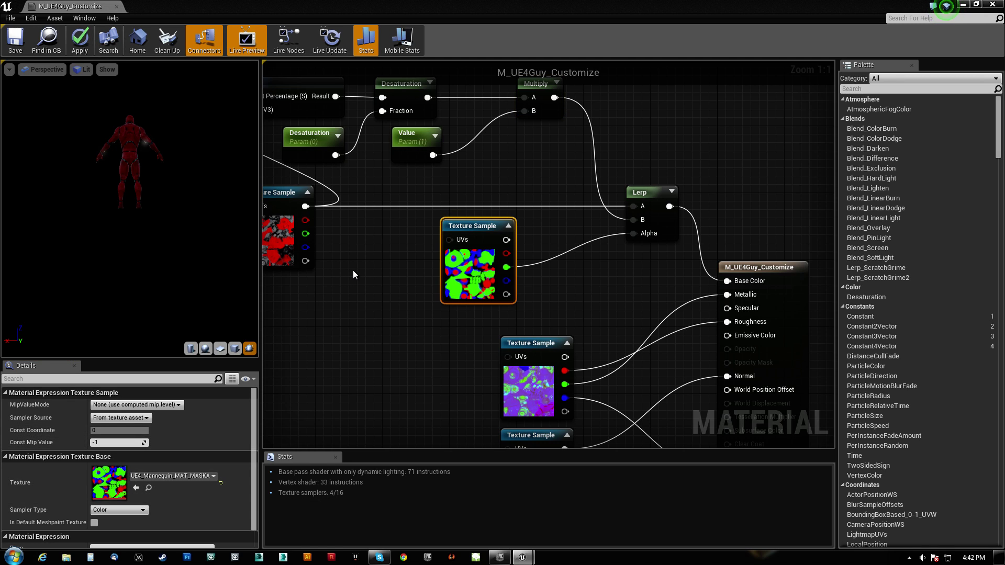
drag(104, 10, 283, 6)
click(172, 9)
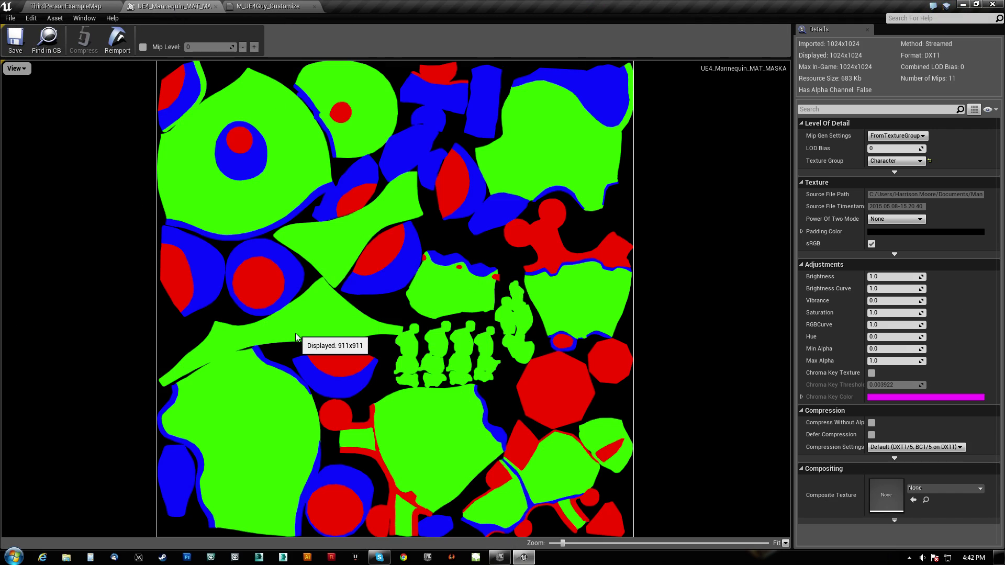
scroll(296, 337, down, 2)
scroll(302, 336, up, 3)
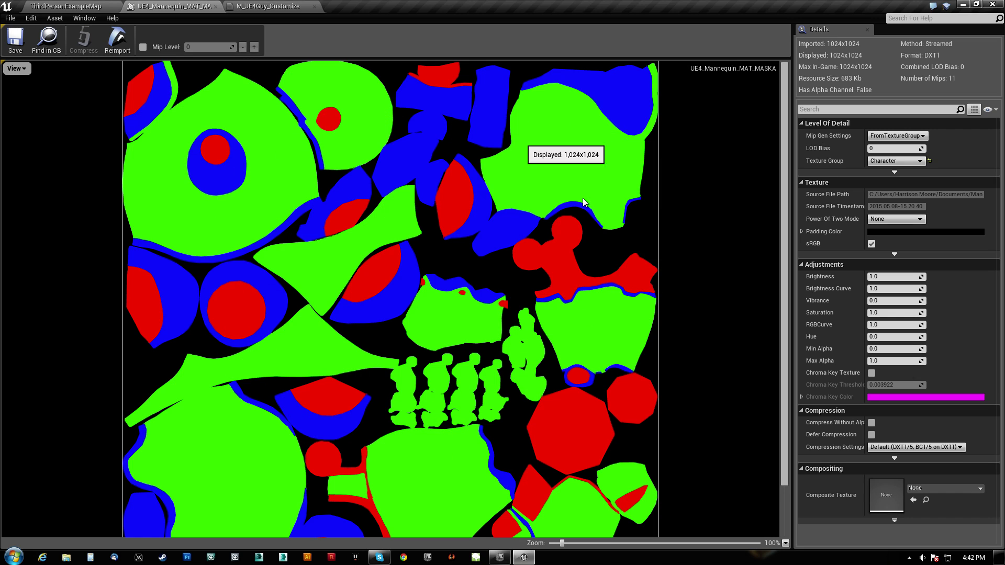
Step: Return to the level editor and select UE4_LOGO_CARD through the mannequin occlusion texture plus UE4Man_Logo_N in the Textures folder
click(94, 7)
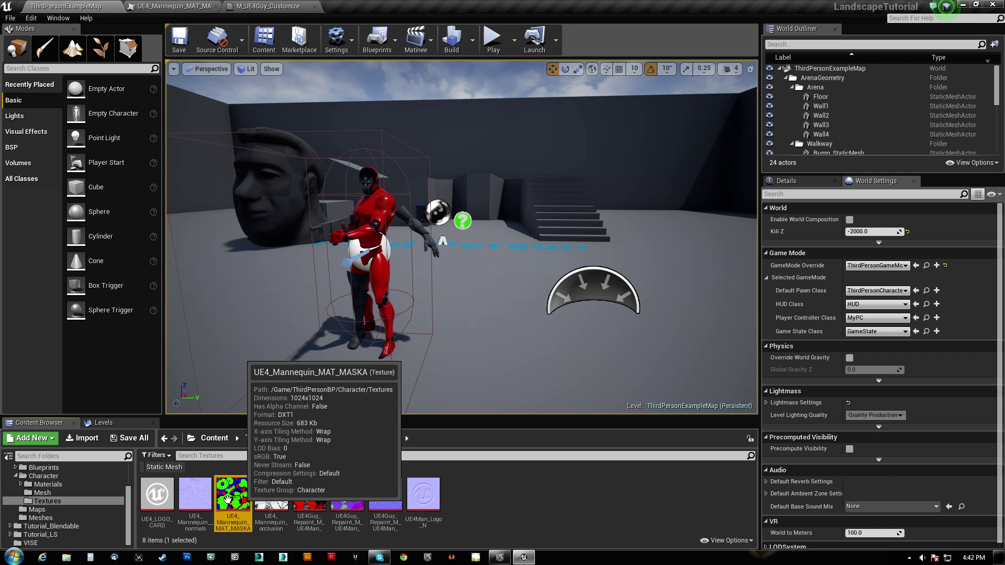
click(157, 495)
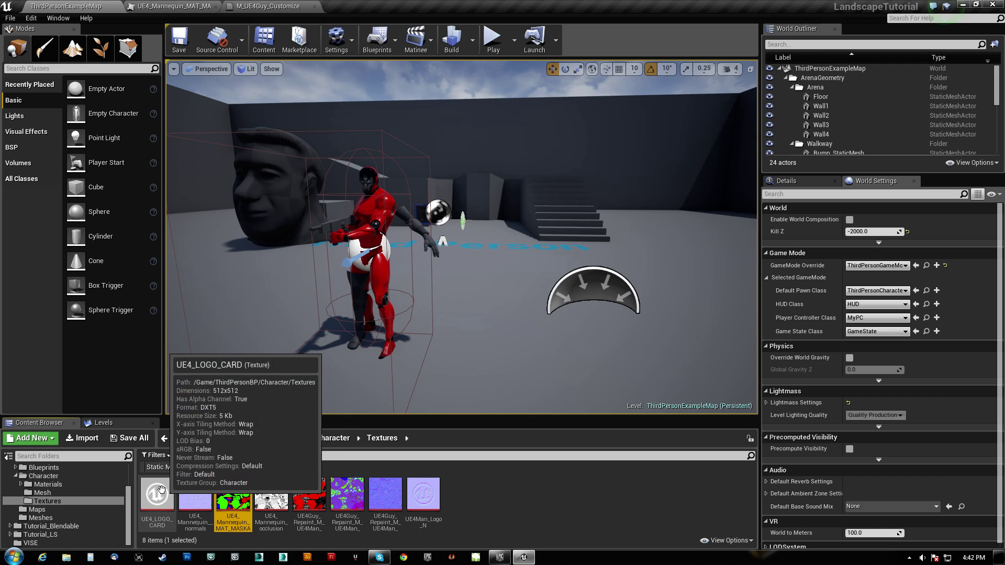
shift+click(270, 495)
ctrl+click(423, 494)
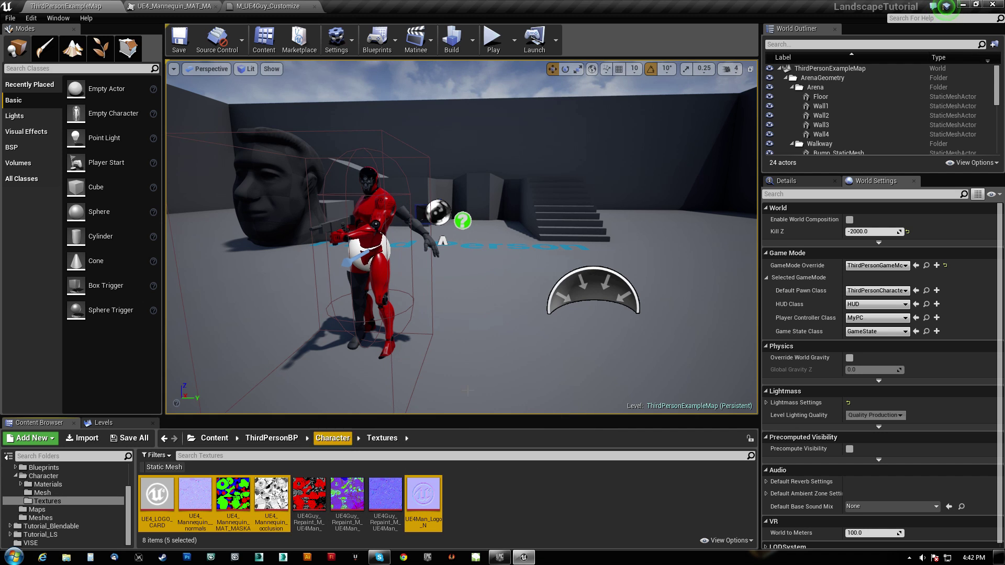
Step: Re-examine the UE4_Mannequin_MAT_MASKA texture, return to the level, and select the UE4Guy_Repaint_M_UE4Man_Body_D texture
right_drag(467, 390, 530, 392)
key(a)
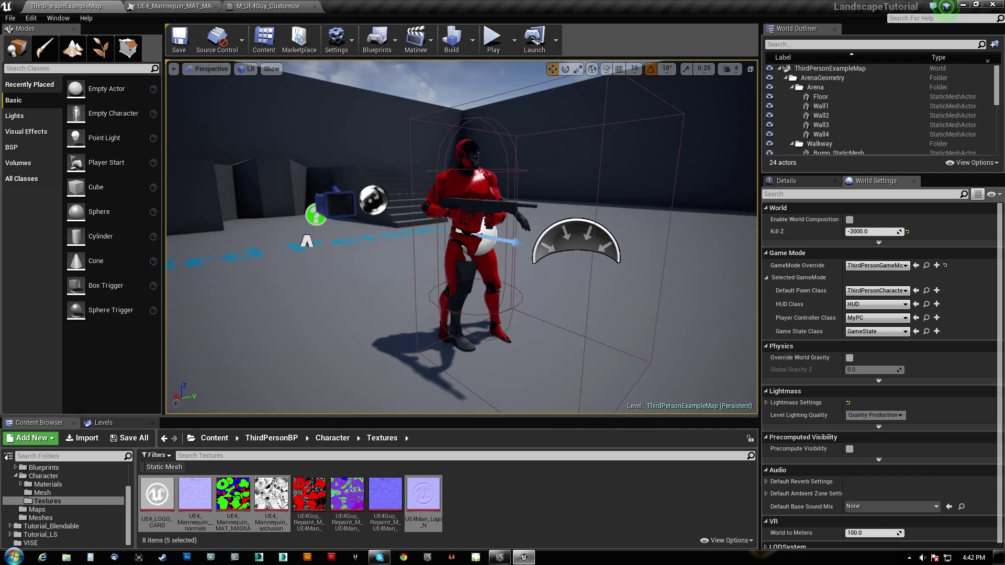
double_click(233, 495)
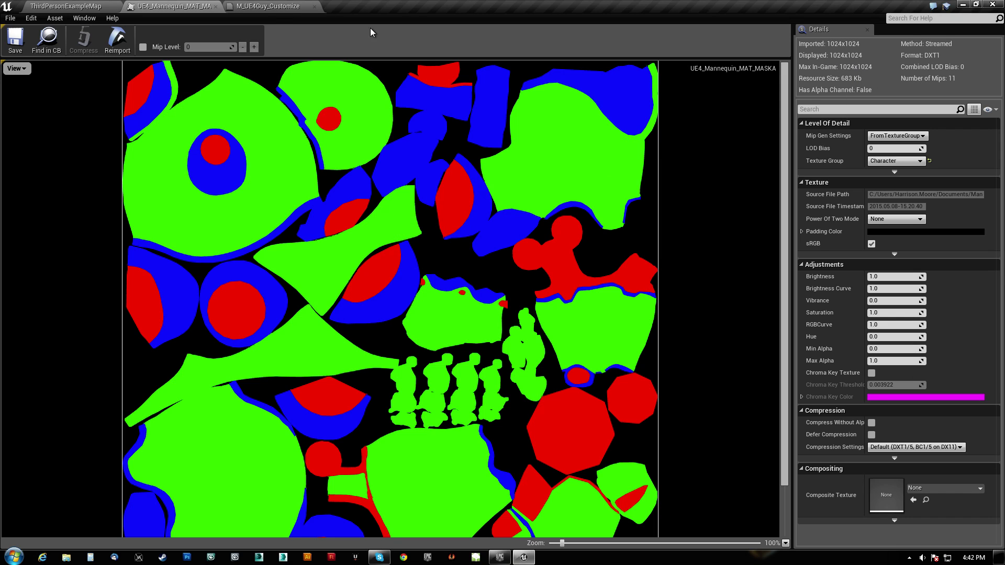
click(80, 6)
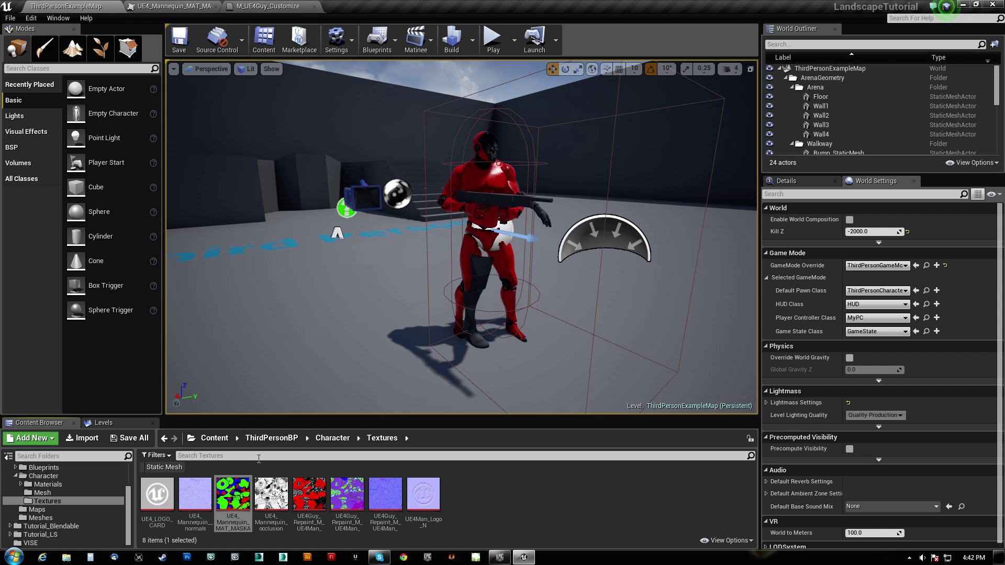
click(307, 500)
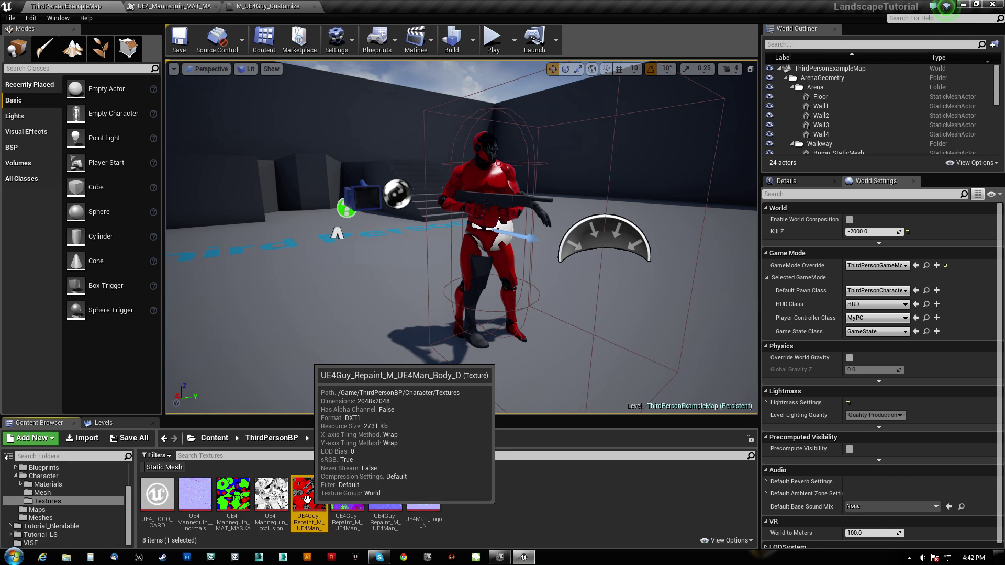
Step: Play the level, run the character past the stairs, and lower its H, S and V sliders to their minimum
click(492, 39)
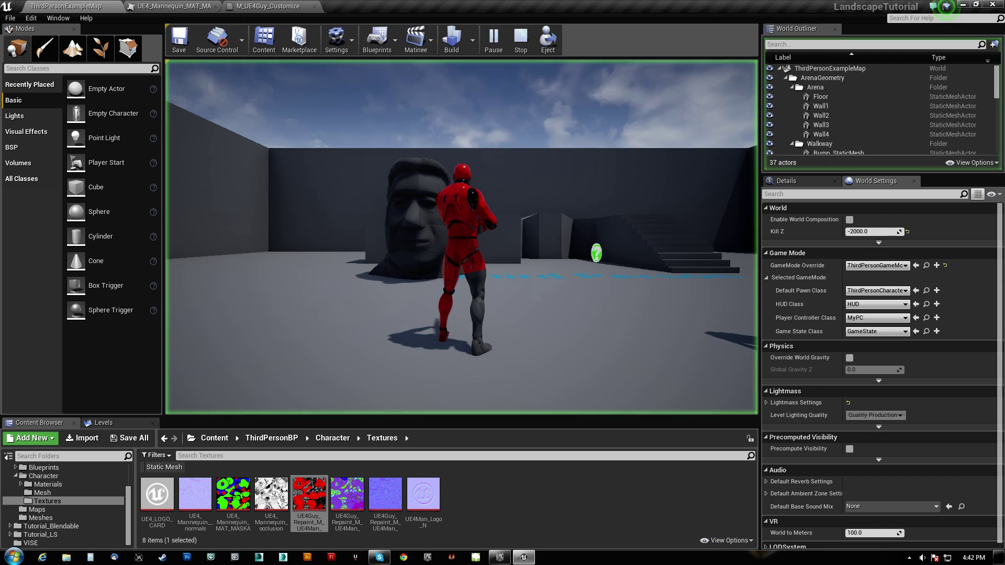
key(w)
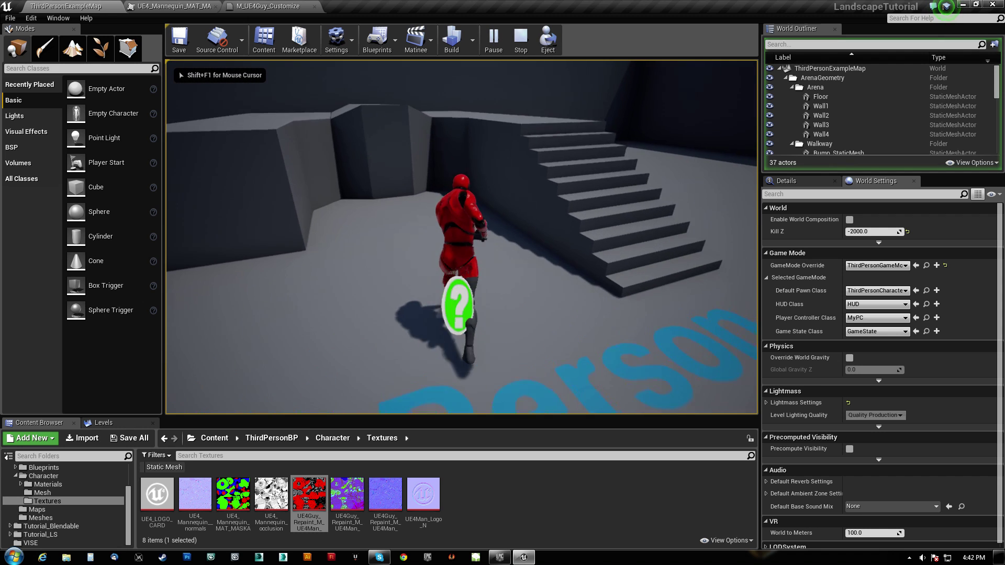
key(w)
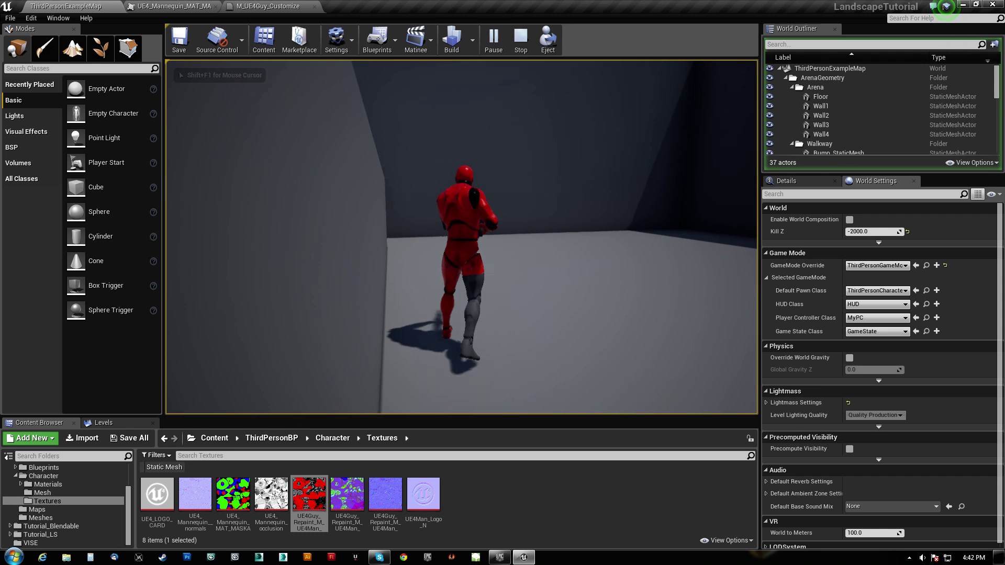
key(w)
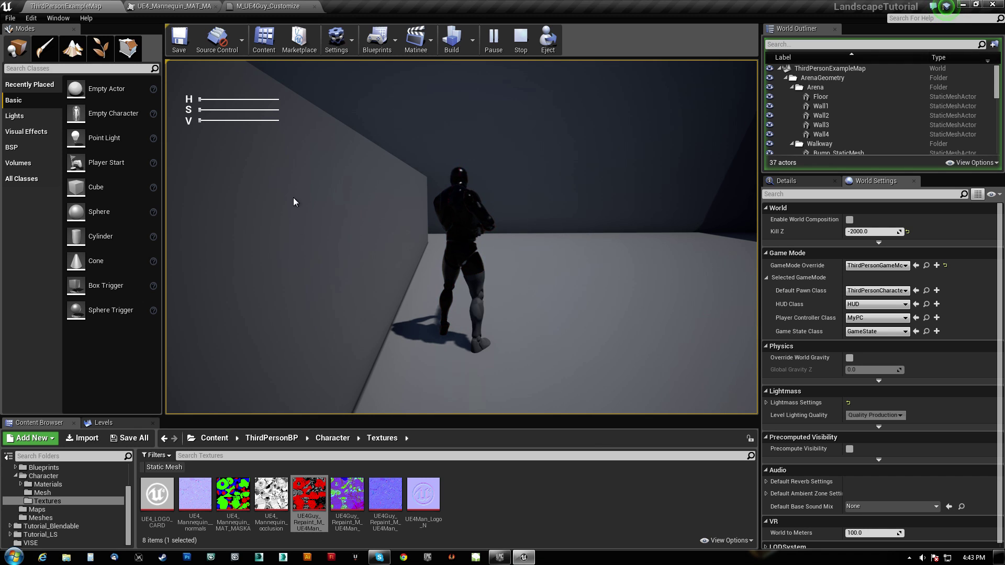
Step: Run the blackened character around the arena to check its colour from several distances, and end the play session
key(w)
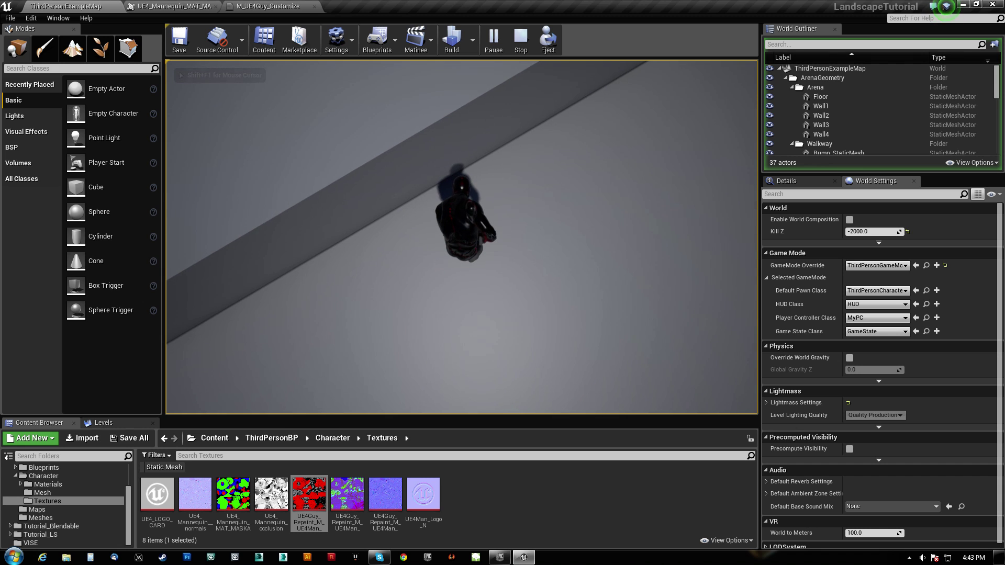
key(w)
key(w)
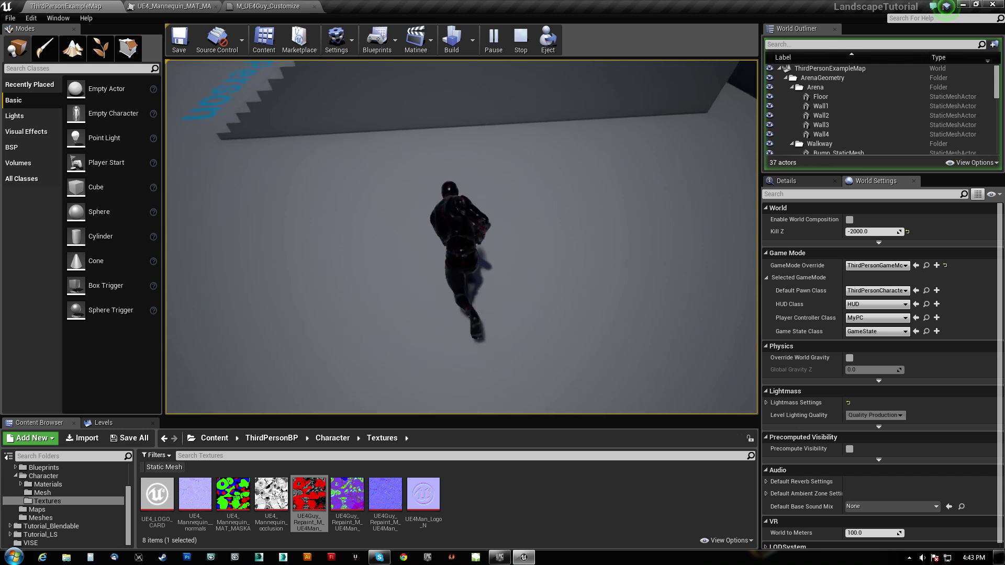
key(w)
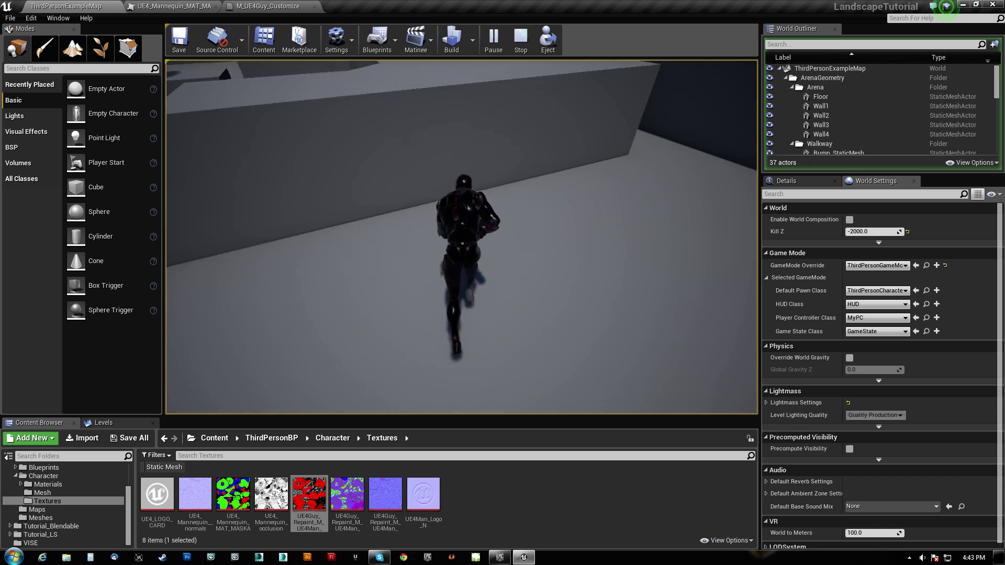
key(w)
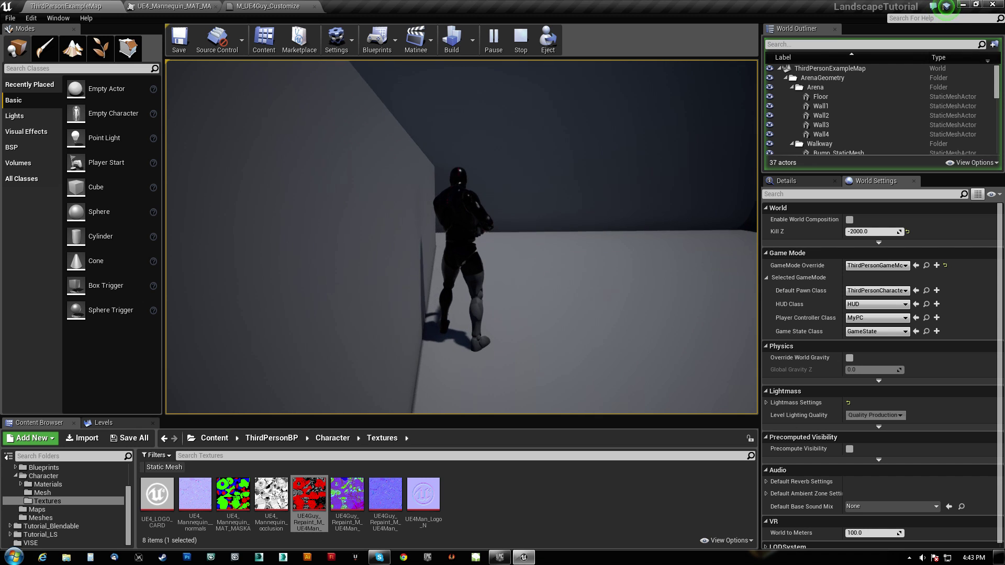
key(w)
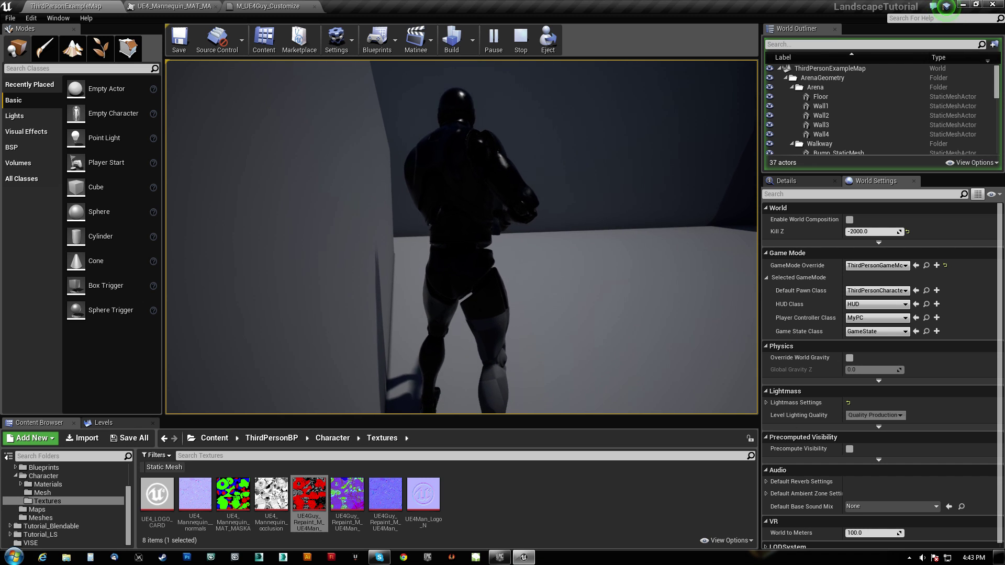
key(w)
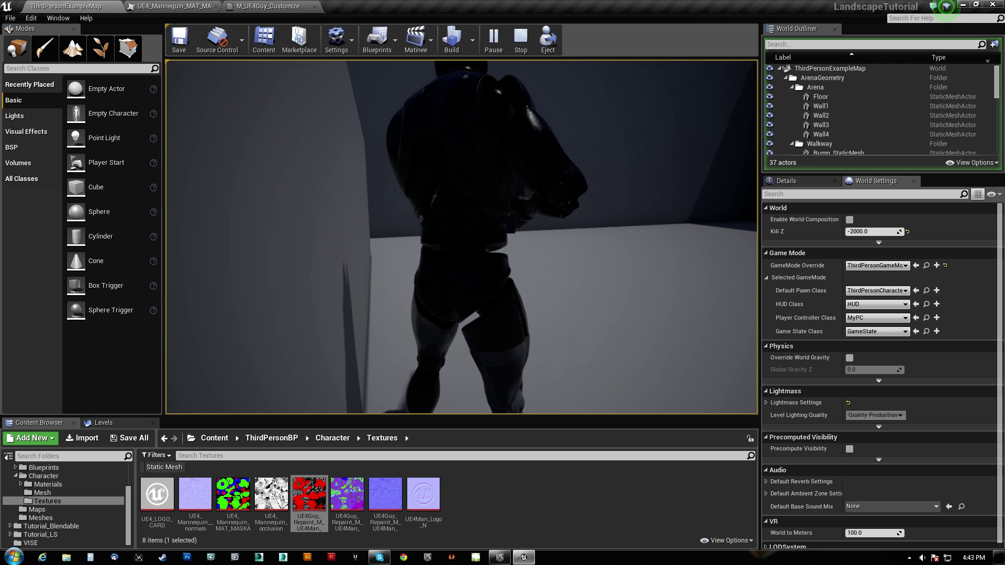
key(w)
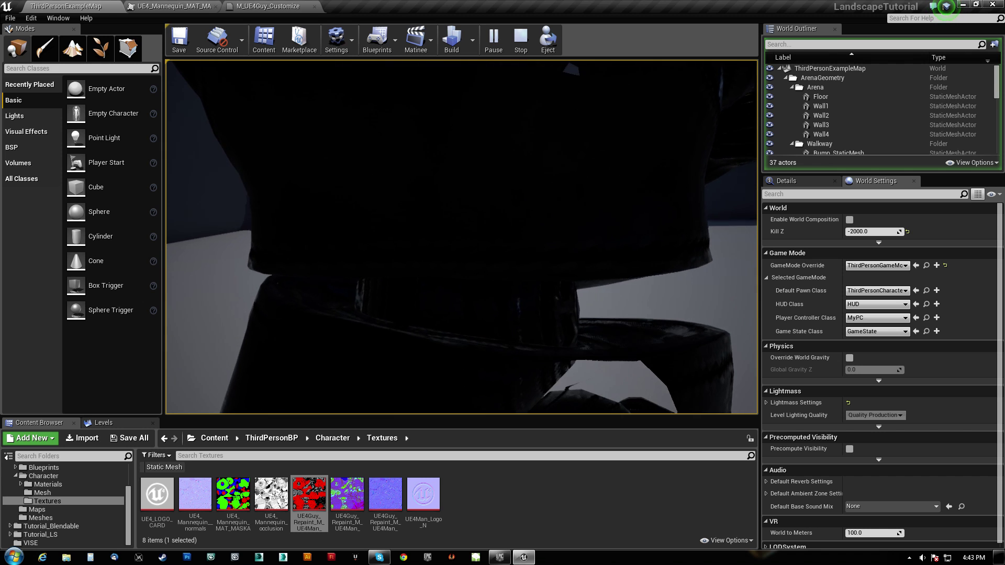
key(w)
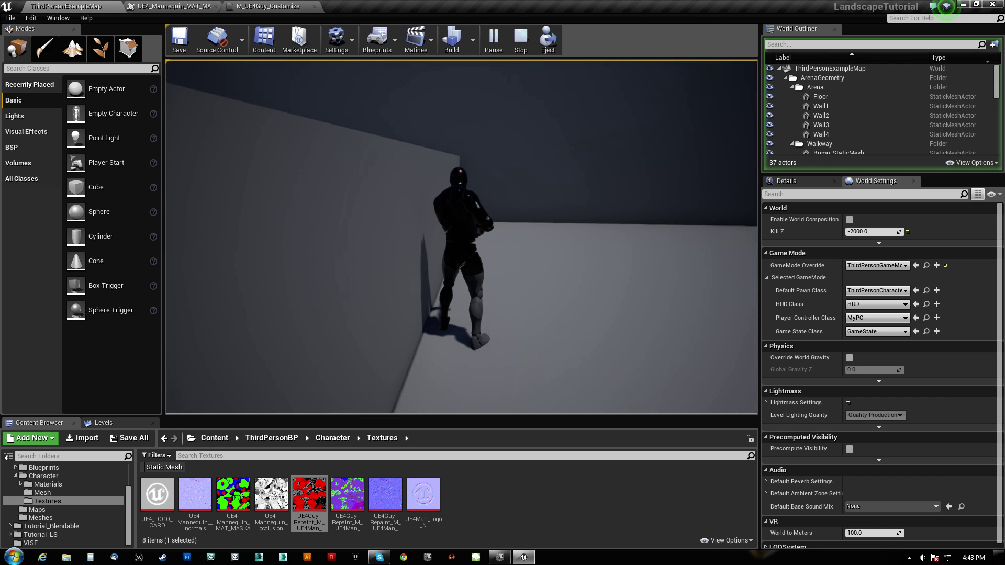
key(w)
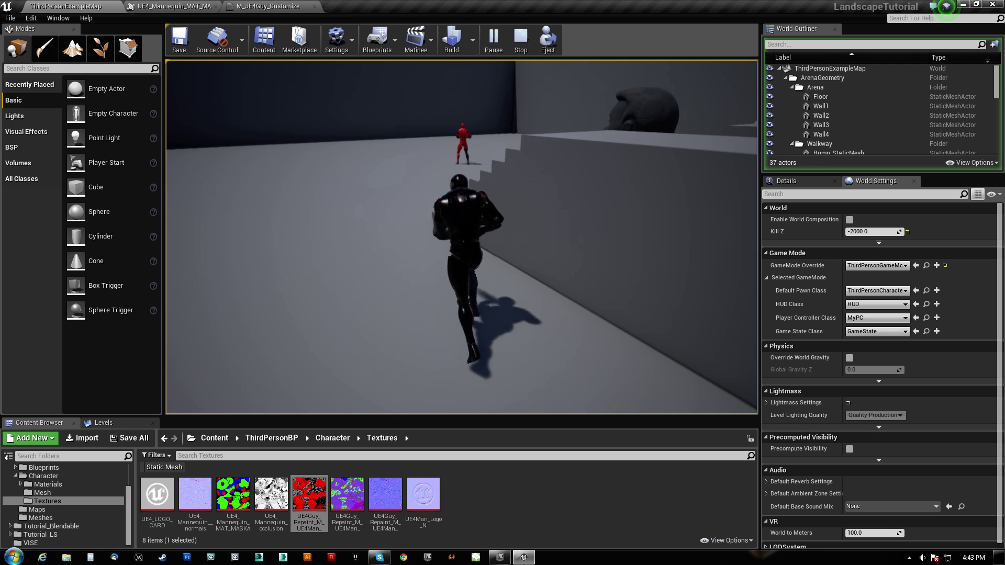
key(w)
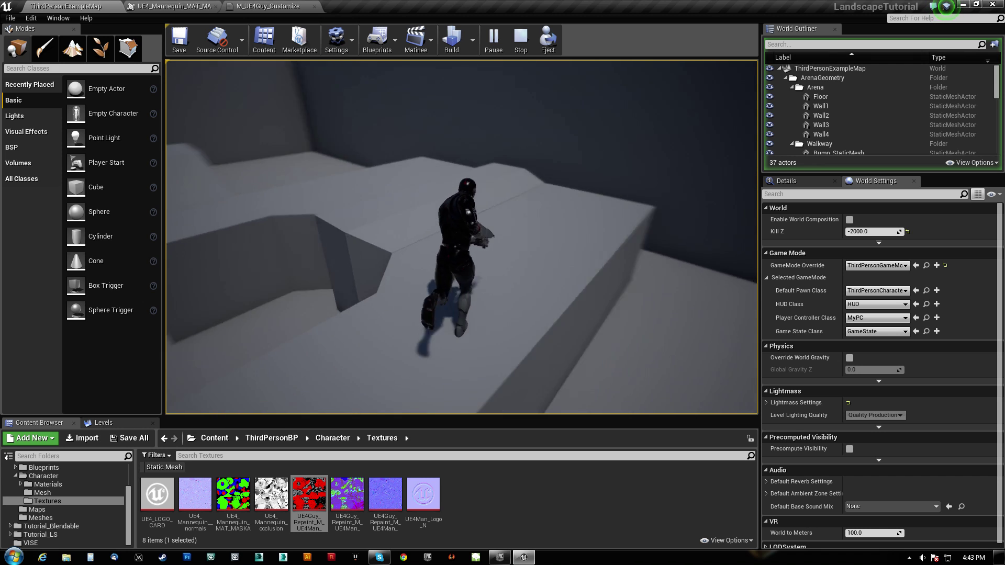
key(w)
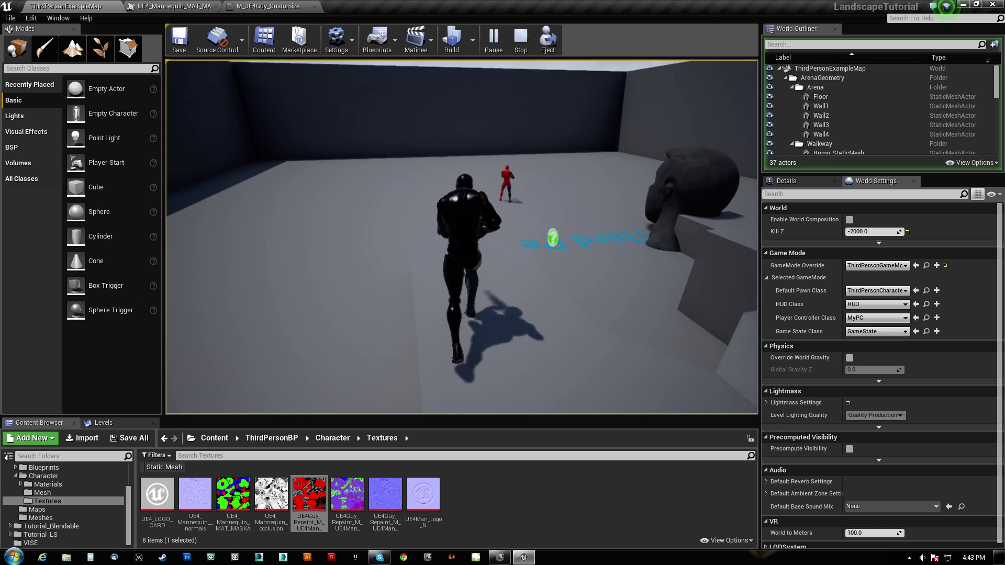
key(w)
key(Escape)
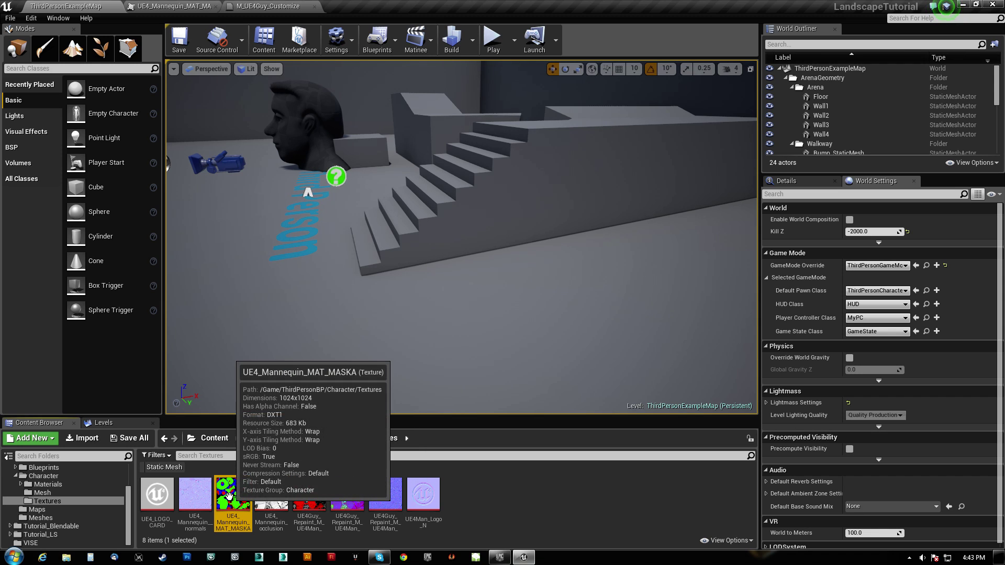
Step: Examine the front of the placed red mannequin and its rifle up close in the level
right_drag(460, 235, 518, 212)
key(a)
key(d)
key(w)
key(a)
key(s)
right_drag(317, 241, 278, 222)
key(s)
key(d)
key(d)
key(w)
key(w)
key(d)
right_drag(365, 234, 511, 245)
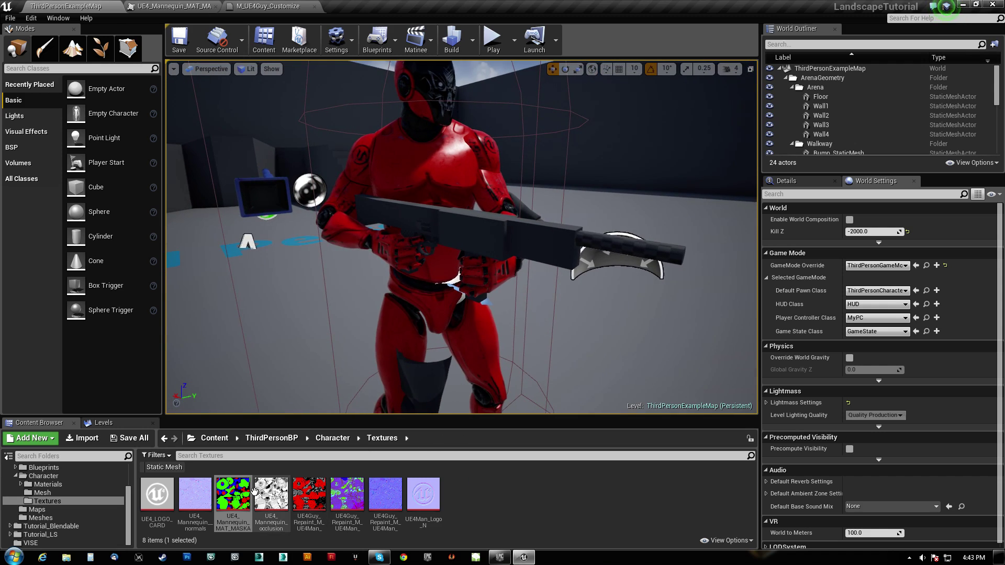
Step: Inspect the mannequin's back closely, including the worn paint between its shoulders
mouse_move(308, 486)
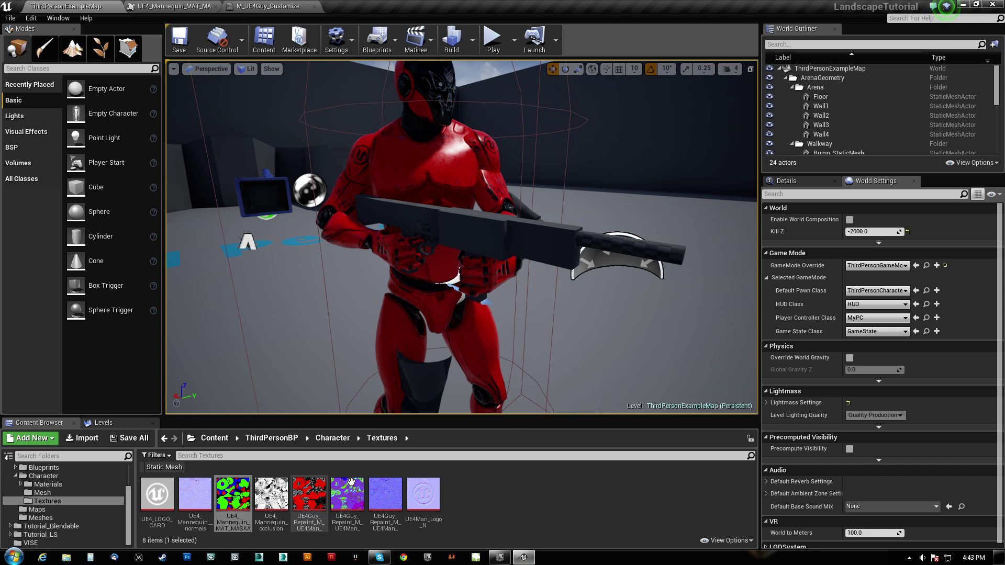
alt+drag(462, 237, 236, 241)
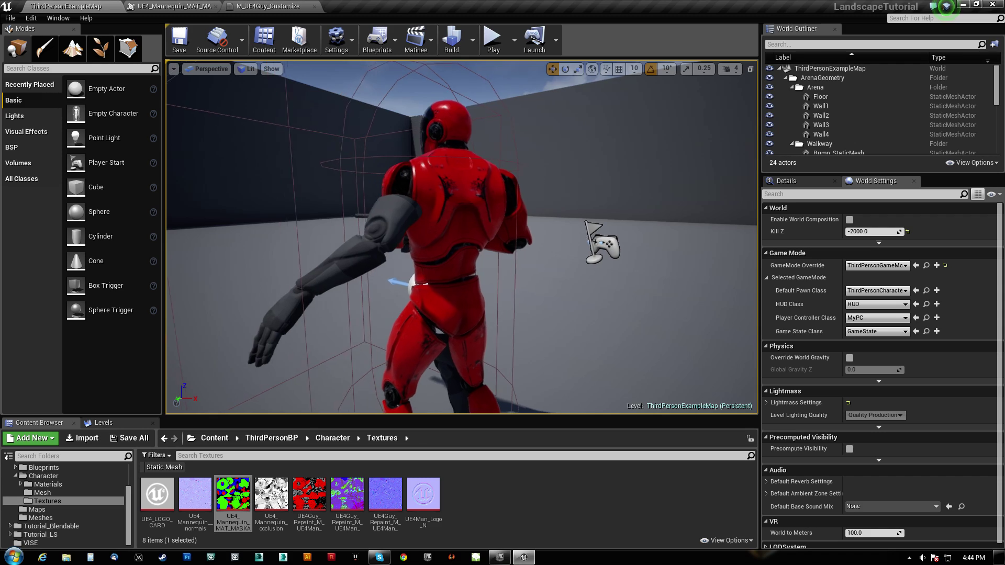
alt+drag(461, 237, 283, 230)
right_drag(325, 314, 340, 343)
right_drag(462, 237, 592, 238)
alt+drag(419, 230, 471, 231)
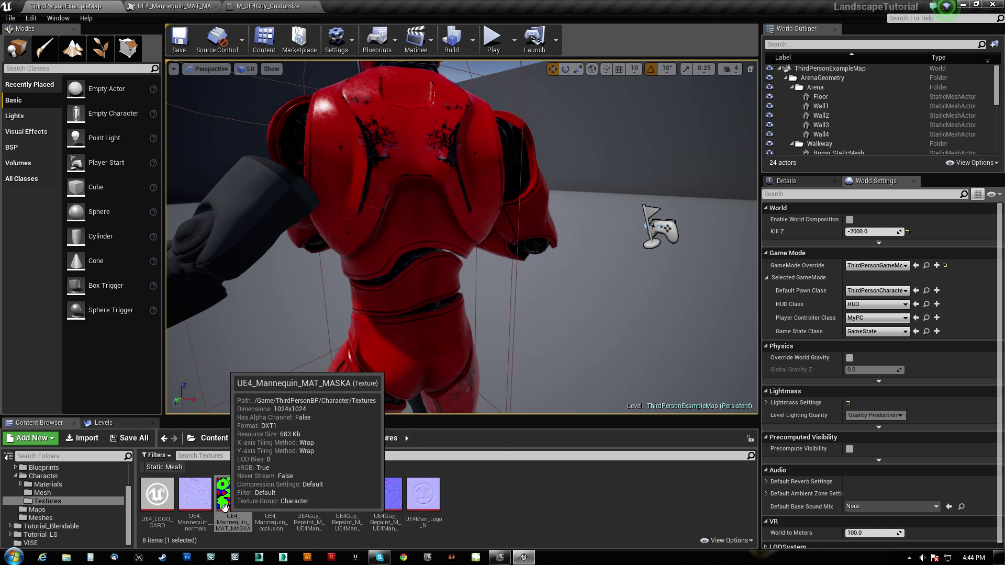
Step: Review the whole mannequin from the front, comparing its red-painted parts with the grey arm and leg
right_drag(375, 337, 587, 311)
alt+drag(447, 65, 283, 273)
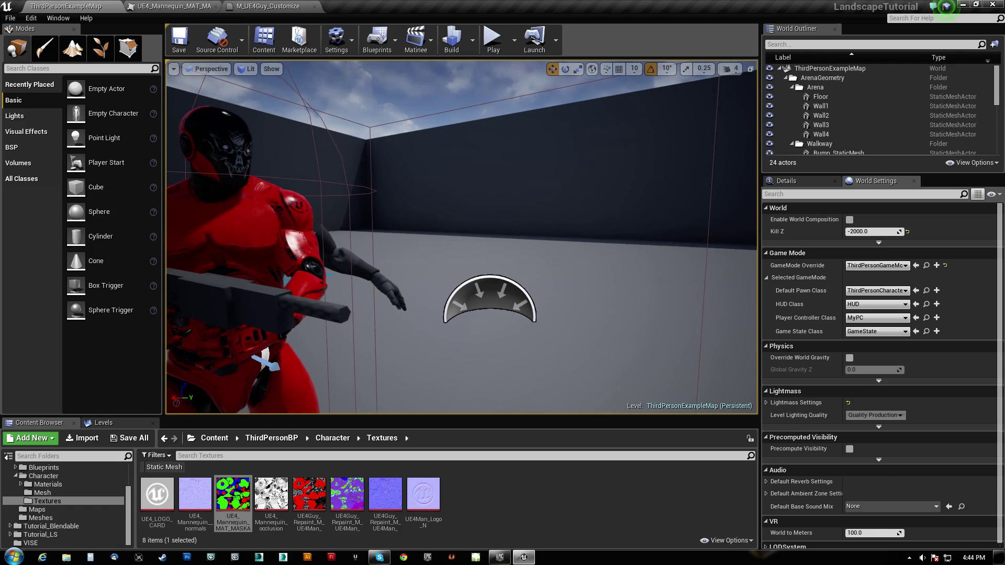
right_drag(461, 273, 346, 272)
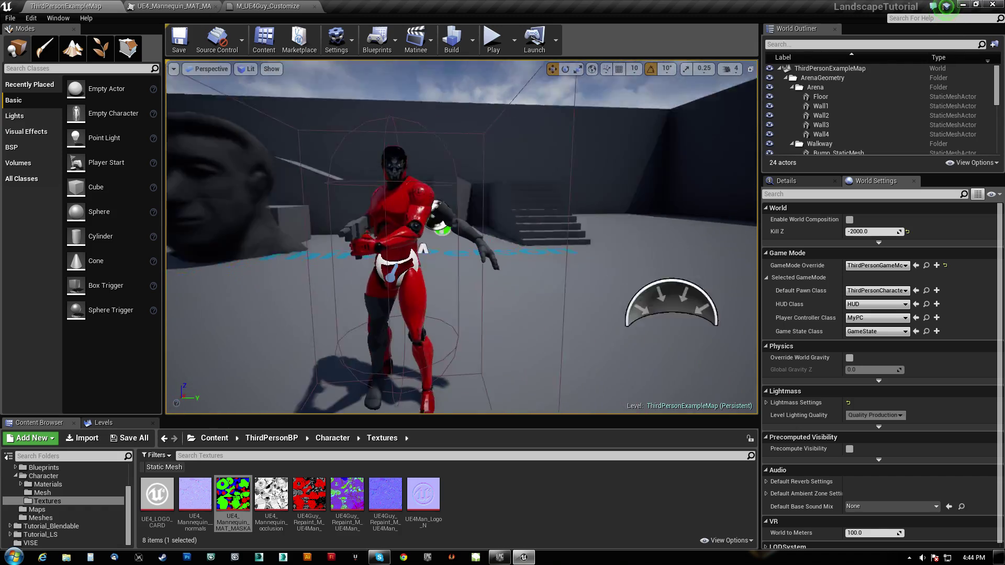
alt+drag(524, 257, 565, 256)
right_drag(461, 236, 387, 236)
alt+drag(702, 261, 734, 262)
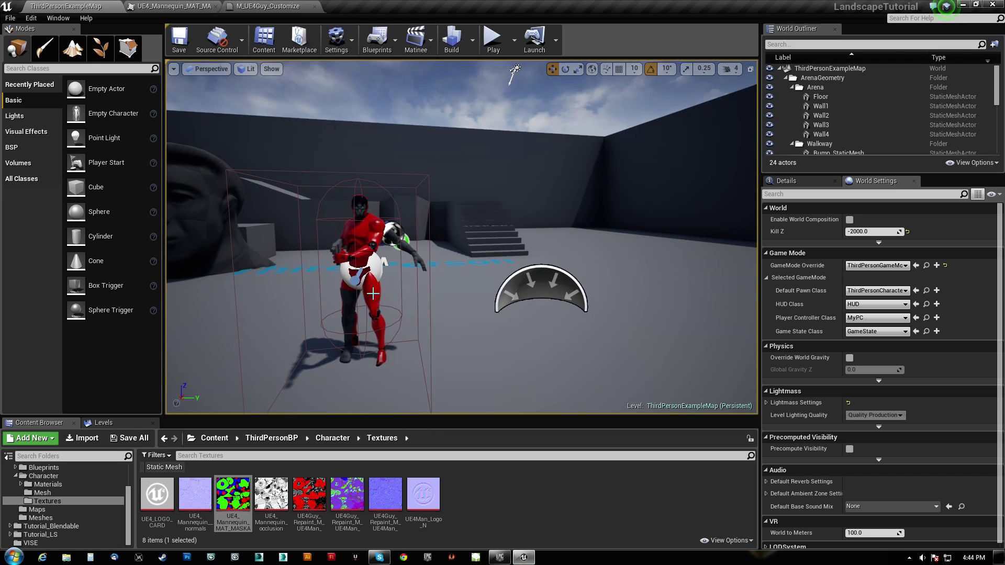
Step: Revisit the mask texture, and select the body colour Texture Sample in the M_UE4Guy_Customize material graph
click(196, 8)
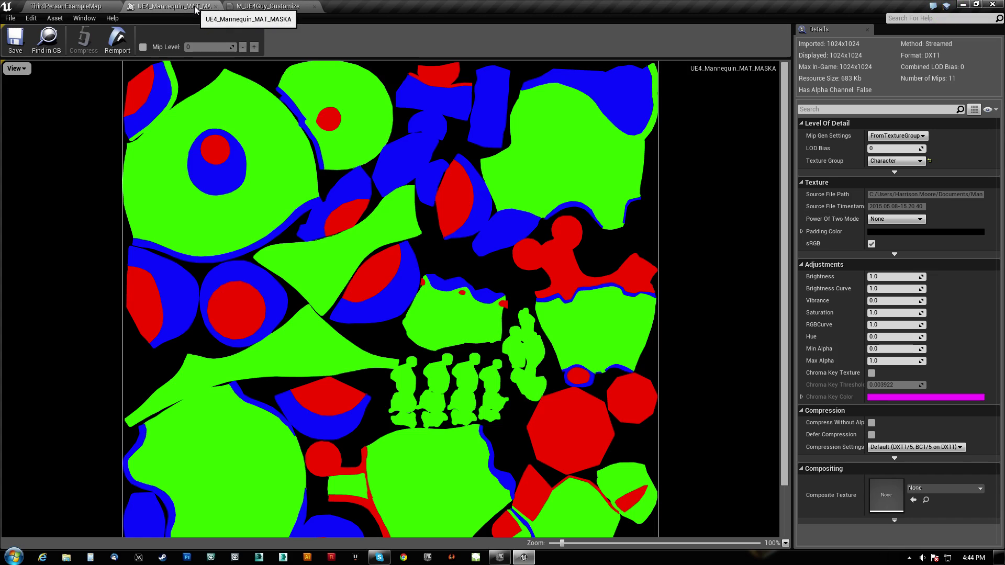
click(256, 6)
right_drag(329, 319, 496, 409)
right_drag(594, 329, 440, 135)
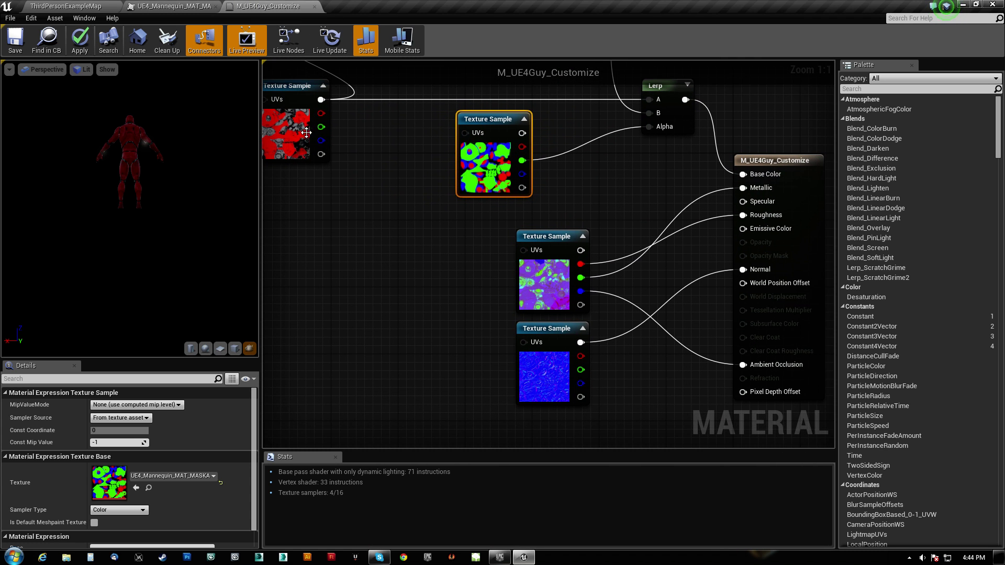
click(307, 133)
Step: Select the Hue, HueShift, Desaturation, Value and Multiply nodes together and trace their output into the Lerp
right_drag(384, 232, 429, 385)
right_drag(610, 133, 802, 158)
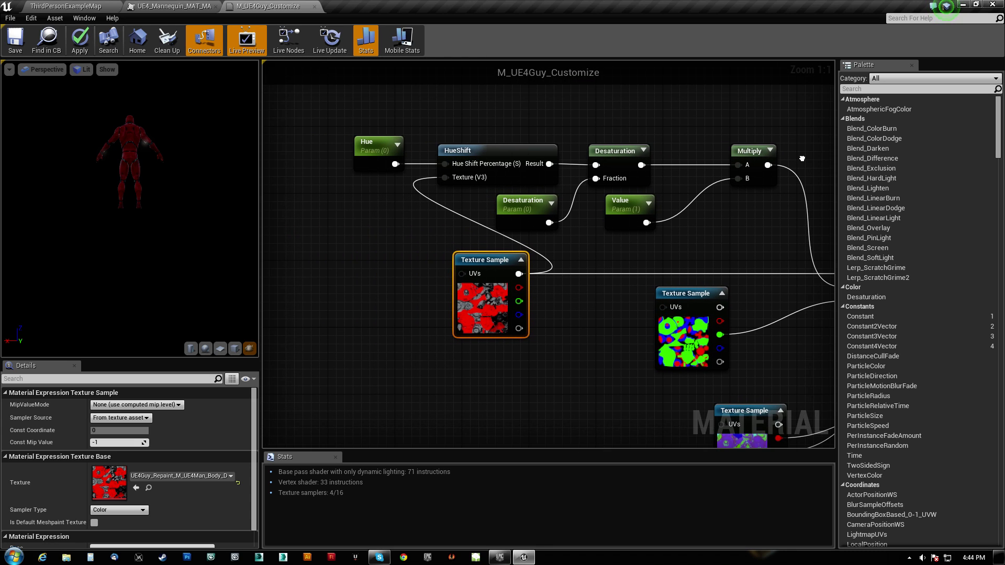
drag(345, 109, 784, 210)
right_drag(714, 262, 507, 190)
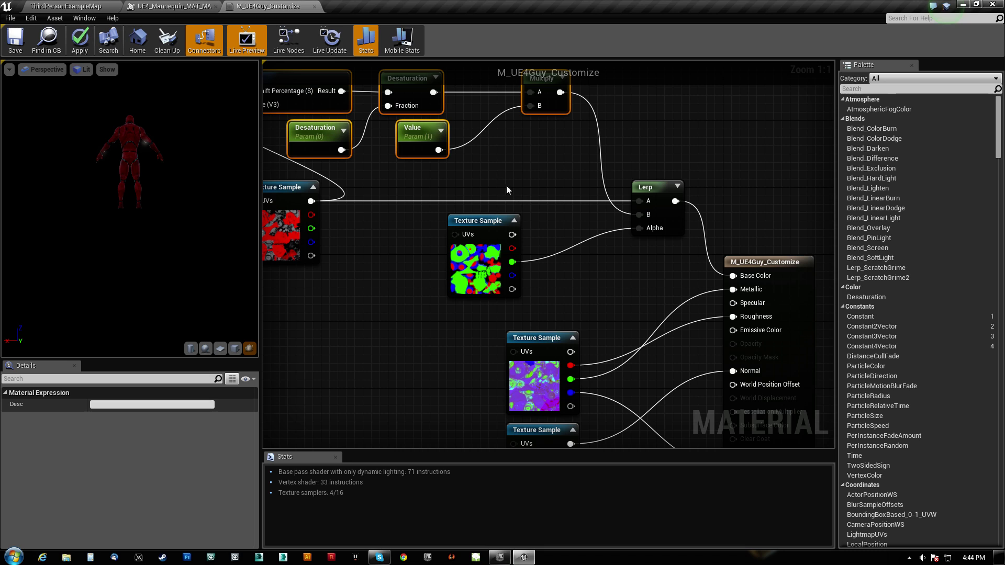
Step: Close the M_UE4Guy_Customize material and the UE4_Mannequin_MAT_MASKA texture
click(315, 7)
click(573, 299)
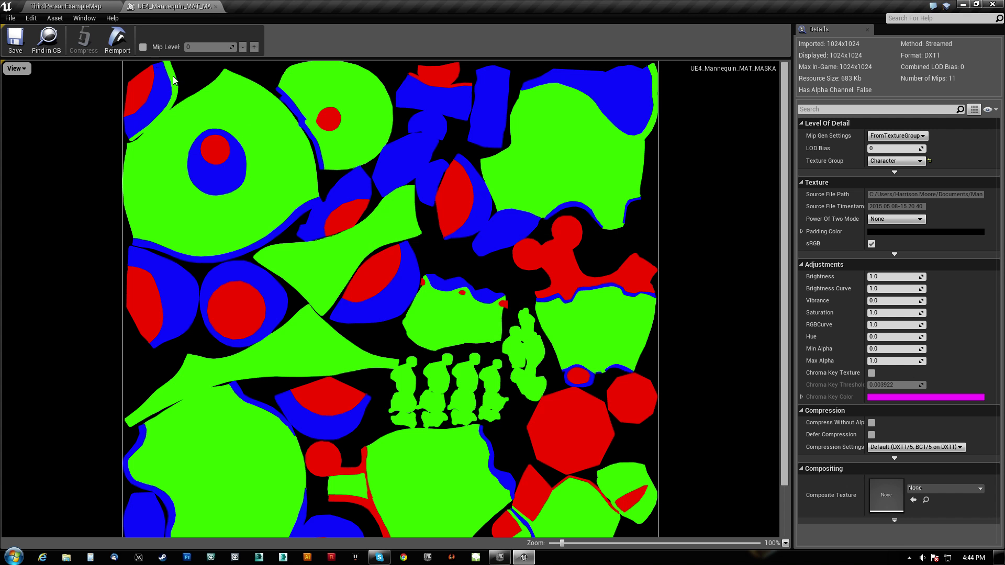
click(216, 7)
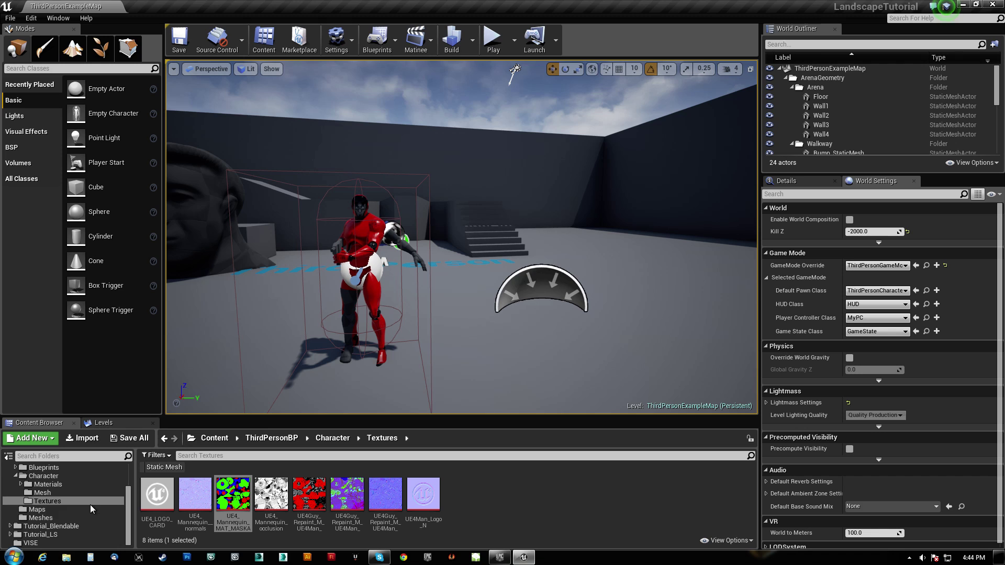
Step: Select the placed ThirdPersonCharacter3 in the level and open its ThirdPersonCharacter blueprint
click(362, 279)
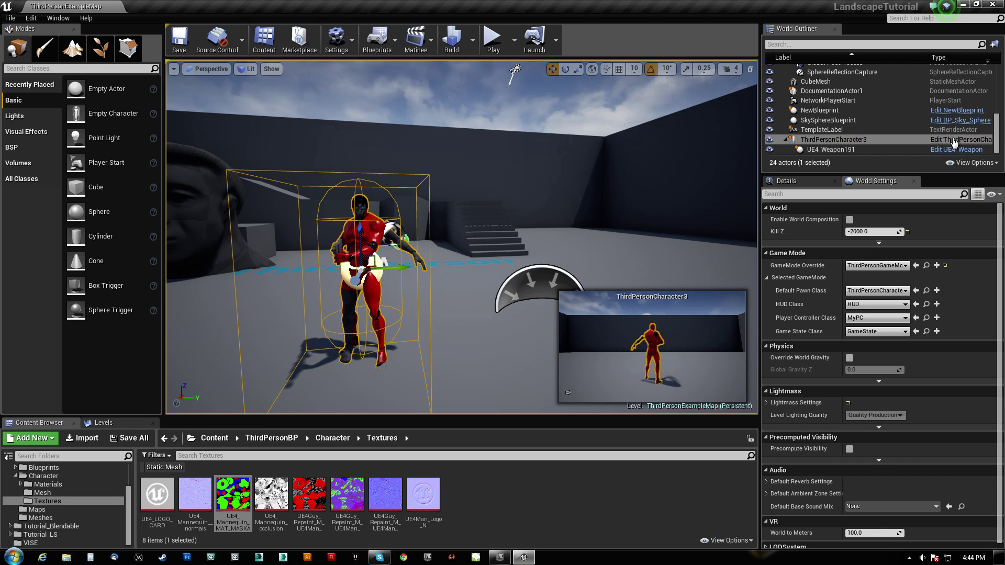
click(948, 142)
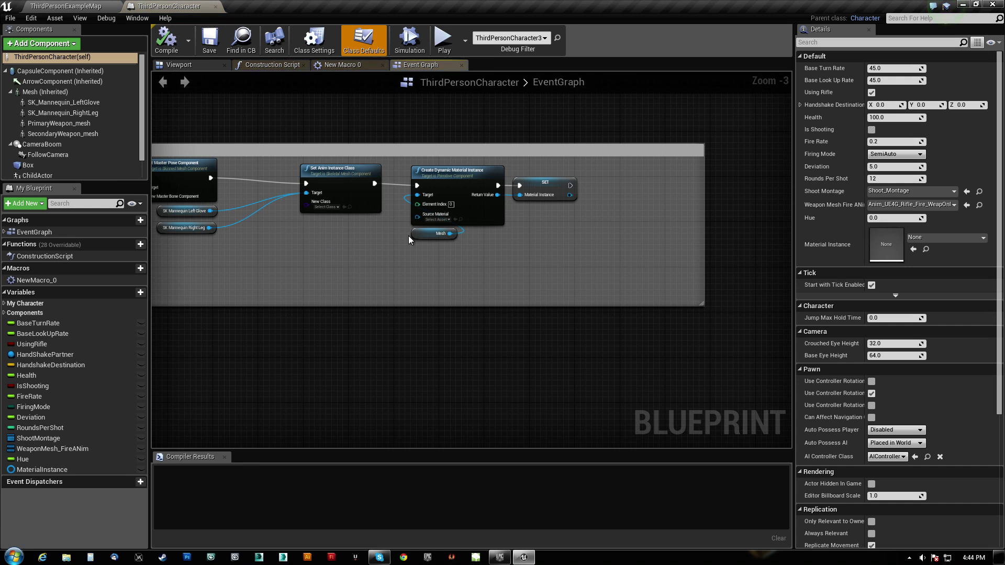
Step: Examine the Create Dynamic Material Instance node, its Mesh target and the Material Instance SET node in the BeginPlay section
right_drag(321, 252, 617, 276)
scroll(307, 229, up, 3)
right_drag(698, 283, 190, 312)
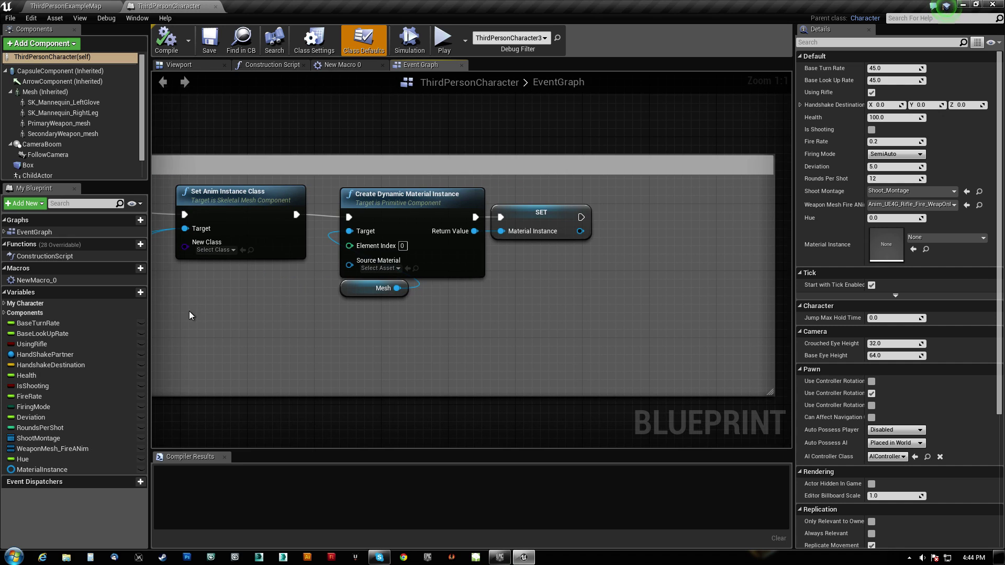
drag(575, 176, 575, 178)
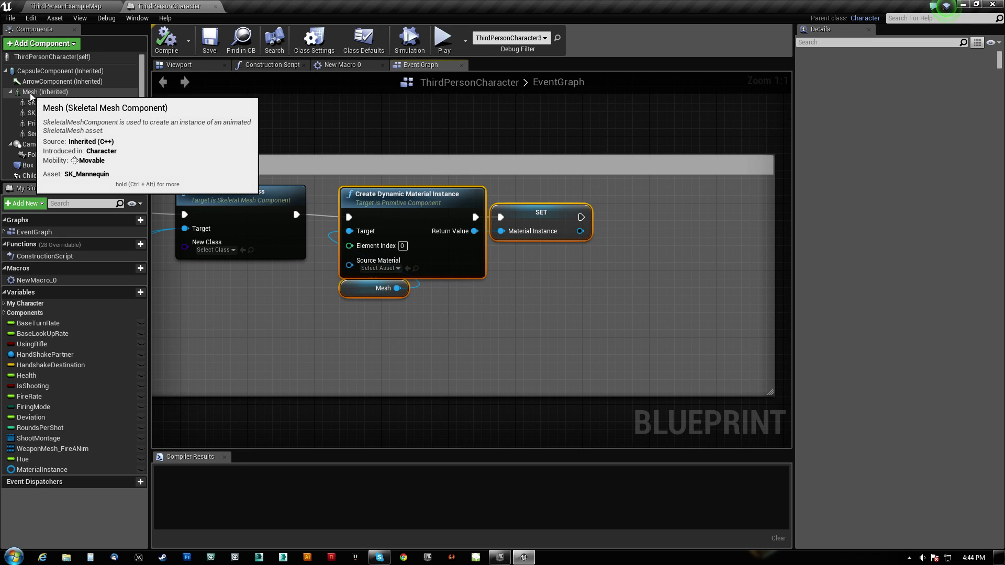
click(45, 92)
click(363, 287)
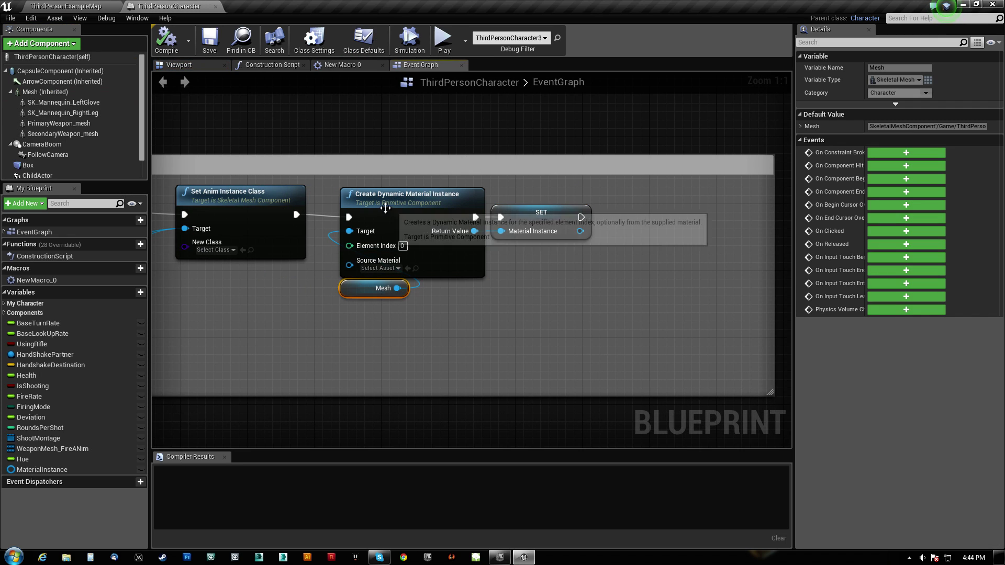
click(397, 197)
right_drag(442, 314, 476, 330)
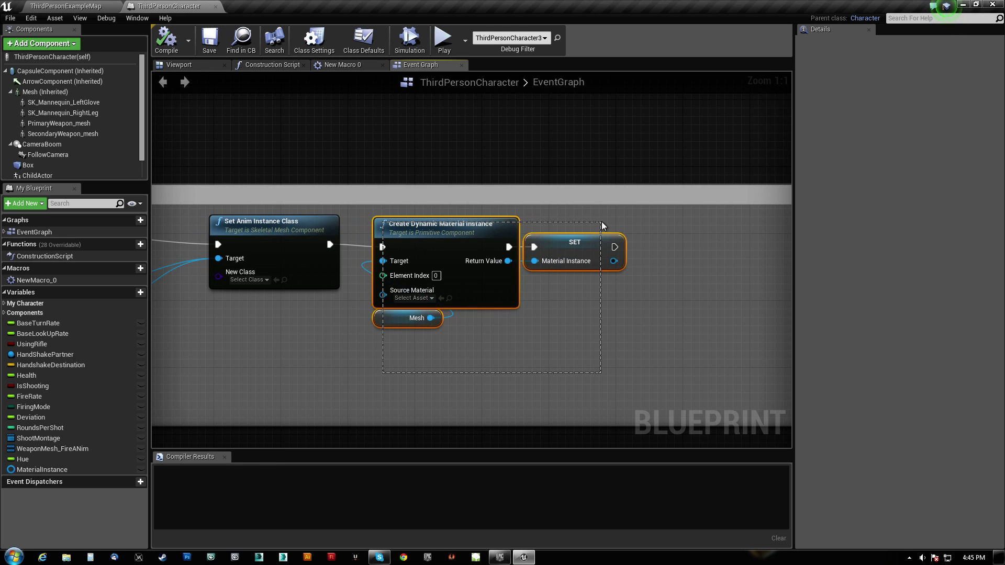
Step: Find the CustomColors event and slightly reposition it and the Material Instance node feeding its Set Scalar Parameter Value node
right_drag(623, 360, 536, 196)
scroll(536, 196, down, 4)
right_drag(526, 281, 401, 161)
scroll(466, 281, up, 3)
right_drag(466, 281, 444, 225)
drag(326, 153, 366, 140)
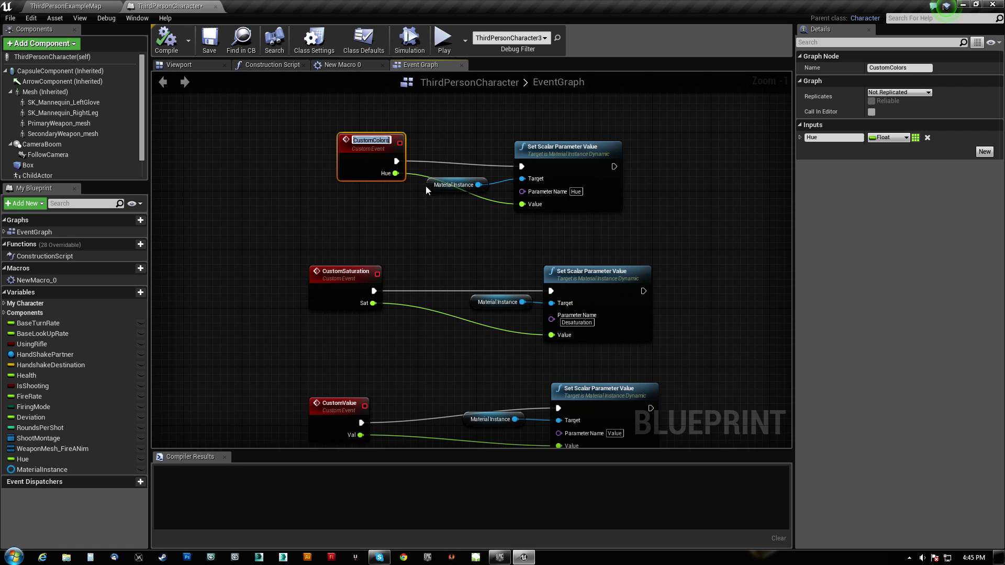
drag(429, 215, 441, 232)
click(433, 219)
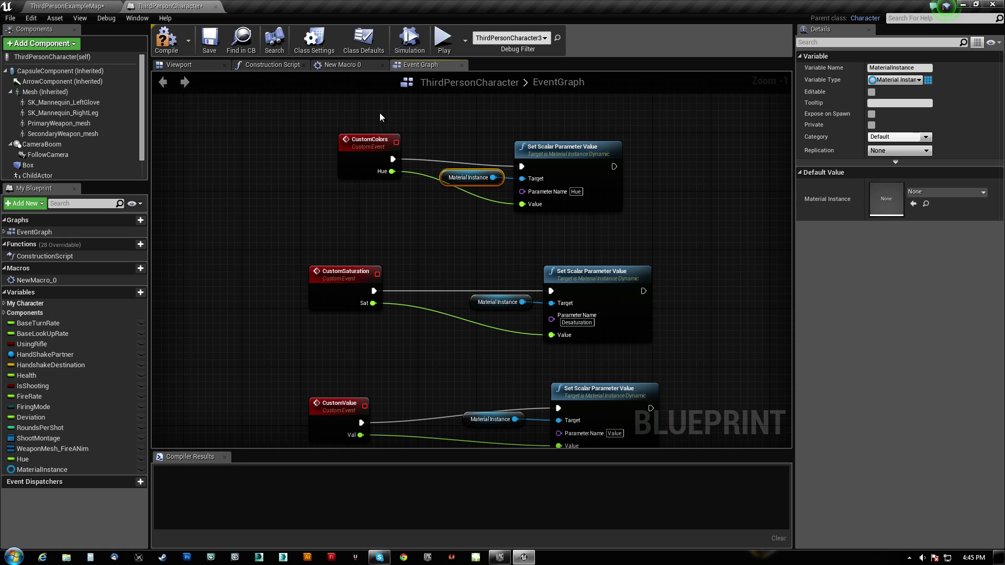
Step: Look over the three custom event chains and select the CustomColors event to inspect its Hue float input
right_drag(381, 117, 421, 347)
right_drag(413, 163, 412, 289)
right_drag(498, 438, 461, 148)
click(517, 204)
mouse_move(517, 211)
mouse_down()
mouse_move(523, 192)
mouse_move(523, 200)
mouse_up()
scroll(318, 246, up, 1)
right_drag(318, 246, 401, 197)
click(389, 143)
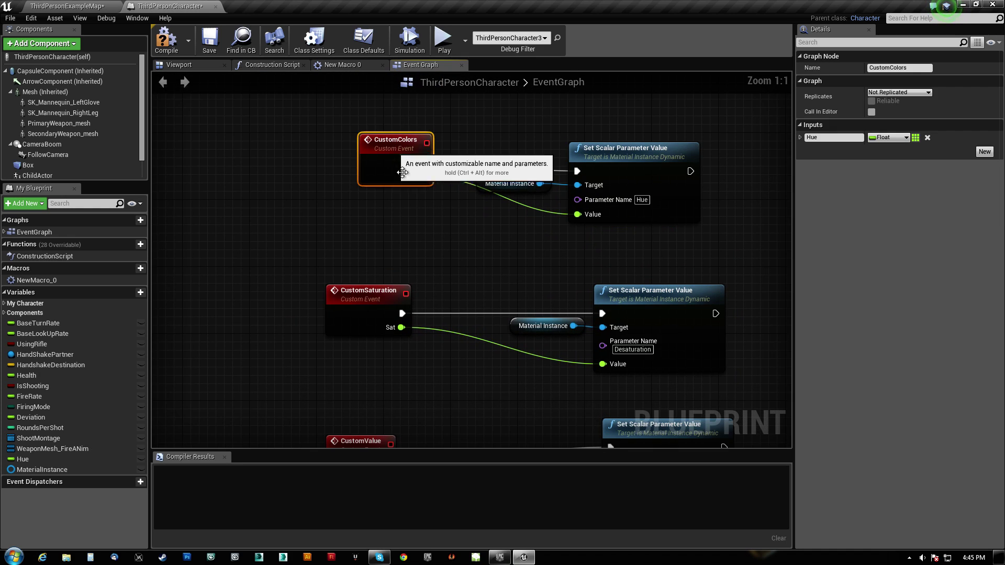
Step: Move the CustomSaturation and CustomValue events so they roughly line up beneath CustomColors, and reselect CustomColors
right_drag(404, 302, 399, 214)
drag(399, 214, 433, 206)
right_drag(383, 299, 327, 479)
click(354, 385)
click(316, 252)
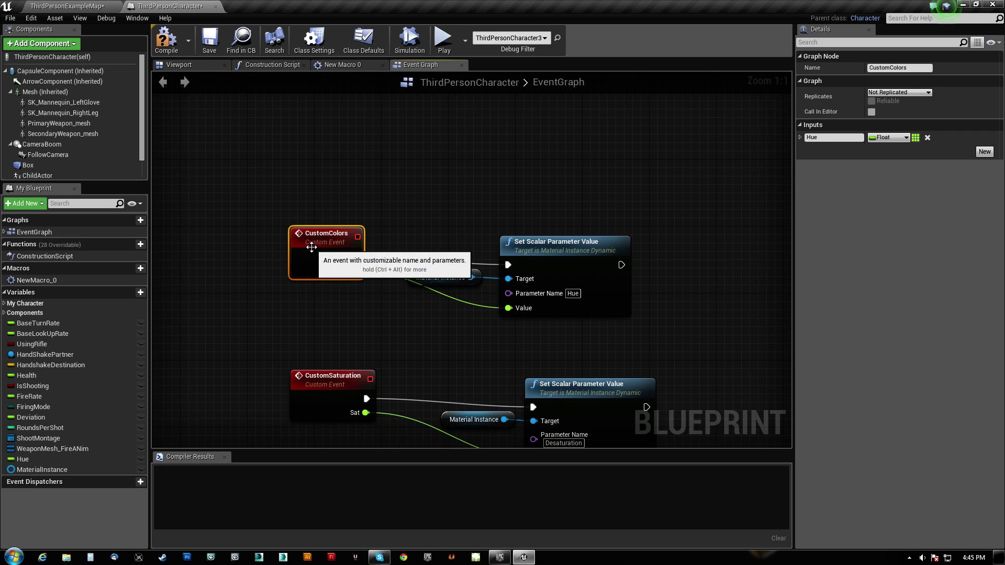
Step: Select the CustomSaturation and CustomValue events in turn to inspect their Sat and Val float inputs
right_drag(556, 321, 552, 288)
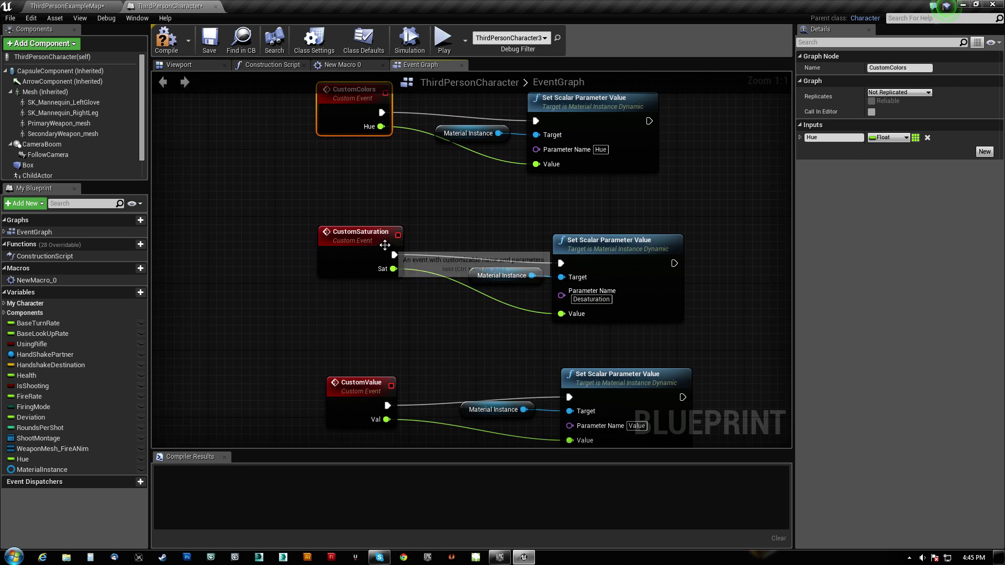
click(385, 245)
right_drag(389, 283, 377, 174)
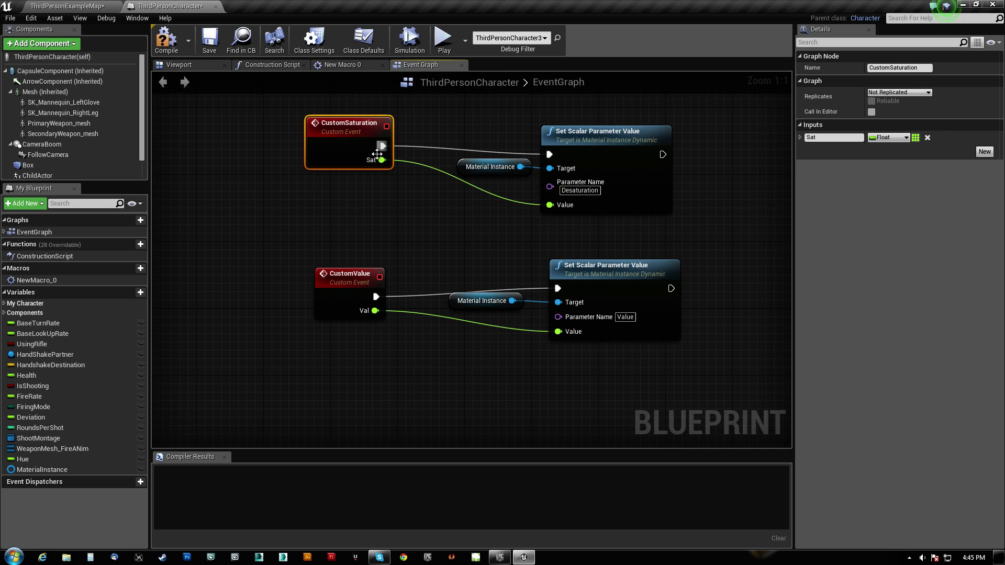
click(348, 279)
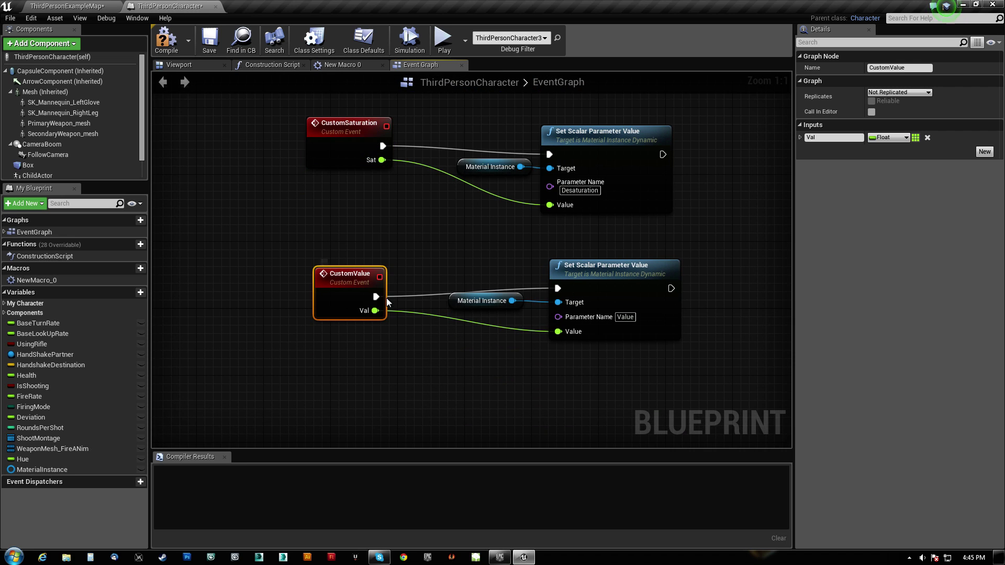
right_drag(368, 91, 339, 248)
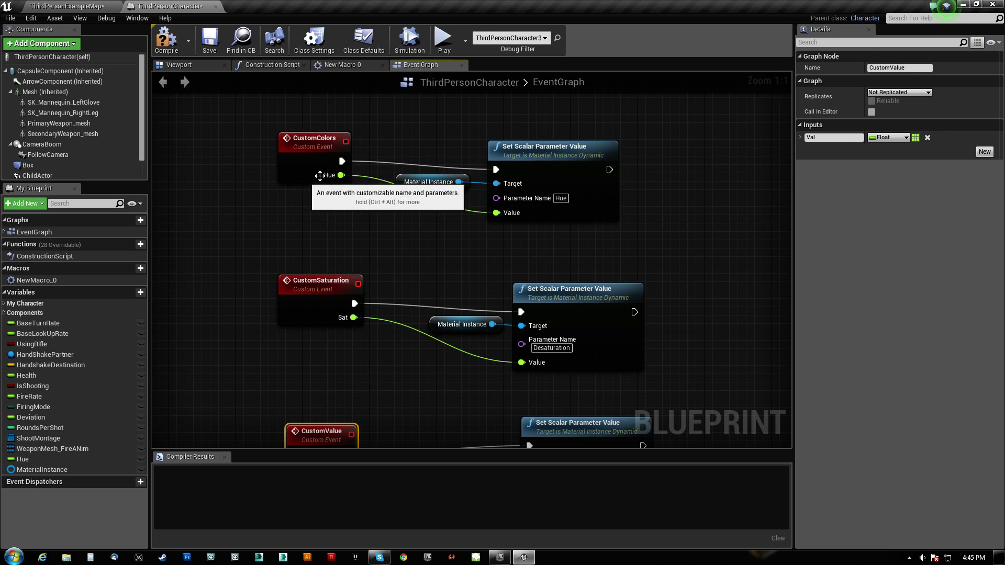
Step: Select the Desaturation Set Scalar Parameter Value node with its Material Instance, and then all three custom event chains and the BeginPlay comment
right_drag(426, 388, 392, 290)
drag(390, 288, 616, 200)
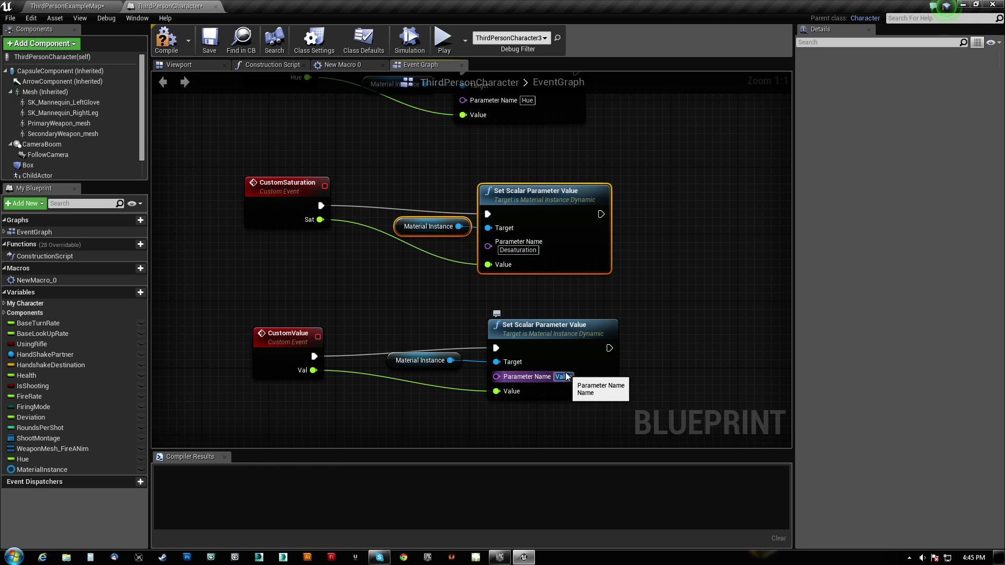
scroll(531, 280, down, 5)
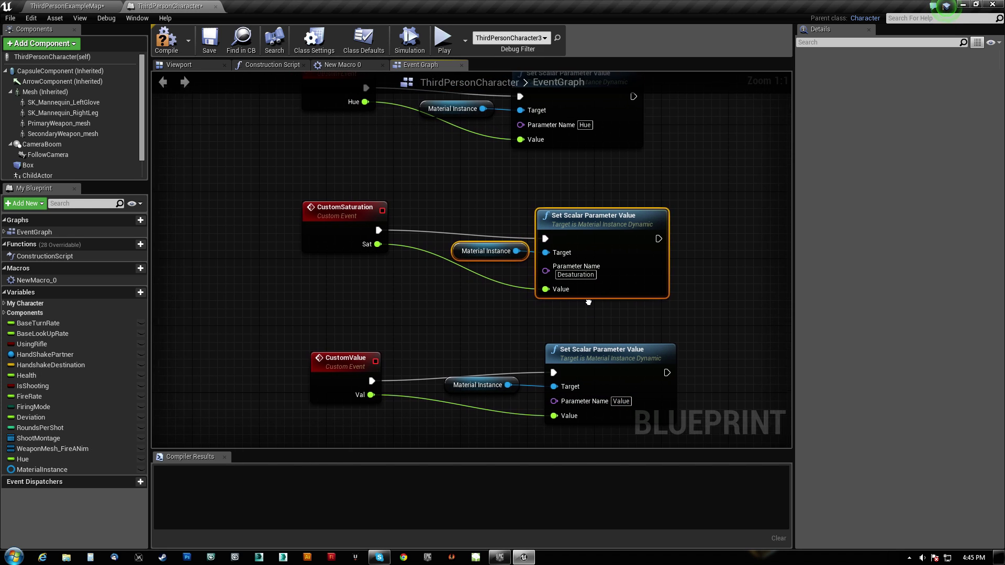
scroll(403, 212, down, 1)
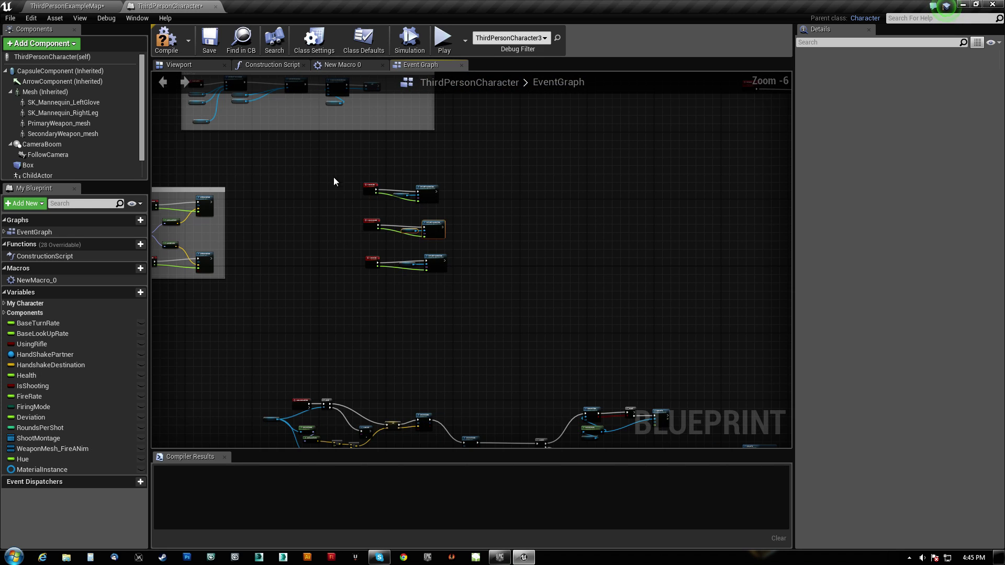
right_drag(334, 177, 343, 220)
drag(513, 354, 354, 112)
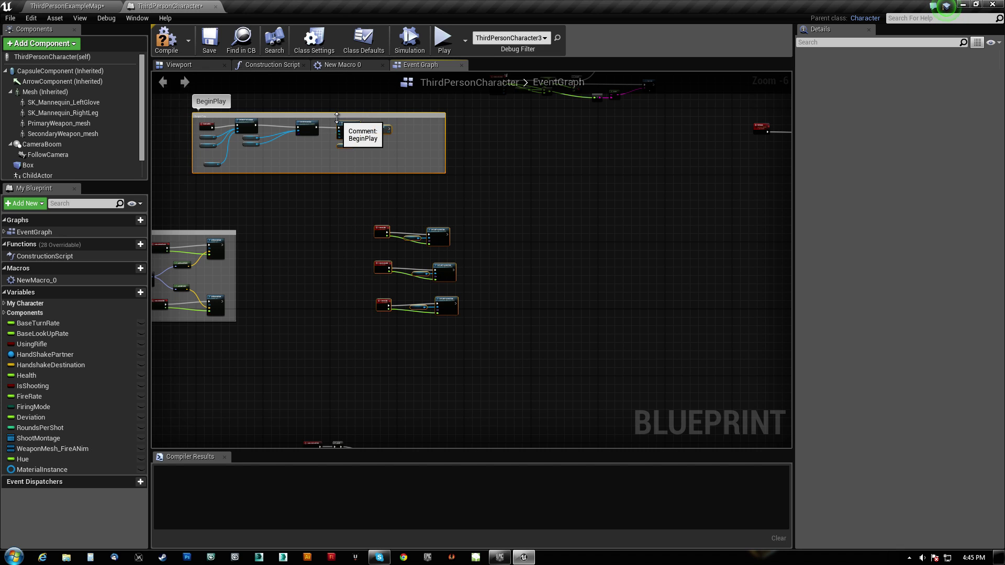
Step: Open the MyPC blueprint from the ThirdPersonBP Blueprints folder and dock its editor beside the ThirdPersonCharacter tab
click(104, 7)
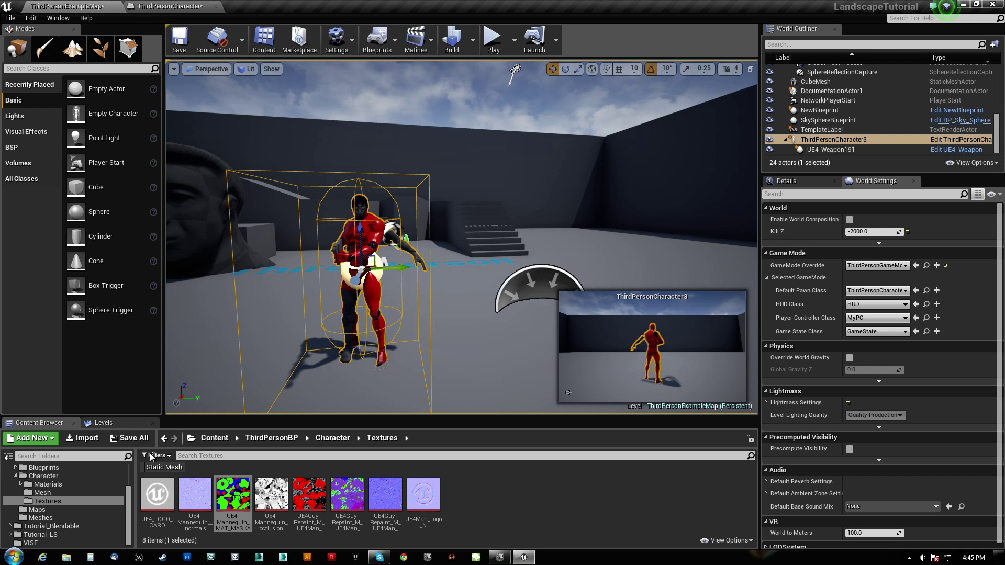
click(112, 468)
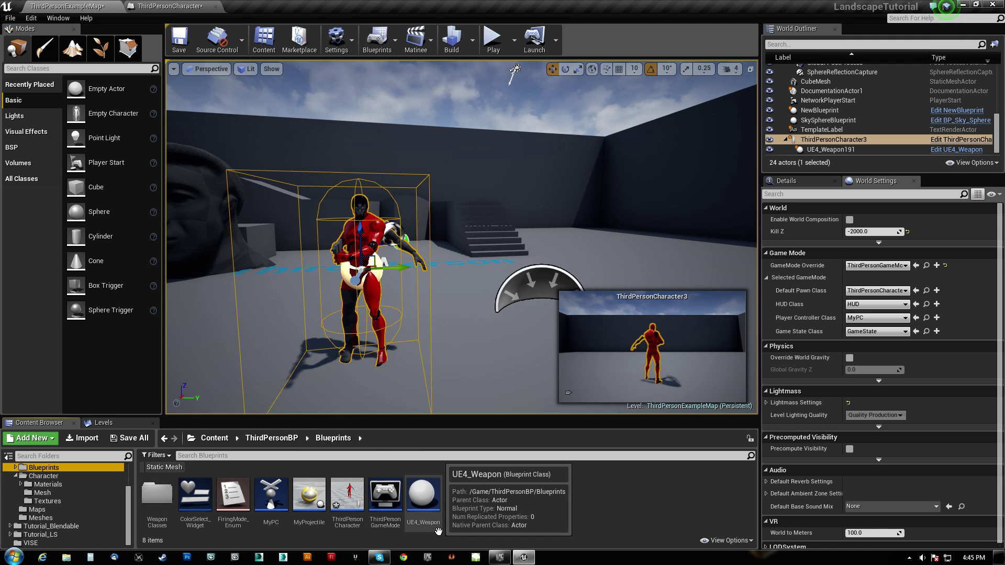
double_click(271, 498)
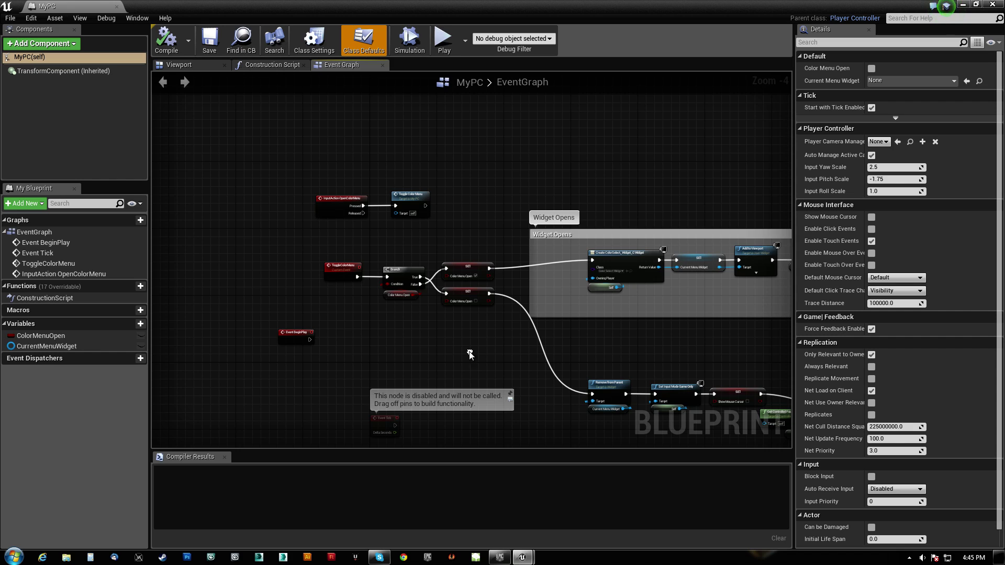
drag(88, 8, 261, 7)
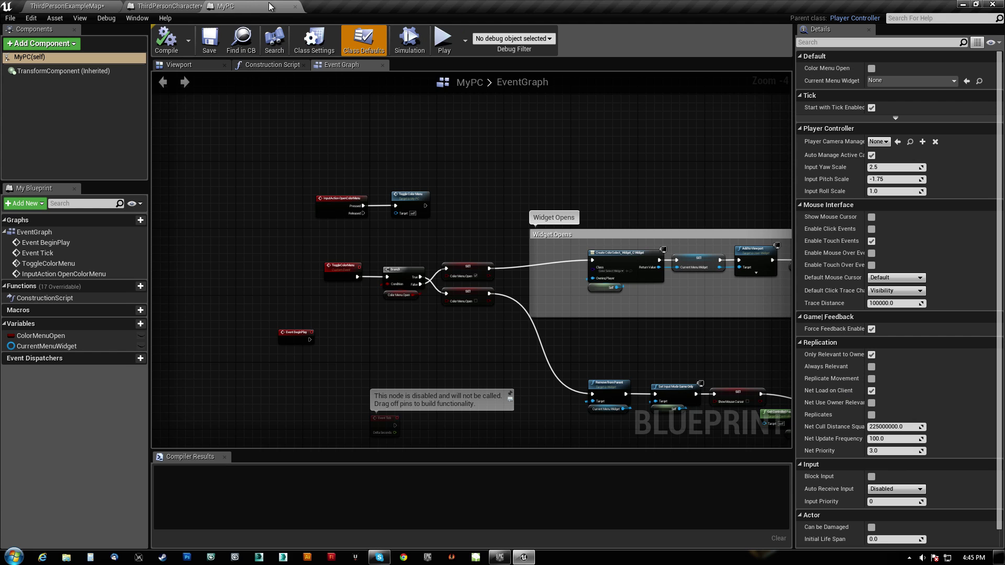
Step: Open ColorSelect_Widget from the Blueprints folder, and select the HueSlider in its designer canvas
click(77, 7)
double_click(192, 496)
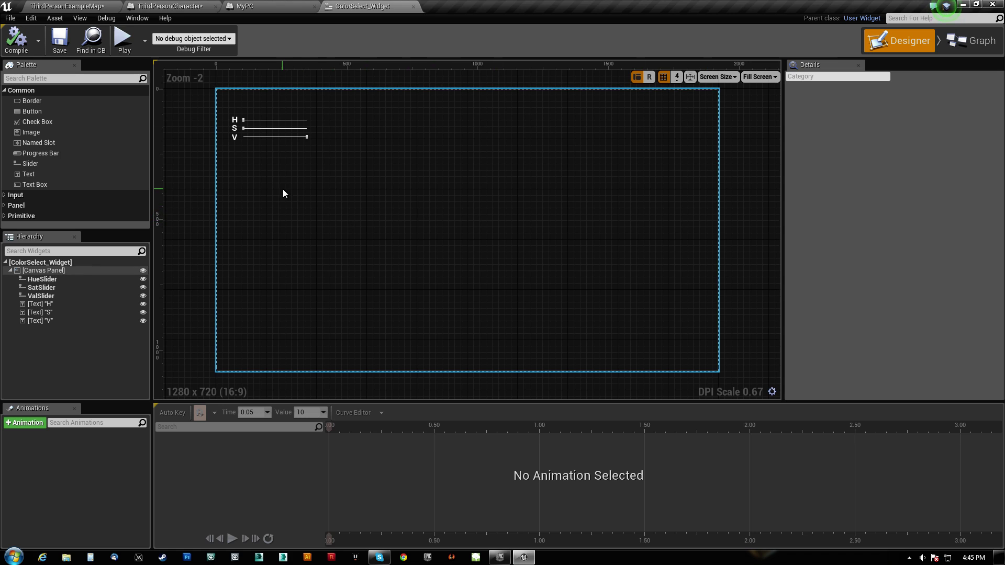
scroll(283, 194, up, 9)
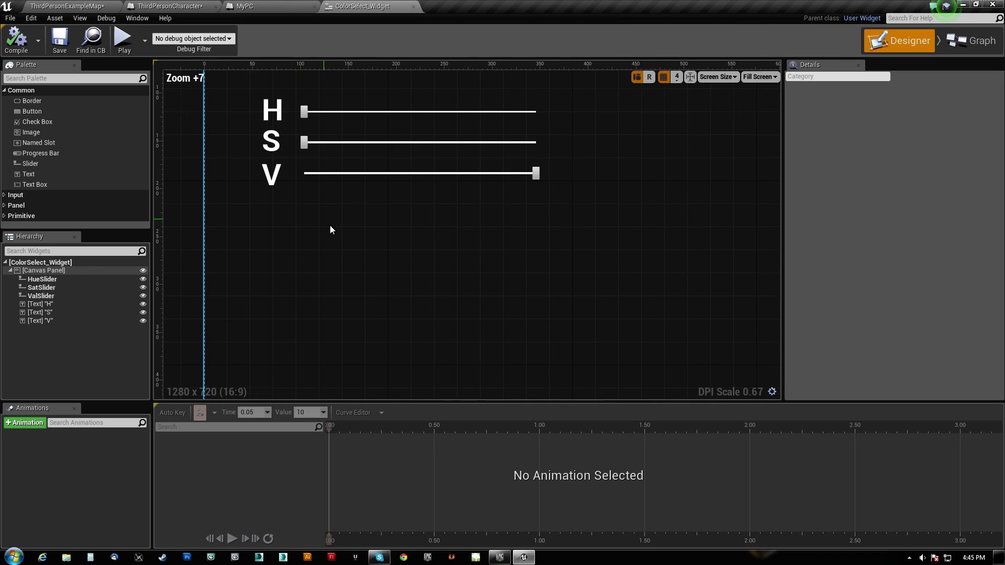
right_drag(330, 227, 345, 329)
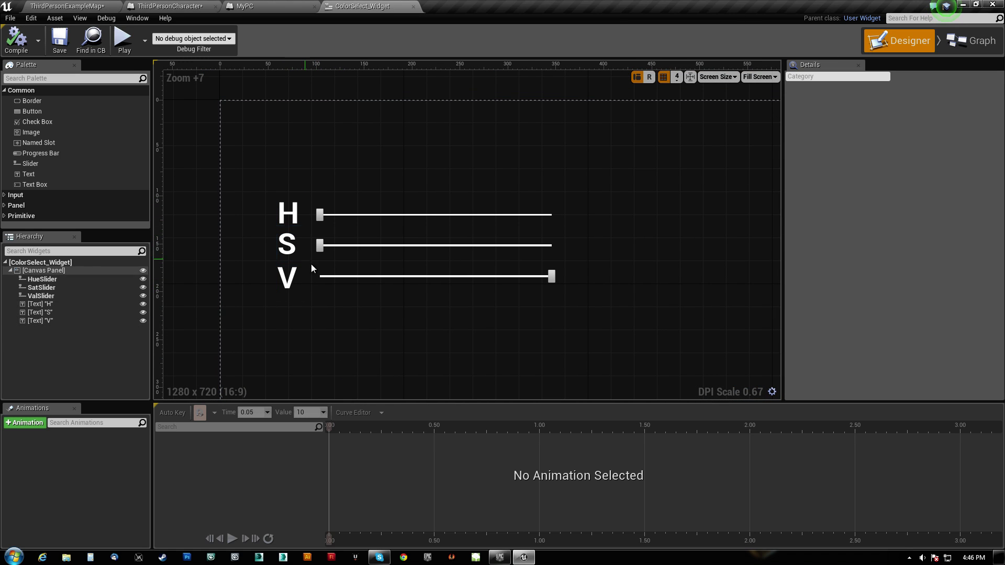
click(395, 214)
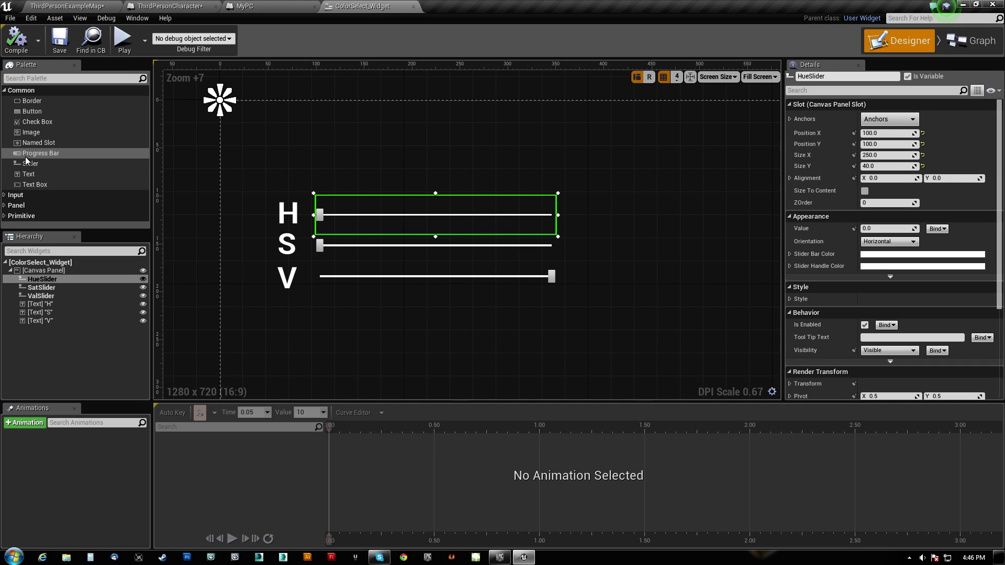
Step: Place a trial Slider above the H slider at position 124, 16, widen it, and delete it
drag(29, 163, 342, 119)
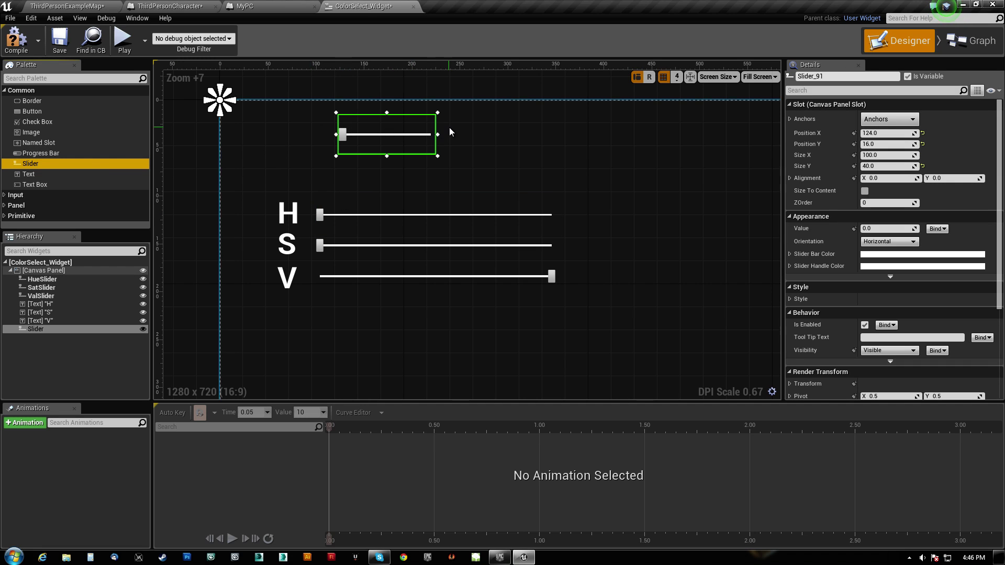
drag(435, 135, 669, 142)
key(Delete)
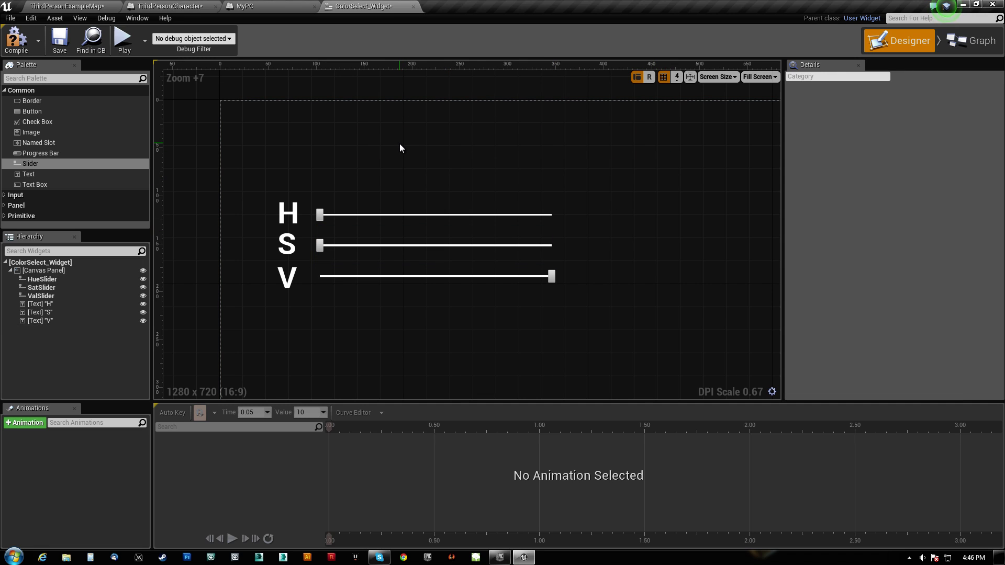
Step: Select the HueSlider, SatSlider, ValSlider and the H text label in turn to compare their values and Is Variable settings
click(334, 210)
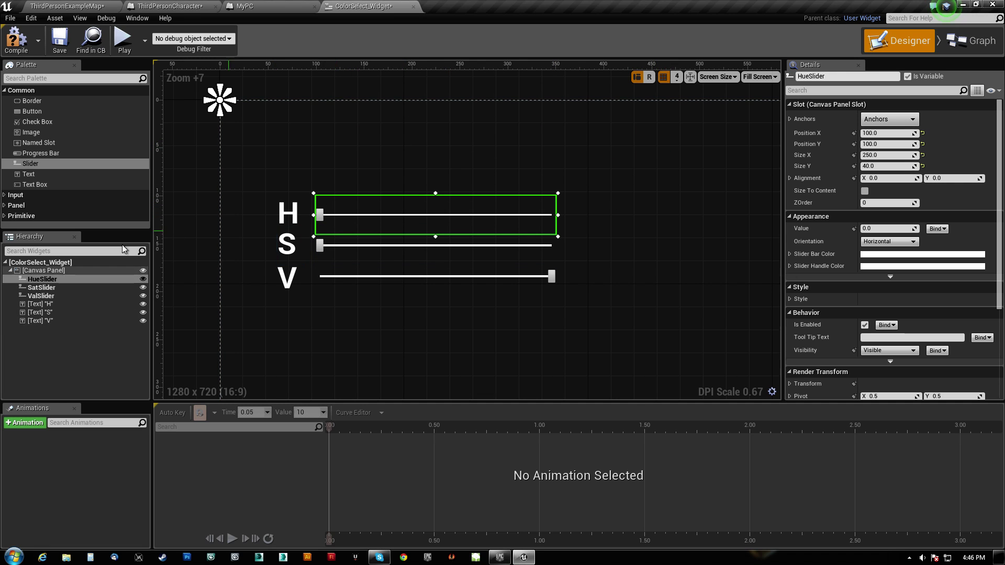
click(42, 287)
click(39, 297)
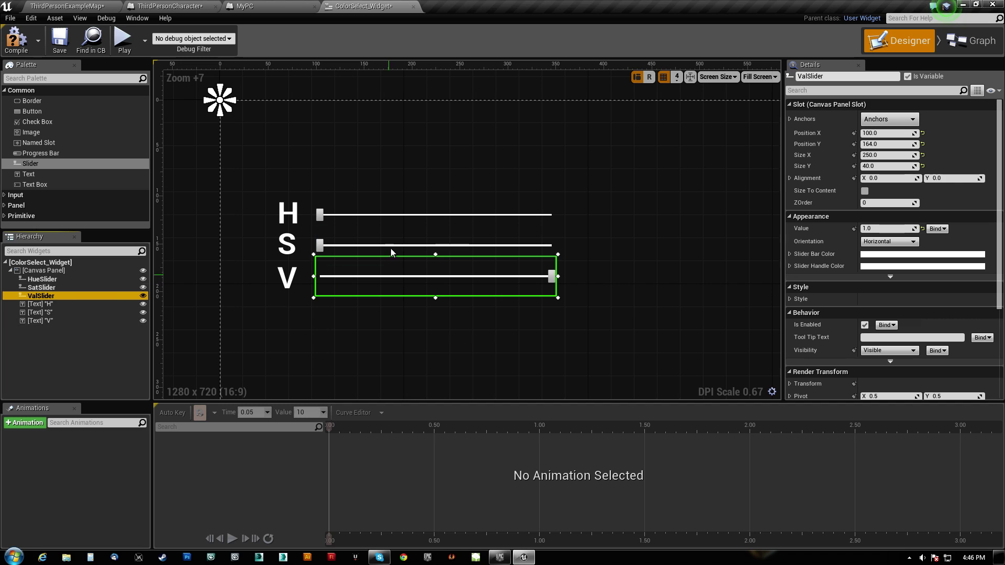
click(400, 215)
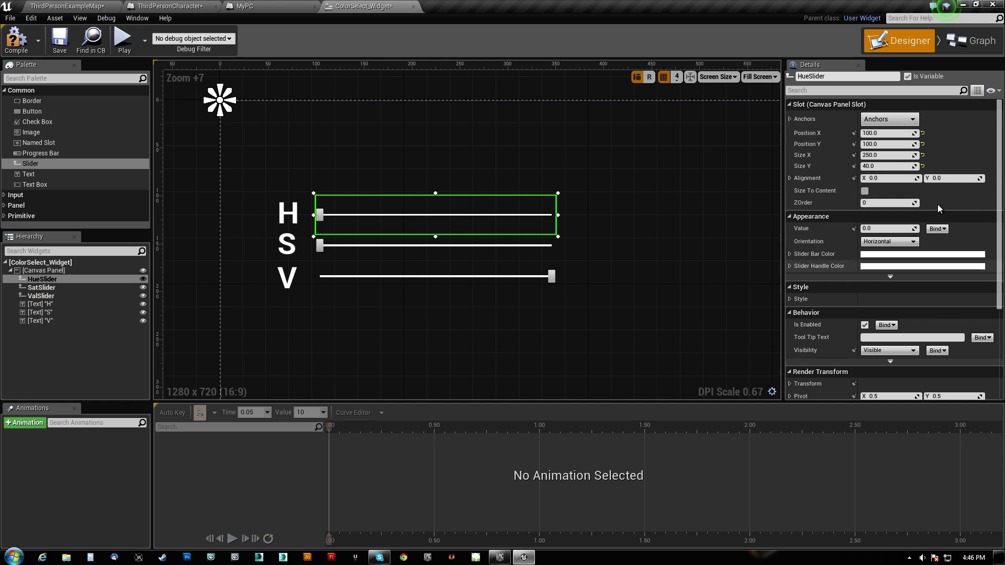
click(451, 250)
click(437, 277)
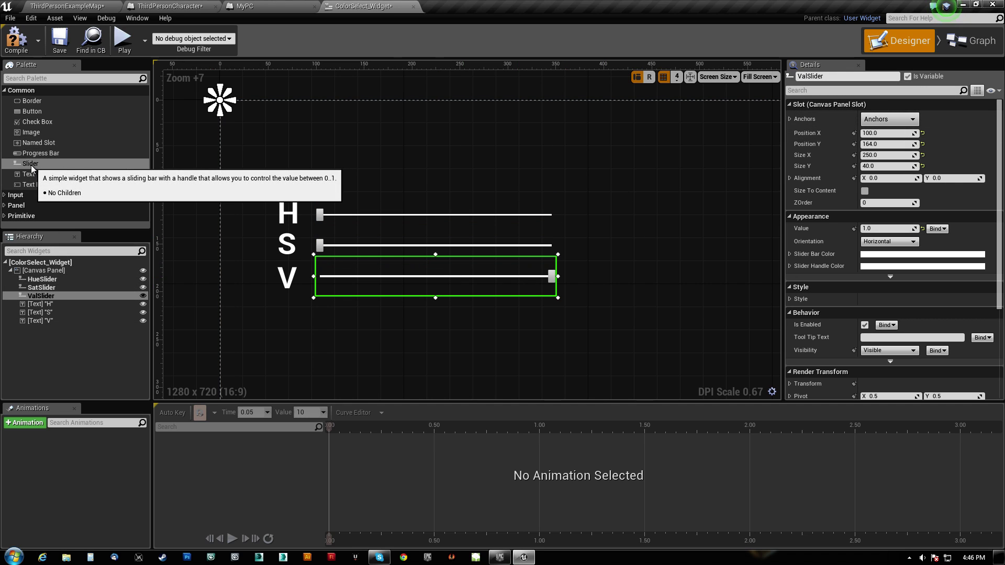
click(288, 213)
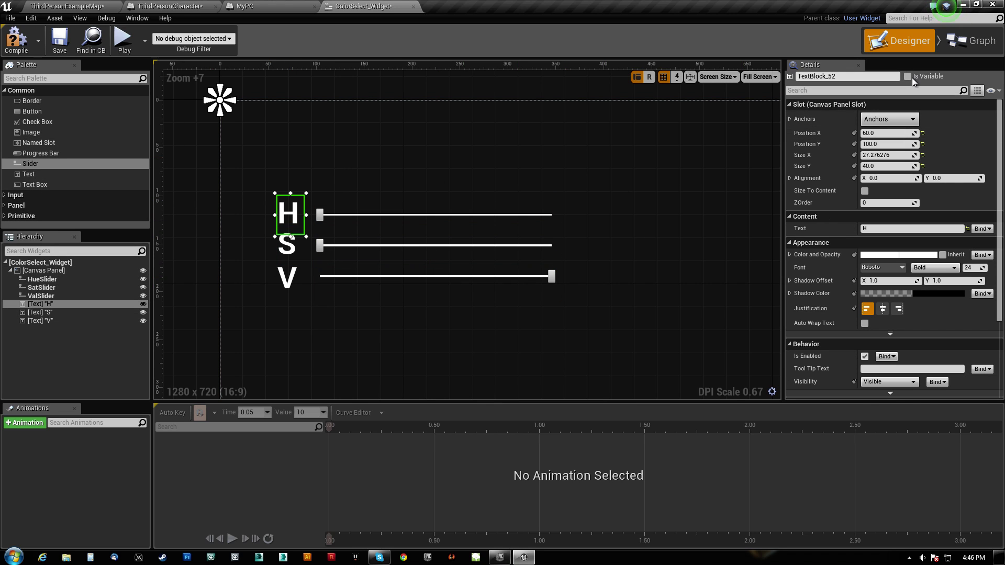
Step: Place another trial Slider at position 204, 32 to check its Is Variable setting, and delete it
click(32, 164)
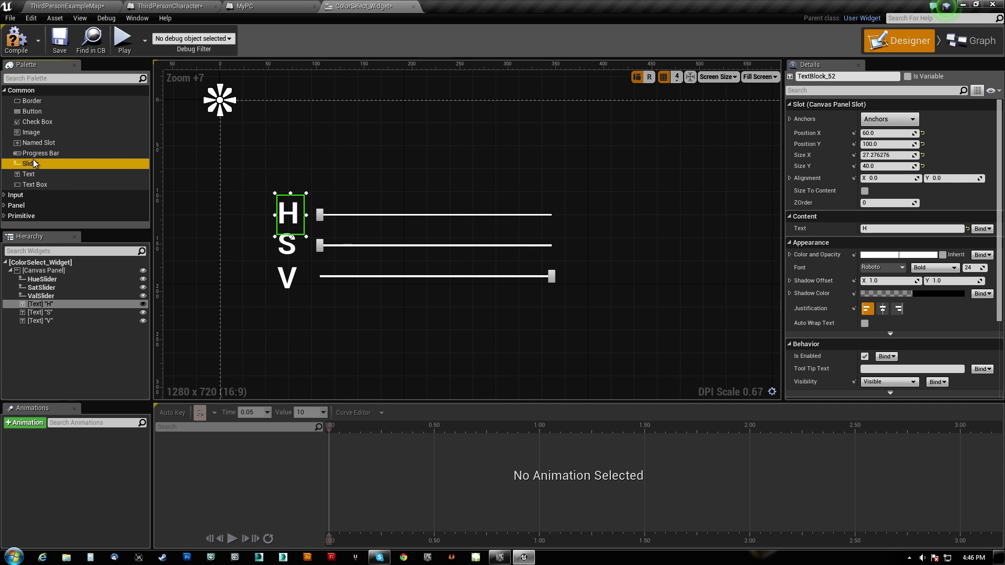
drag(33, 164, 414, 129)
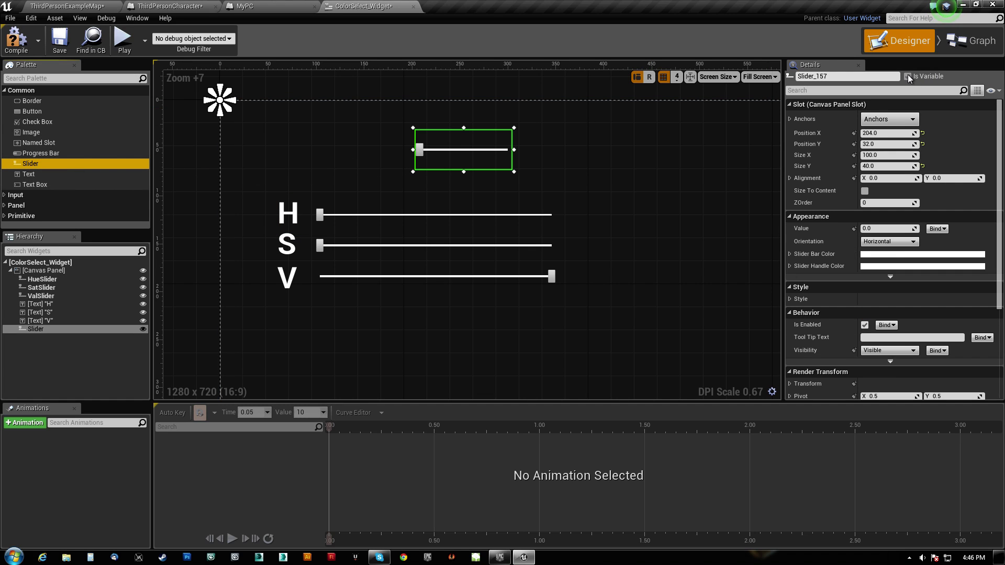
click(480, 139)
key(Delete)
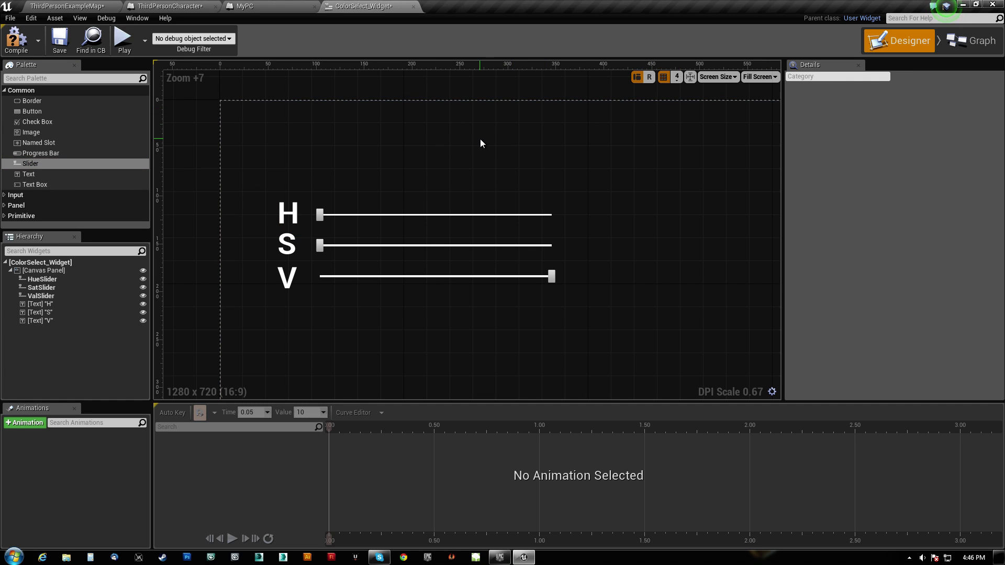
Step: Check the widget's event graph, return to the designer canvas, and select the HueSlider to show its Events settings
click(960, 48)
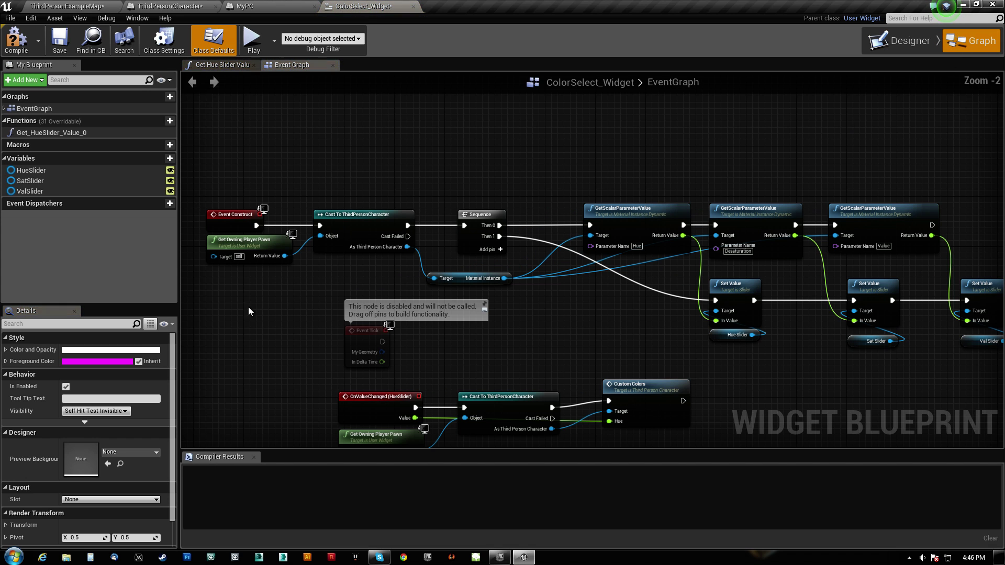
click(899, 40)
scroll(466, 320, up, 5)
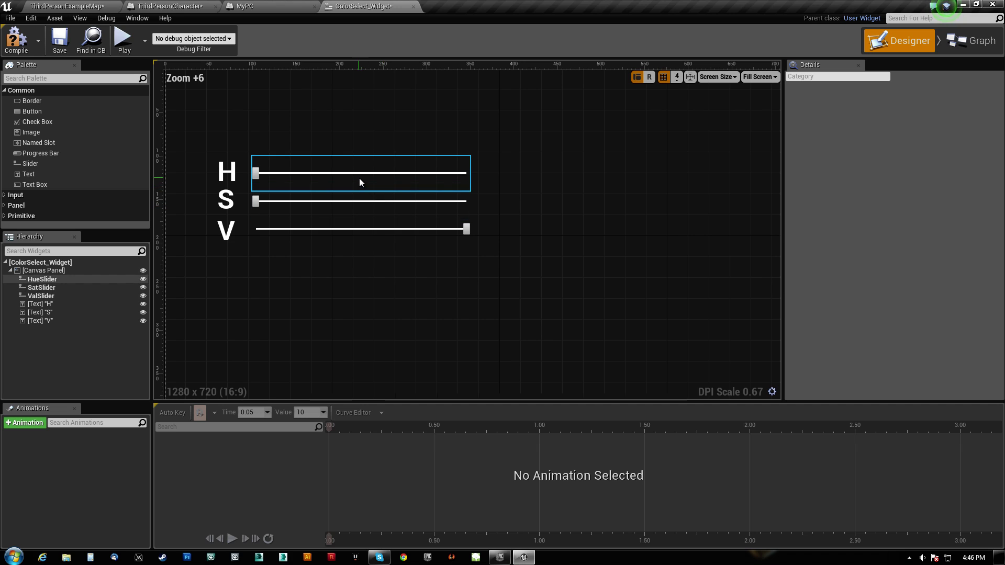
click(360, 179)
scroll(620, 276, up, 3)
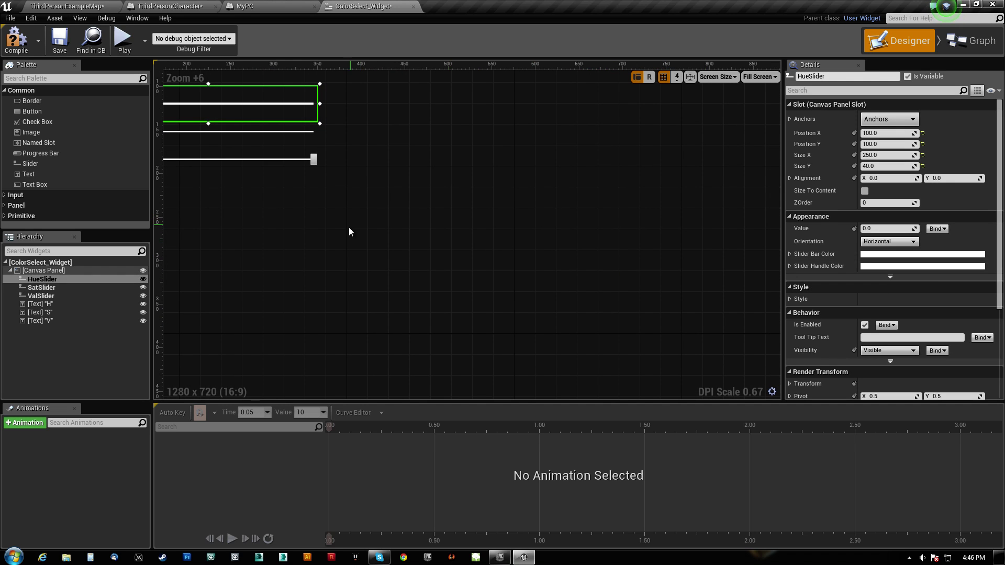
right_drag(350, 232, 447, 274)
scroll(974, 392, down, 5)
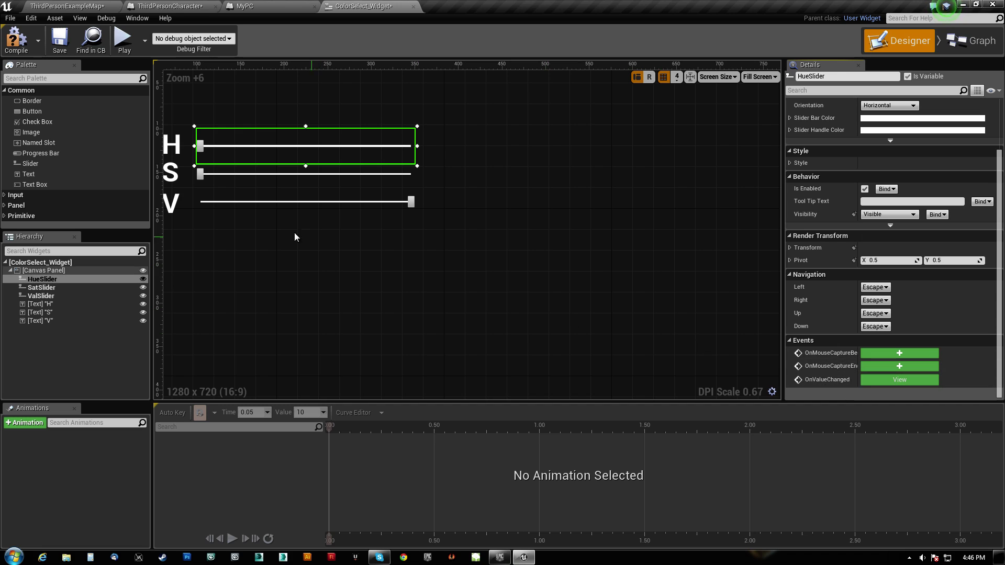
Step: Place a trial Slider below the V slider to inspect its OnValueChanged event option, and delete it
drag(31, 164, 411, 270)
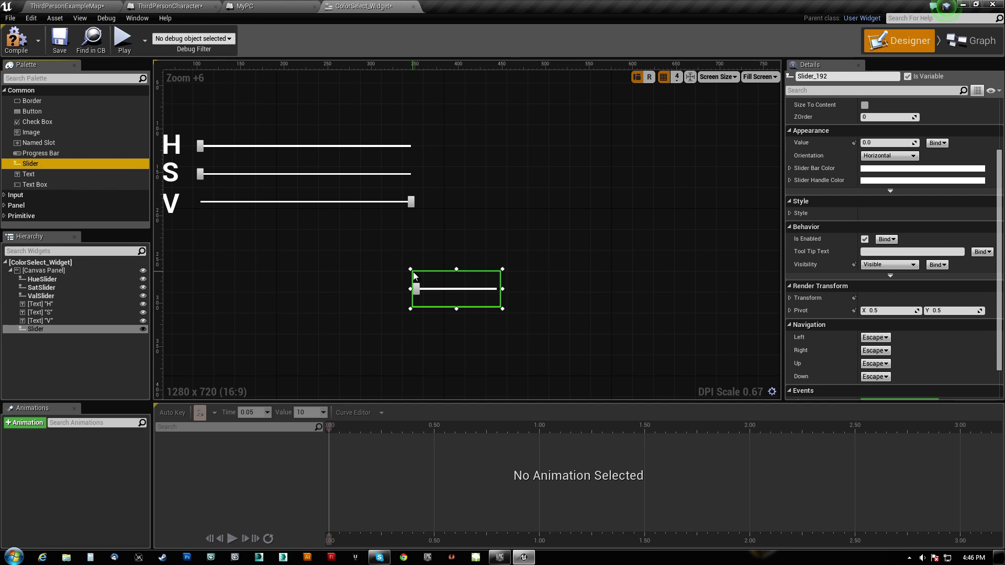
scroll(977, 234, down, 3)
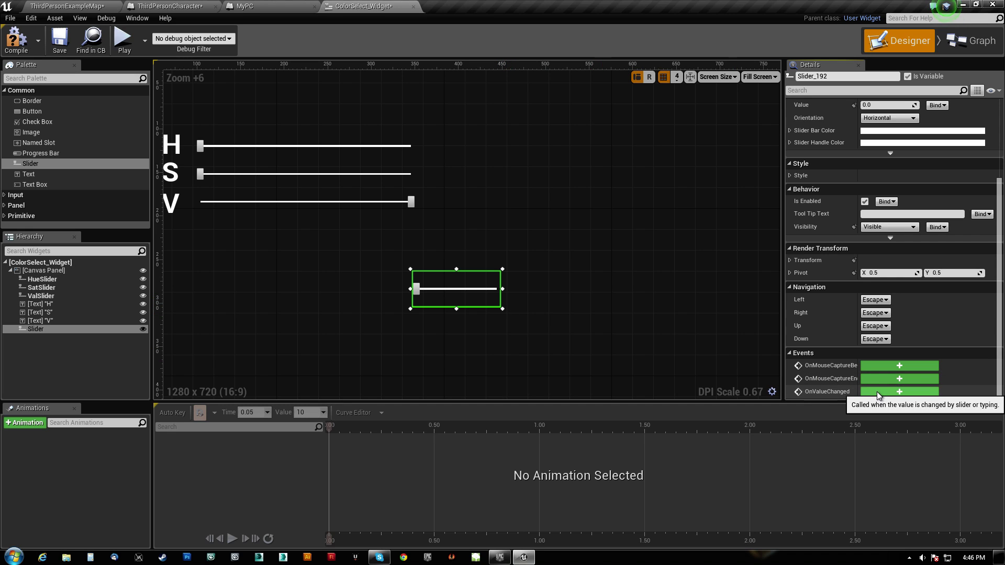
key(Delete)
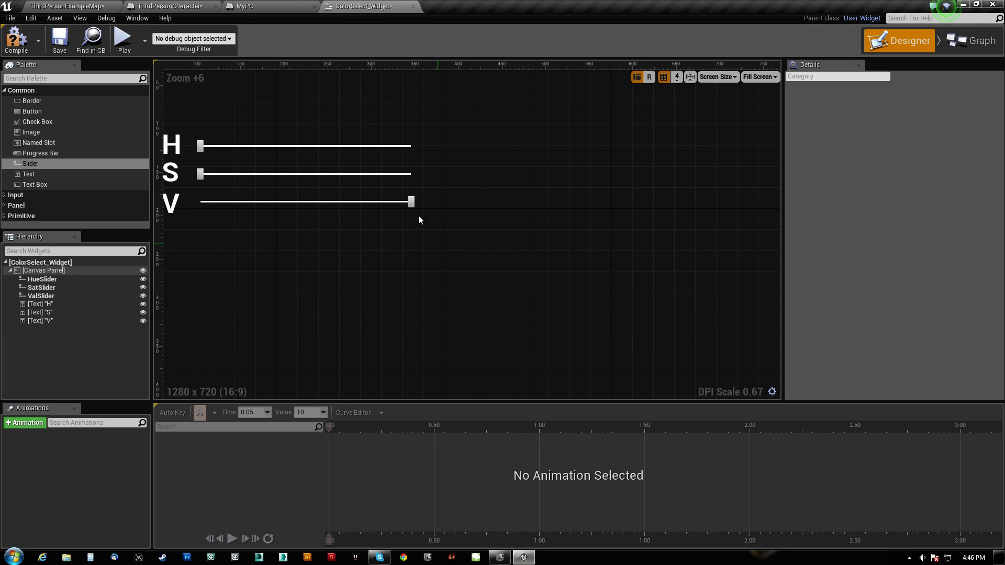
Step: Open the HueSlider's OnValueChanged event in the graph and examine its Get Owning Player Pawn node
click(369, 147)
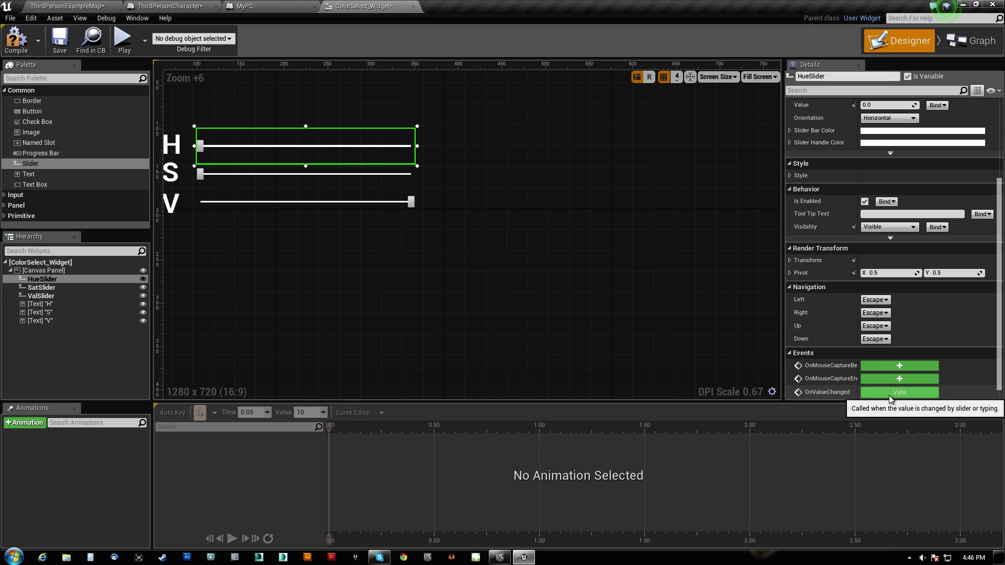
click(909, 393)
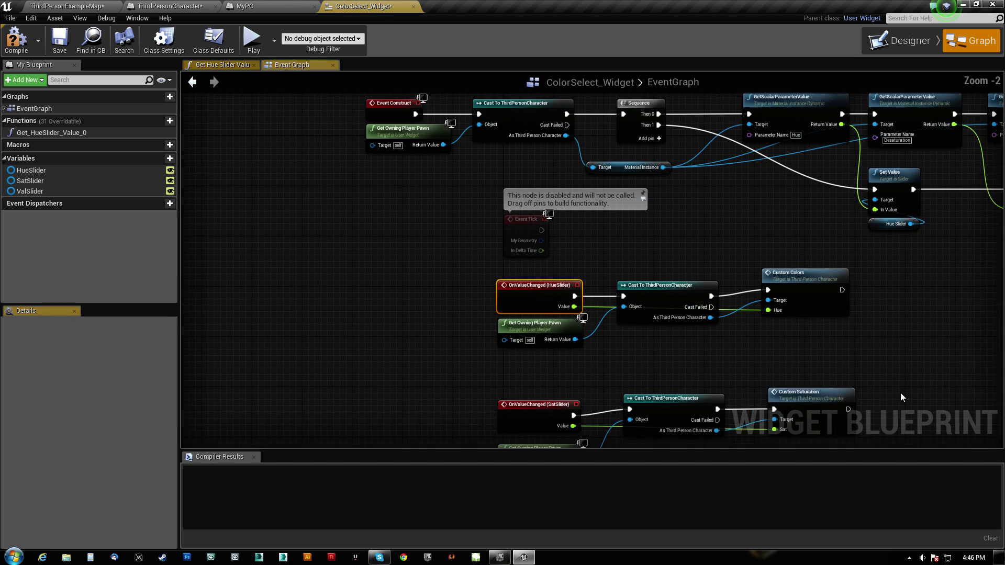
right_drag(461, 137, 482, 158)
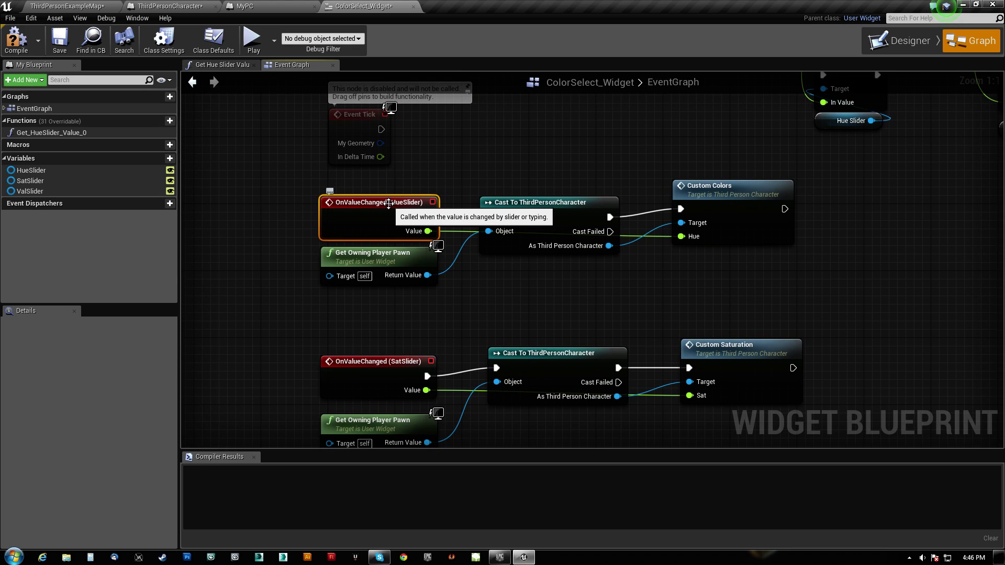
click(385, 253)
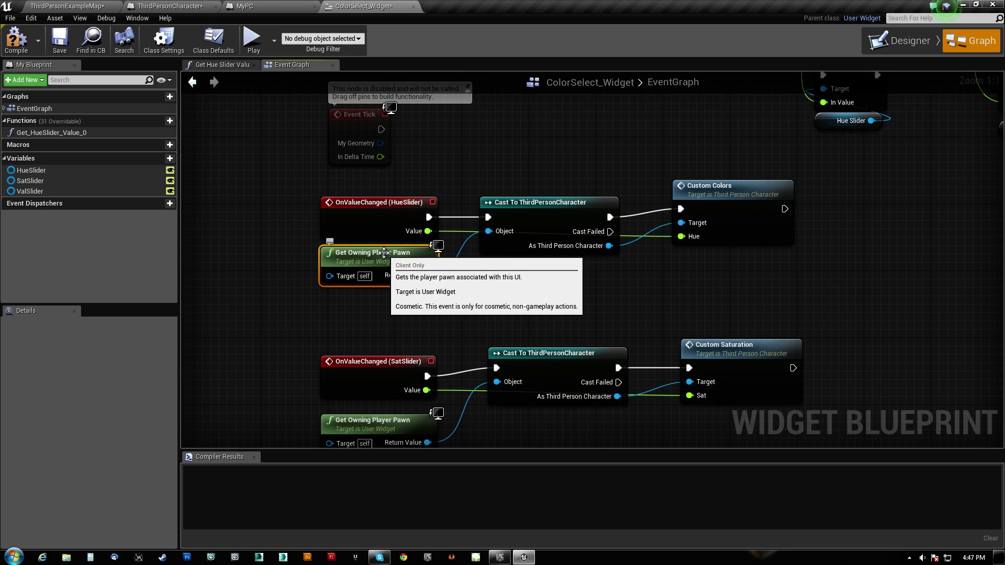
click(168, 6)
click(354, 8)
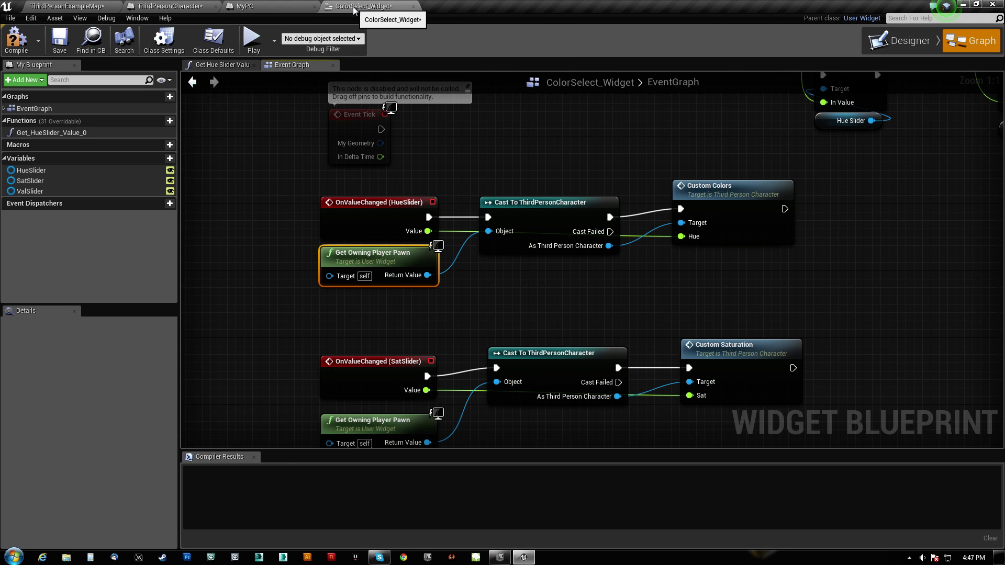
Step: Move the HueSlider chain's Cast To ThirdPersonCharacter node slightly left and its Custom Colors node slightly right
click(532, 210)
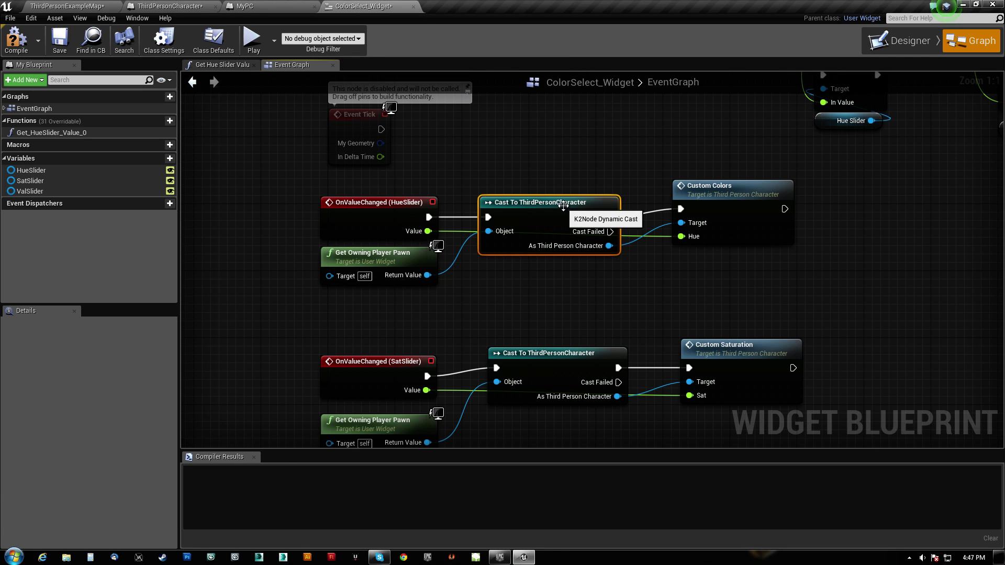
drag(563, 206, 554, 206)
click(748, 182)
drag(748, 182, 756, 181)
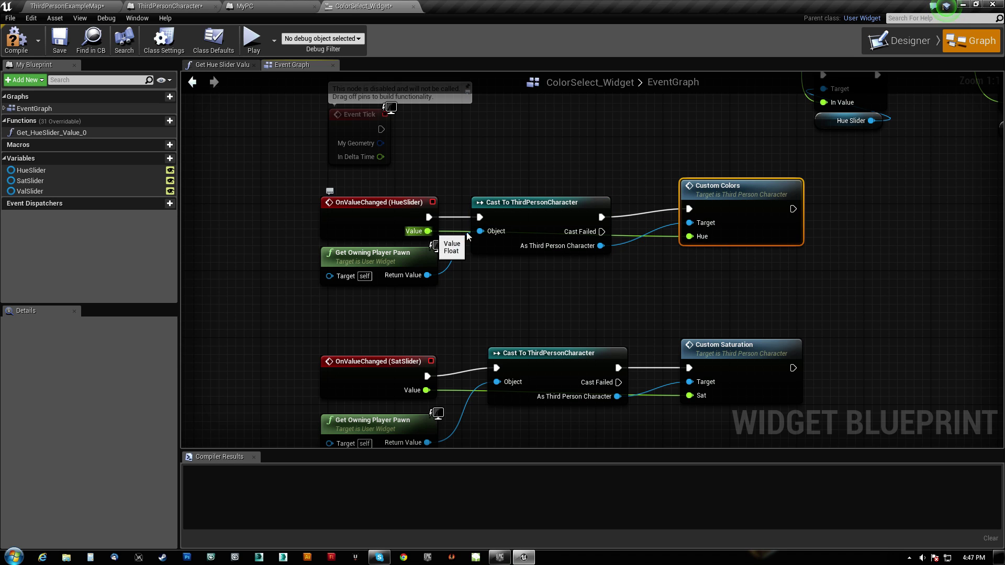
Step: Examine the SatSlider's OnValueChanged chain through the cast to its Custom Saturation call, along with the neighbouring slider chains
right_drag(686, 234, 686, 195)
right_drag(671, 266, 676, 182)
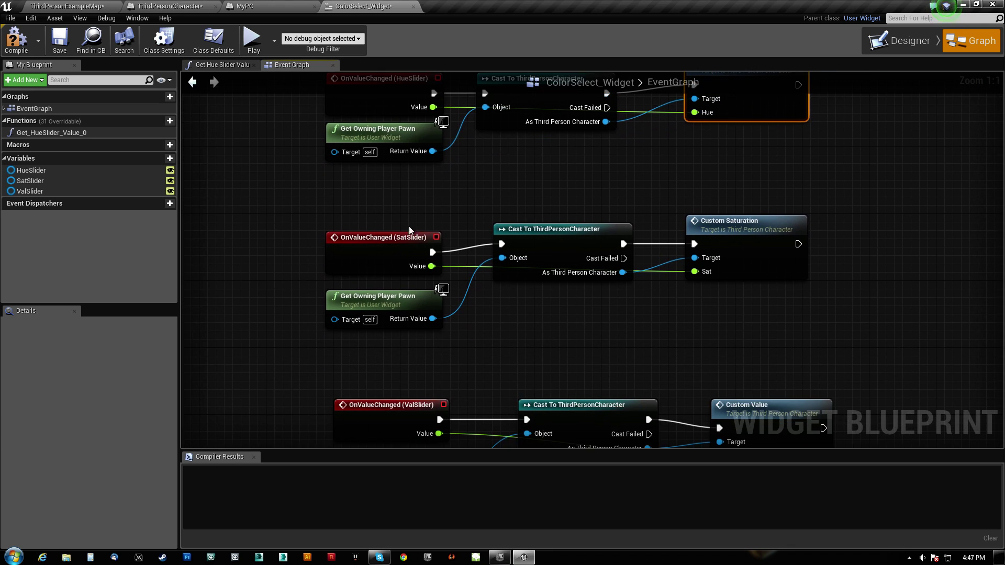
drag(293, 347, 592, 209)
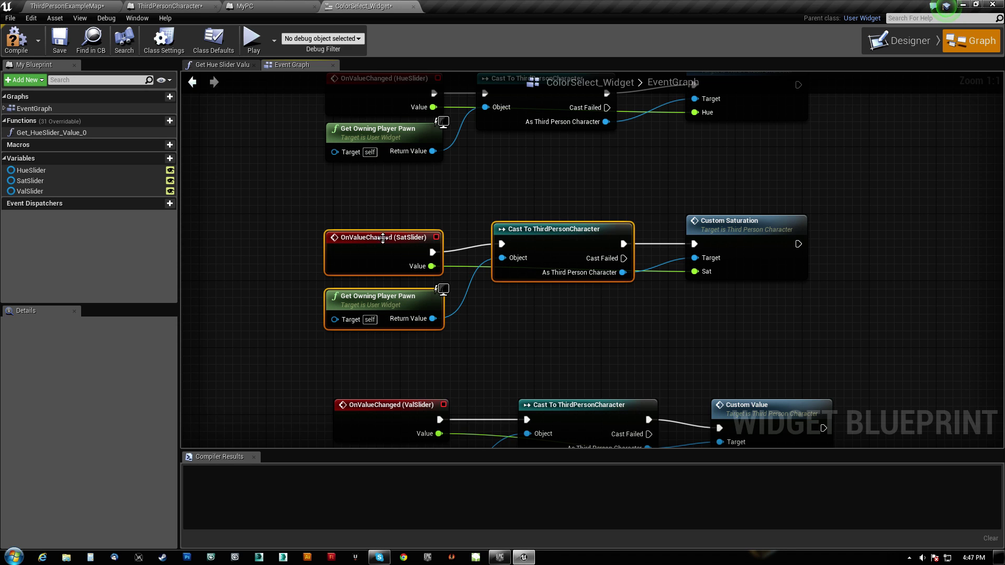
right_drag(676, 176, 478, 210)
click(543, 269)
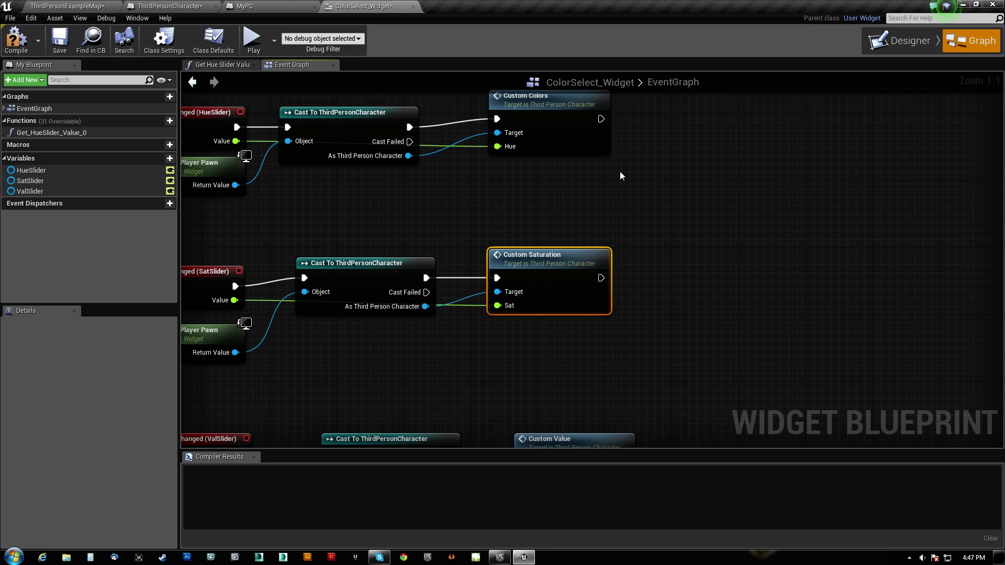
right_drag(622, 175, 613, 73)
click(596, 278)
right_drag(576, 242, 584, 381)
click(550, 246)
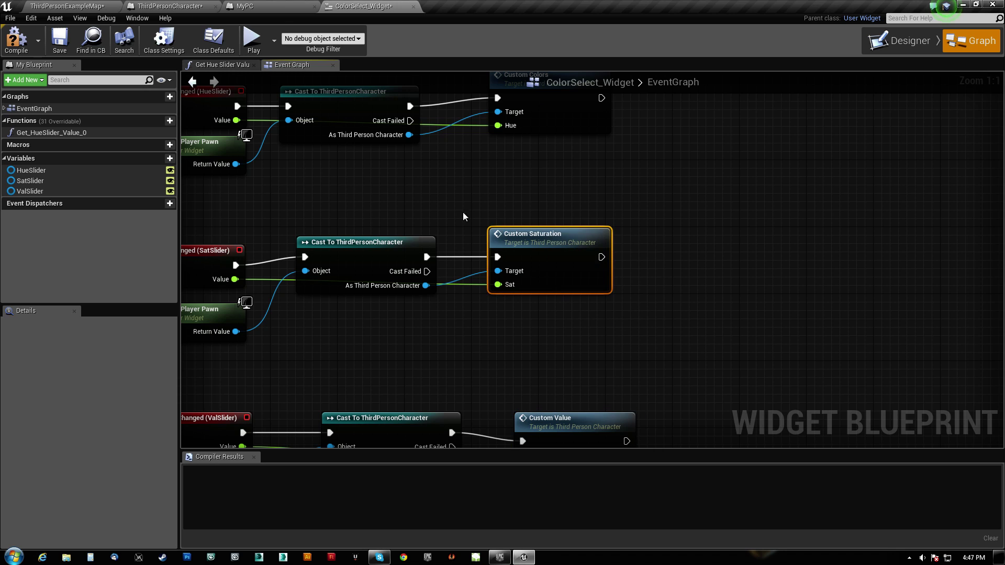
Step: Compare the CustomColors, CustomSaturation and CustomValue events in the ThirdPersonCharacter blueprint with the slider chains in ColorSelect_Widget
click(185, 8)
scroll(376, 278, up, 5)
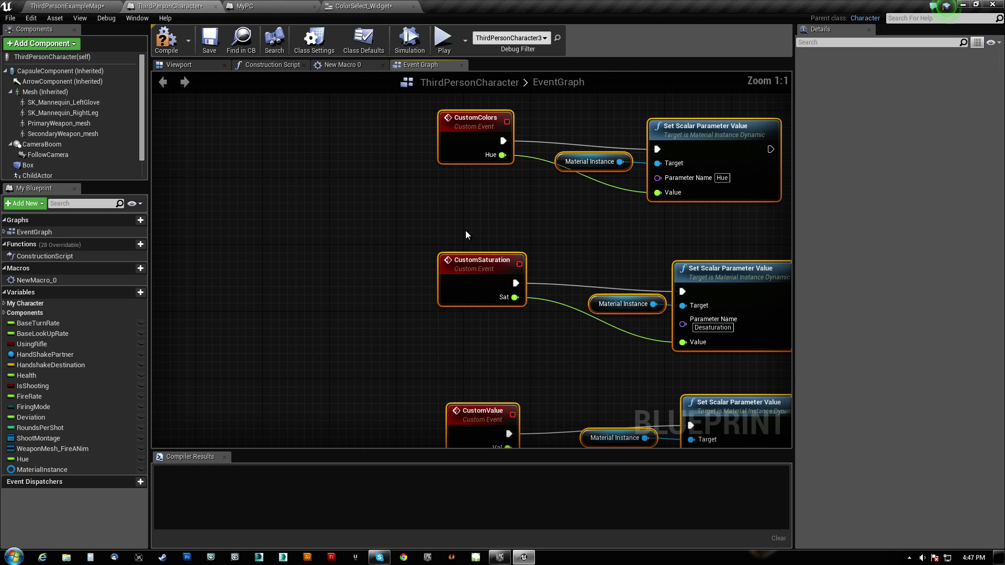
right_drag(474, 386, 455, 337)
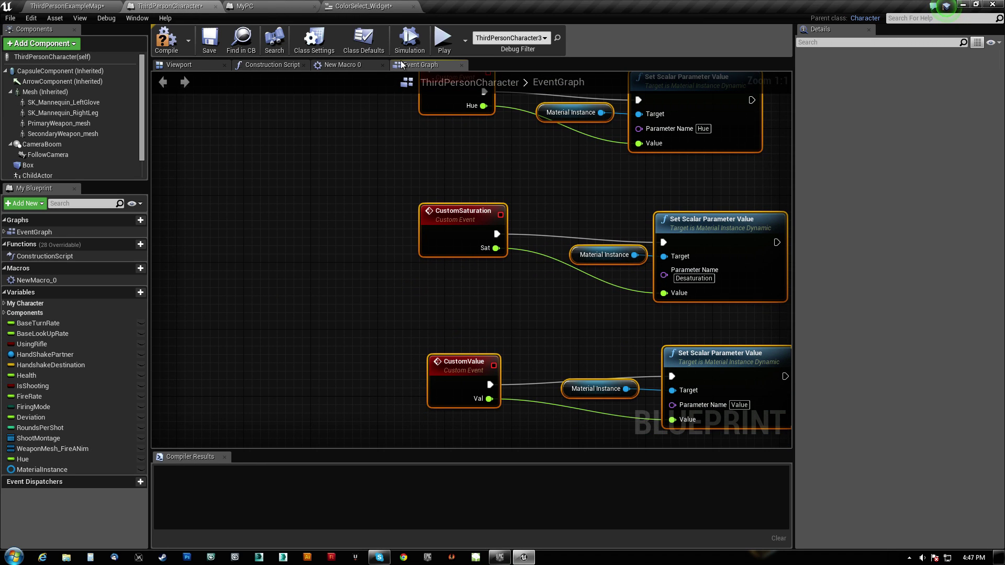
click(381, 10)
right_drag(539, 114, 485, 208)
right_drag(516, 264, 527, 126)
right_drag(488, 187, 478, 118)
right_drag(368, 233, 504, 302)
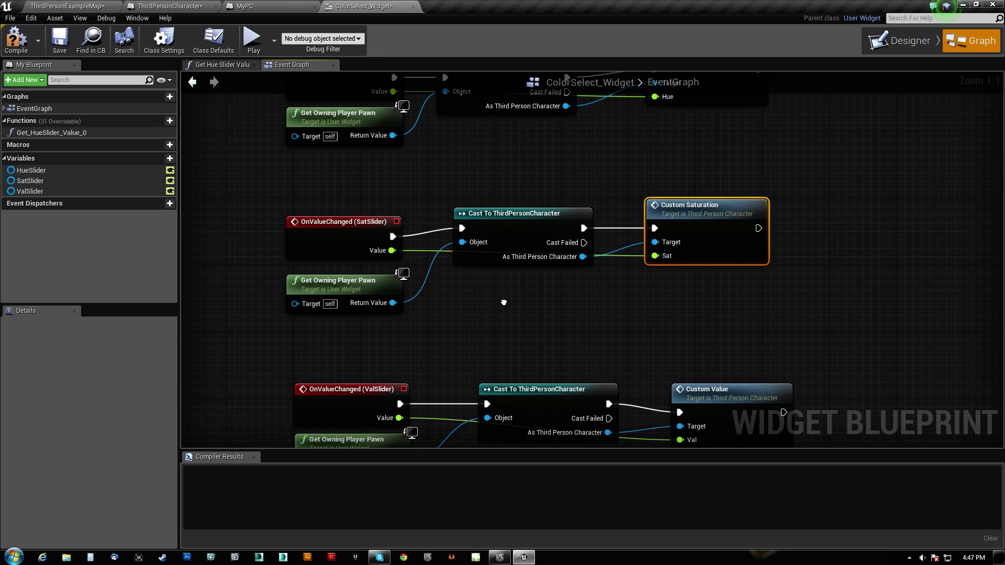
Step: Compile ColorSelect_Widget and select the Event Construct node in its event graph
click(22, 39)
right_drag(247, 159, 329, 449)
right_drag(234, 179, 414, 265)
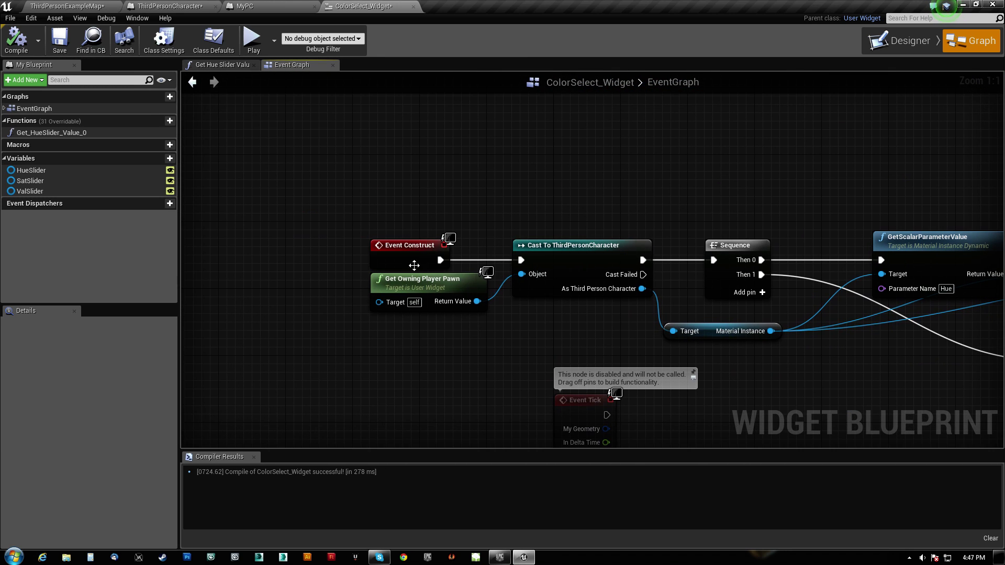
click(438, 262)
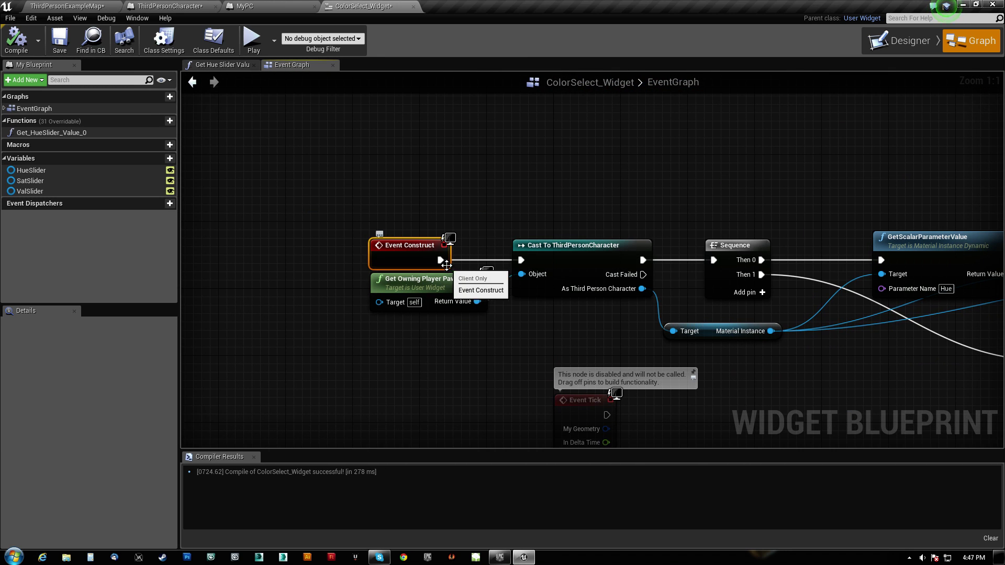
Step: Play ThirdPersonExampleMap, recolour the character teal with the H slider, and hide the colour sliders
click(67, 5)
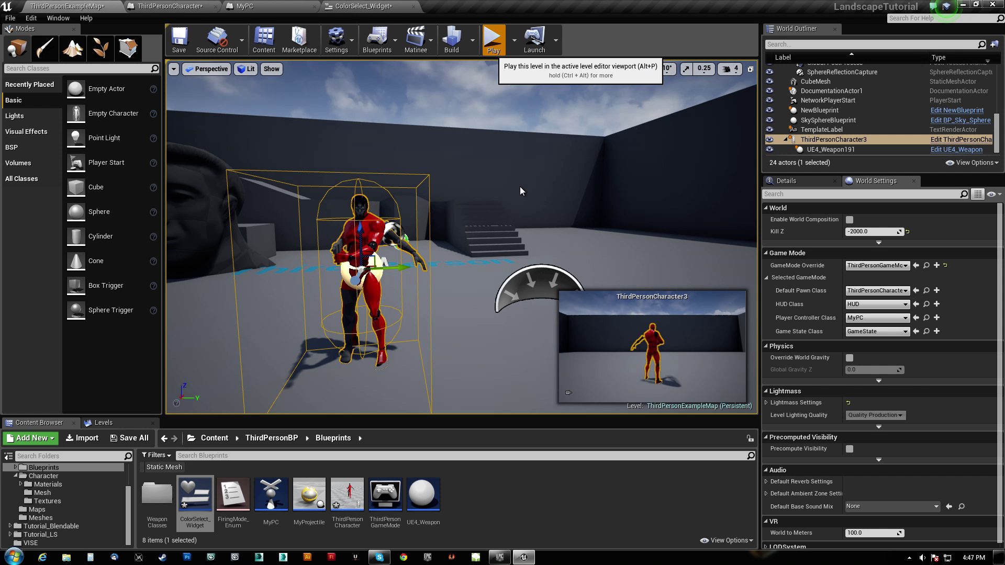
click(493, 39)
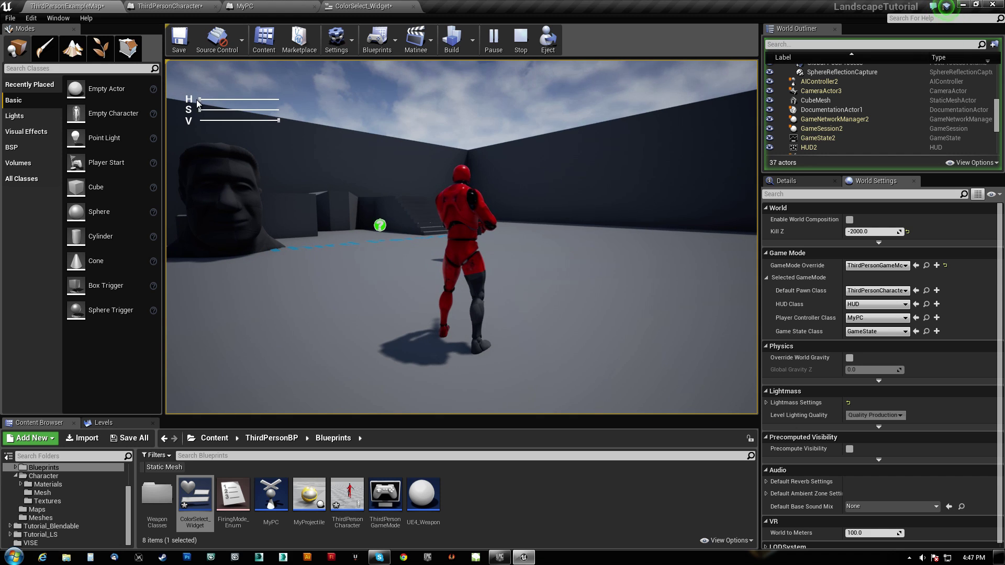
drag(200, 102, 237, 102)
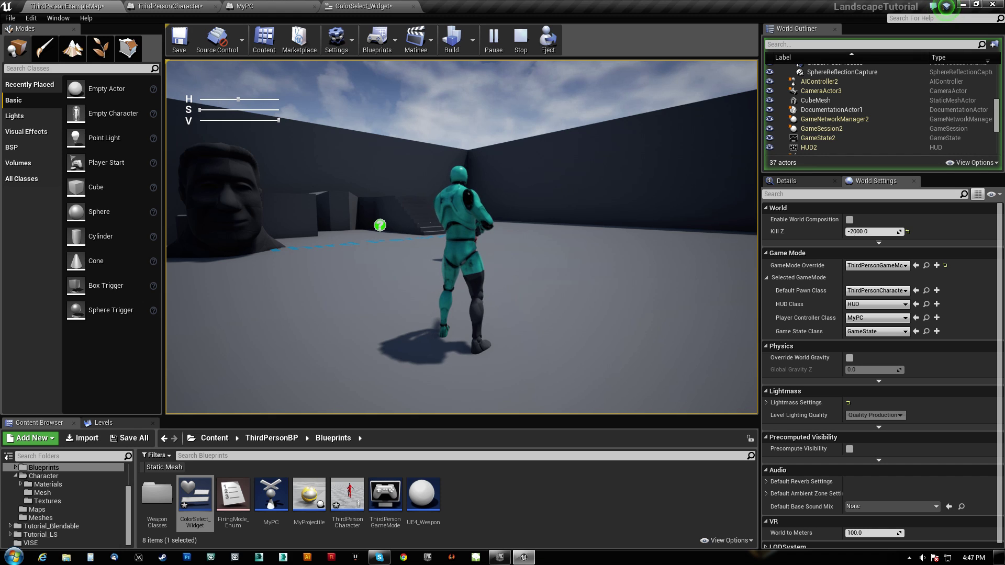
key(c)
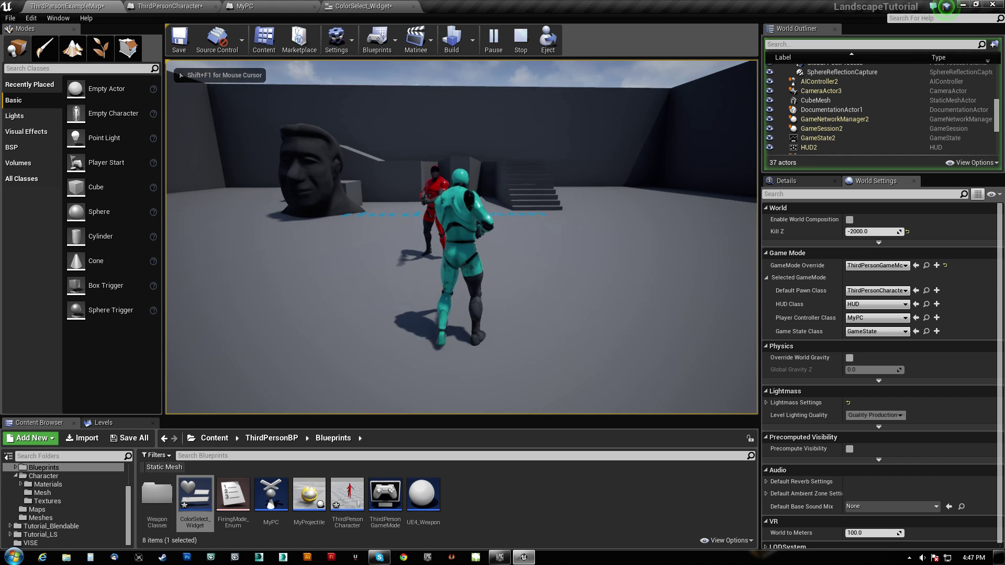
Step: Show the colour sliders again, move the H slider to about its middle to test the hue, and stop playing
key(c)
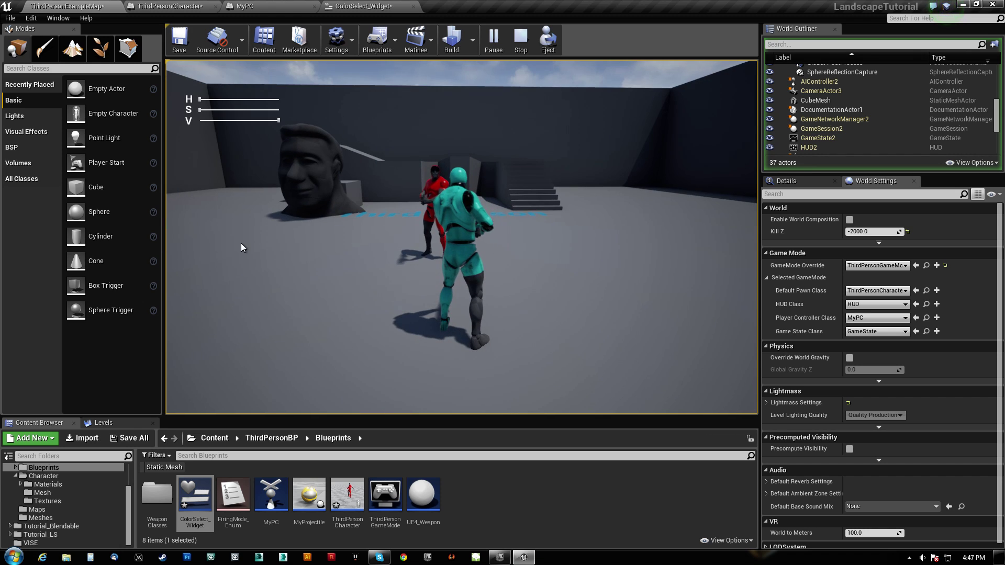
click(200, 100)
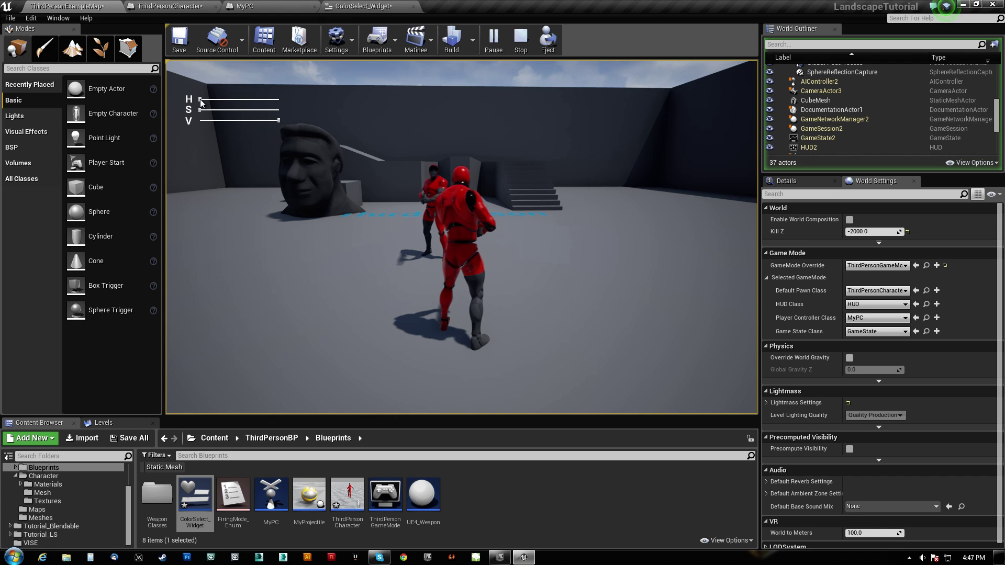
drag(201, 100, 219, 99)
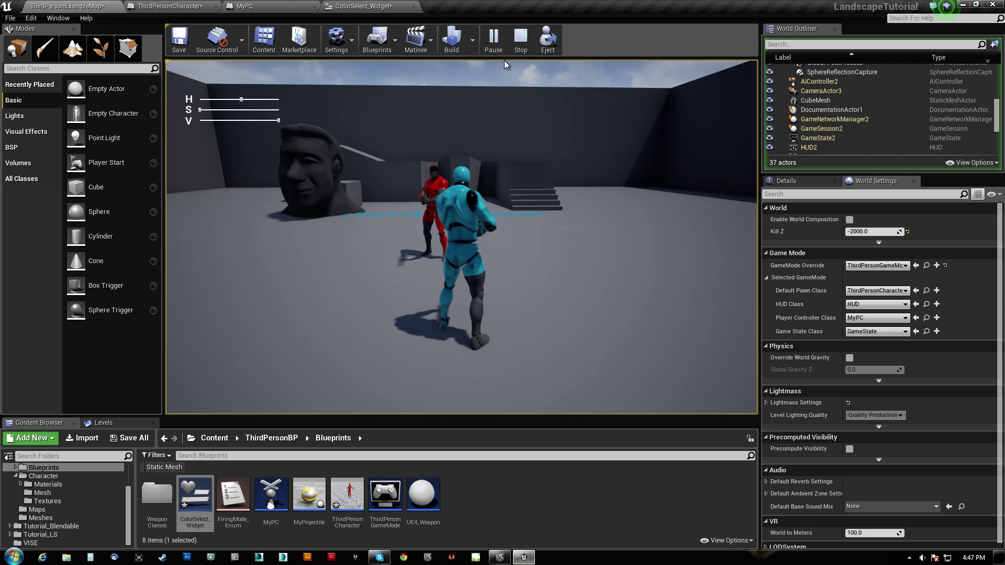
click(517, 38)
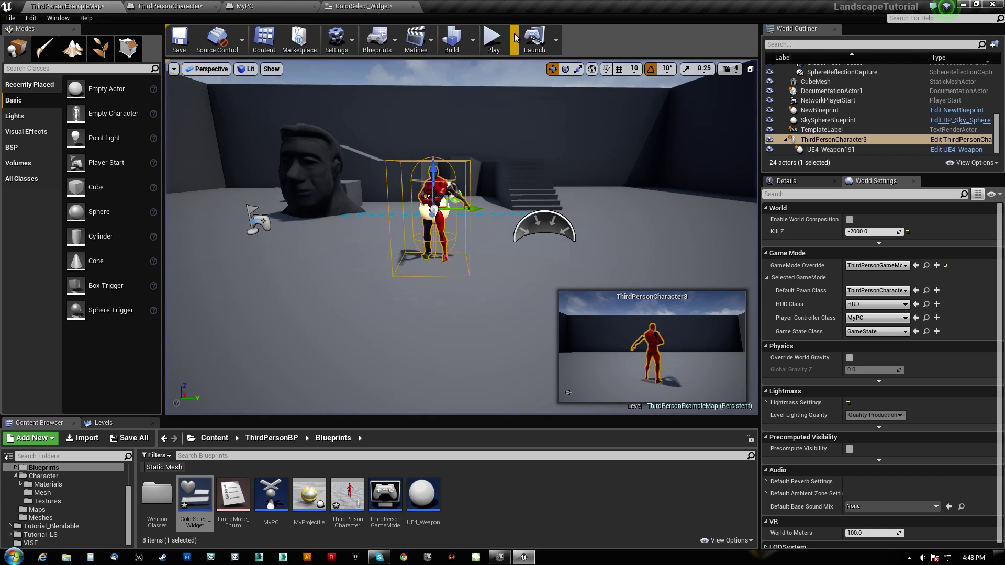
Step: Return to the ColorSelect_Widget graph, move the Event Construct node slightly up, and select the Get Owning Player Pawn node beneath it
click(361, 6)
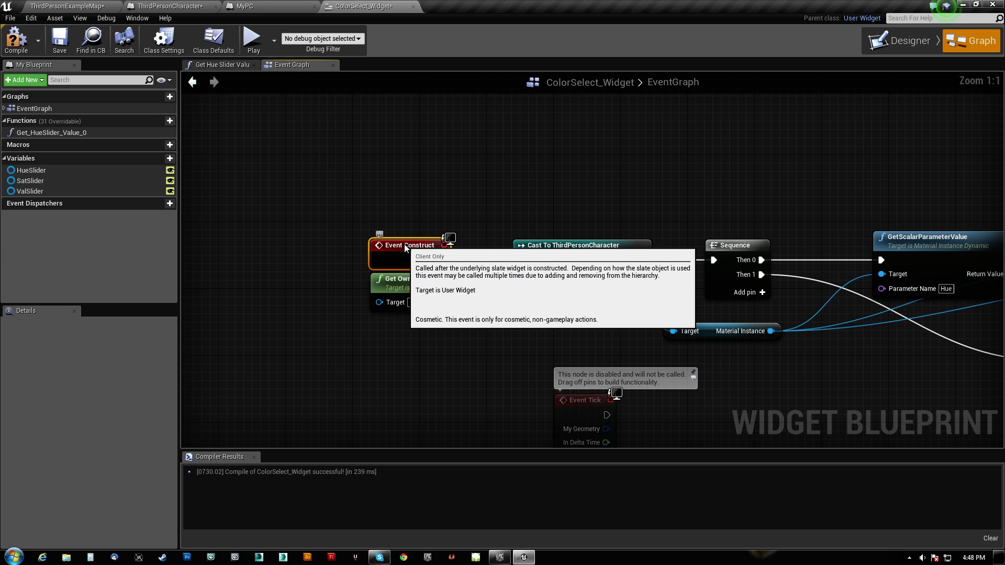
mouse_move(404, 244)
mouse_down()
mouse_move(407, 168)
mouse_move(404, 235)
mouse_up()
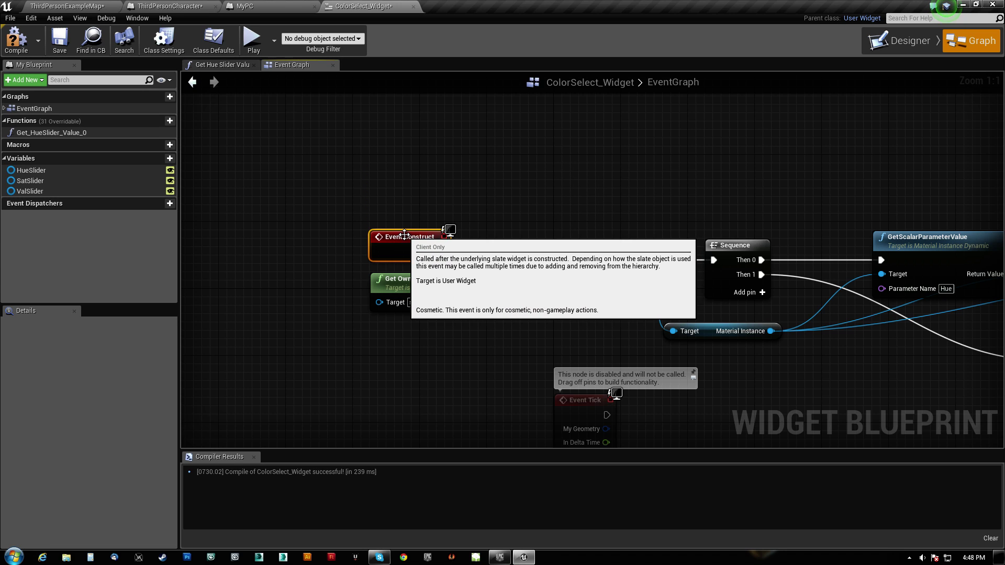
right_drag(496, 217, 505, 243)
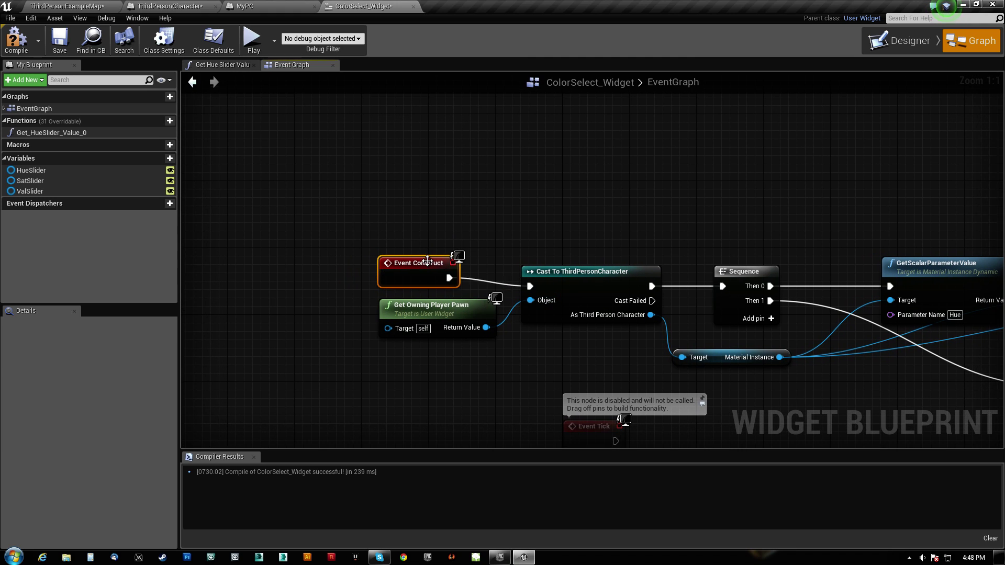
right_drag(428, 261, 362, 211)
click(380, 257)
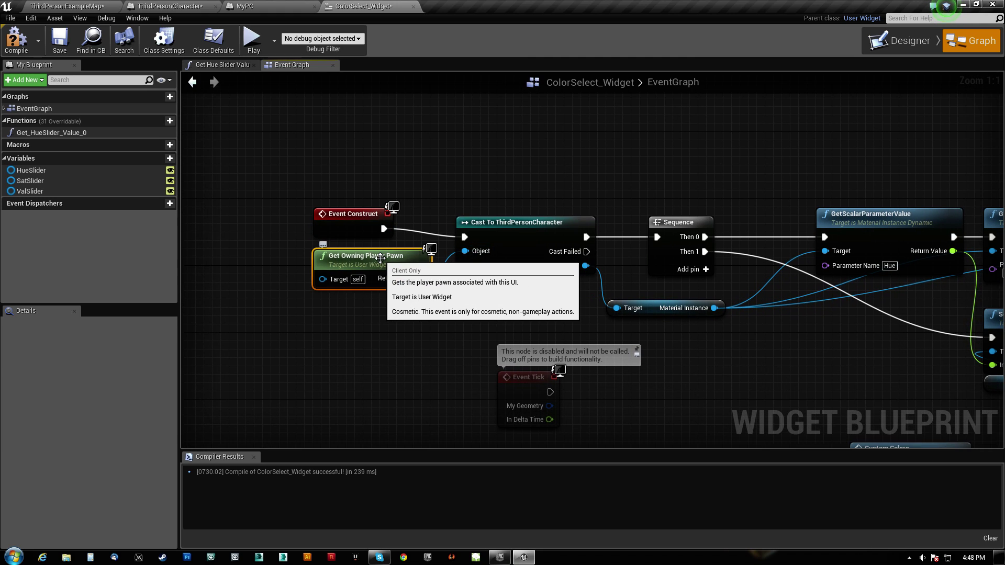
Step: Move the Cast To ThirdPersonCharacter node up in line with Event Construct, and select the Material Instance getter it feeds
click(490, 226)
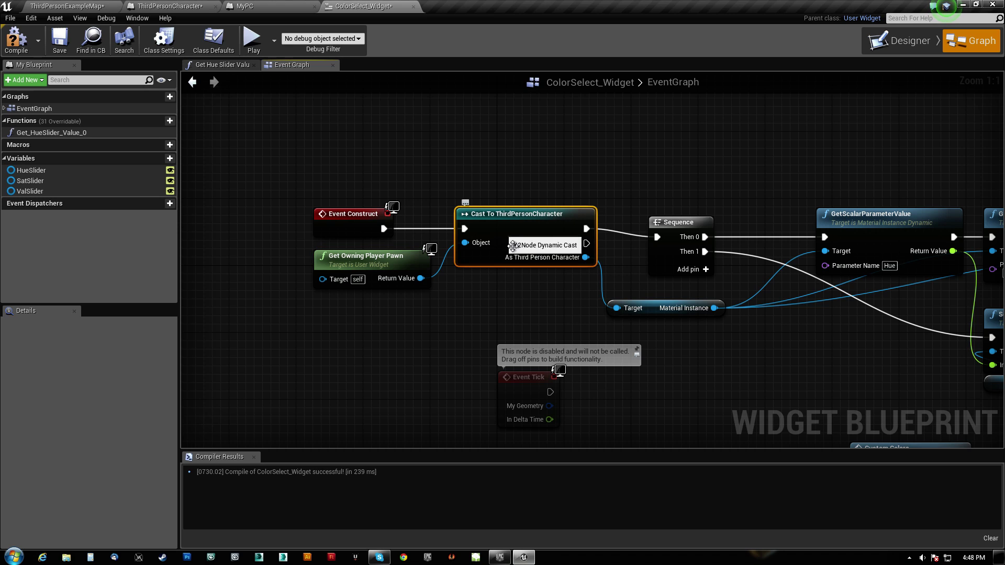
right_drag(490, 226, 357, 220)
click(528, 304)
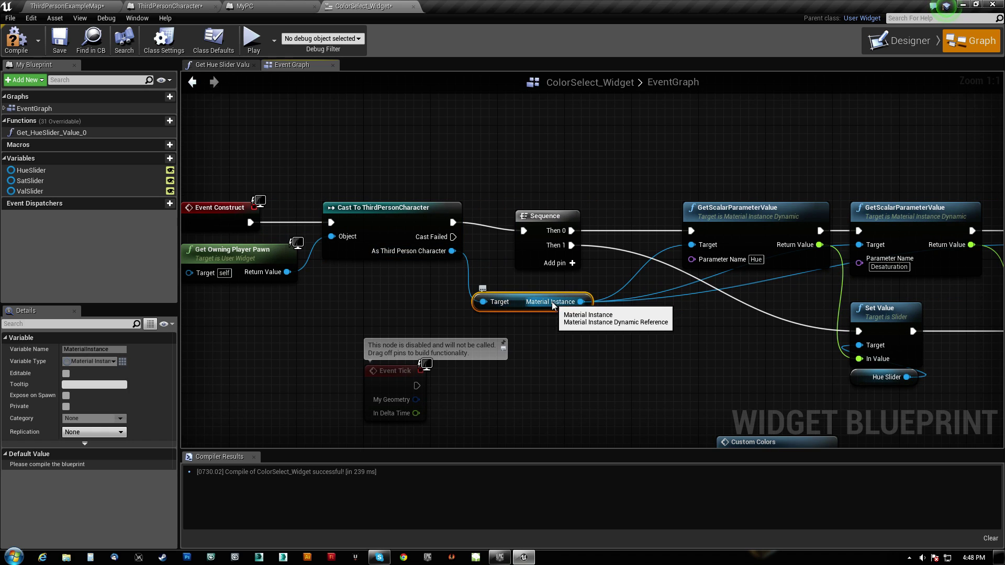
Step: Examine in ThirdPersonCharacter's event graph where MaterialInstance is set and how the CustomColors, CustomSaturation and CustomValue events use it
click(169, 6)
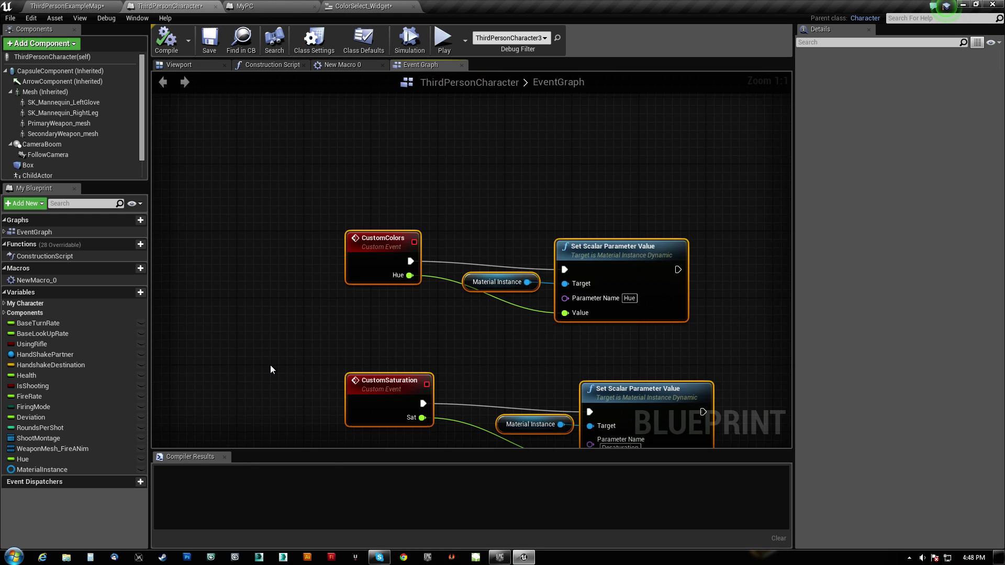
scroll(275, 283, down, 6)
scroll(323, 318, up, 6)
click(487, 243)
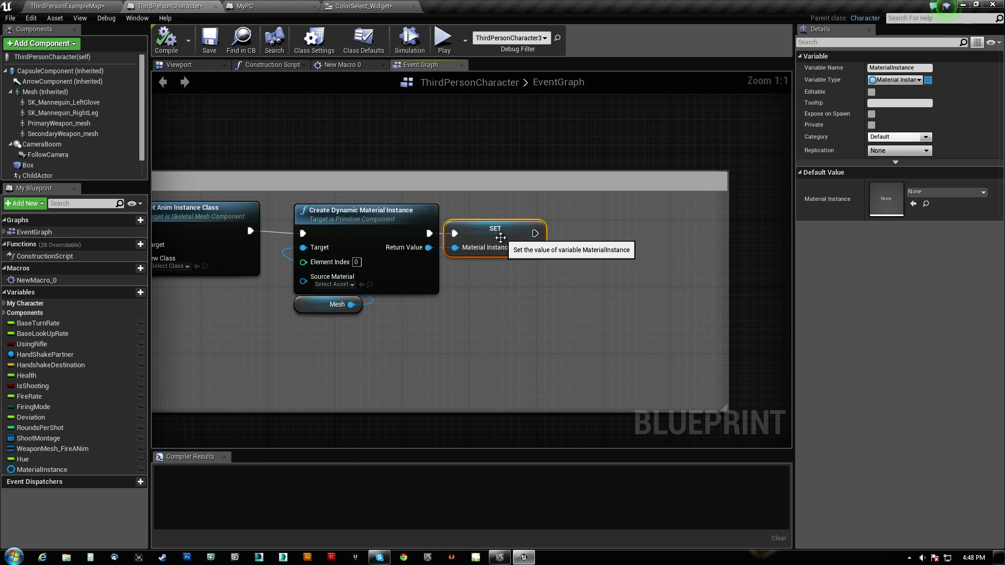
right_drag(563, 357, 480, 285)
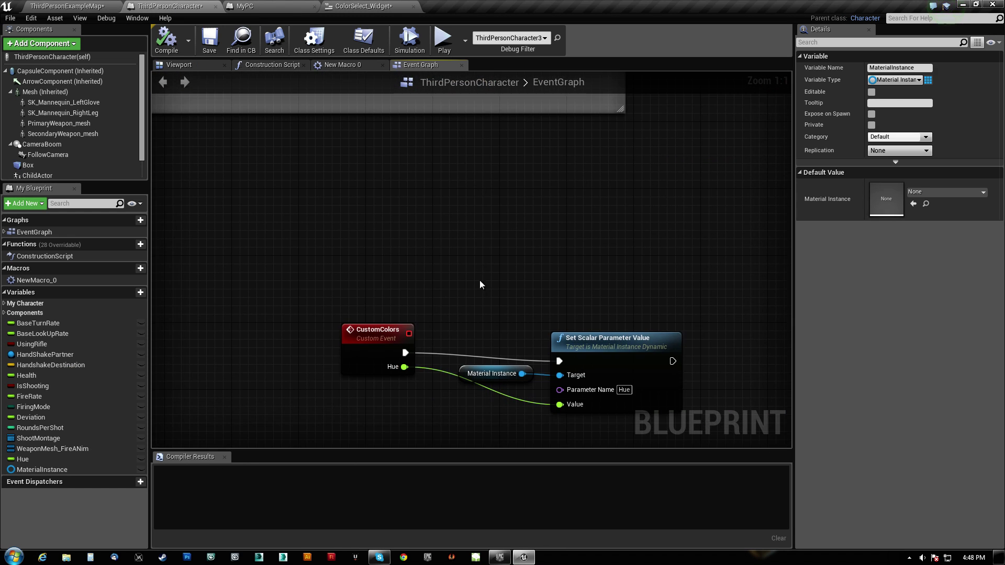
click(482, 370)
right_drag(493, 333, 465, 285)
right_drag(481, 377, 457, 311)
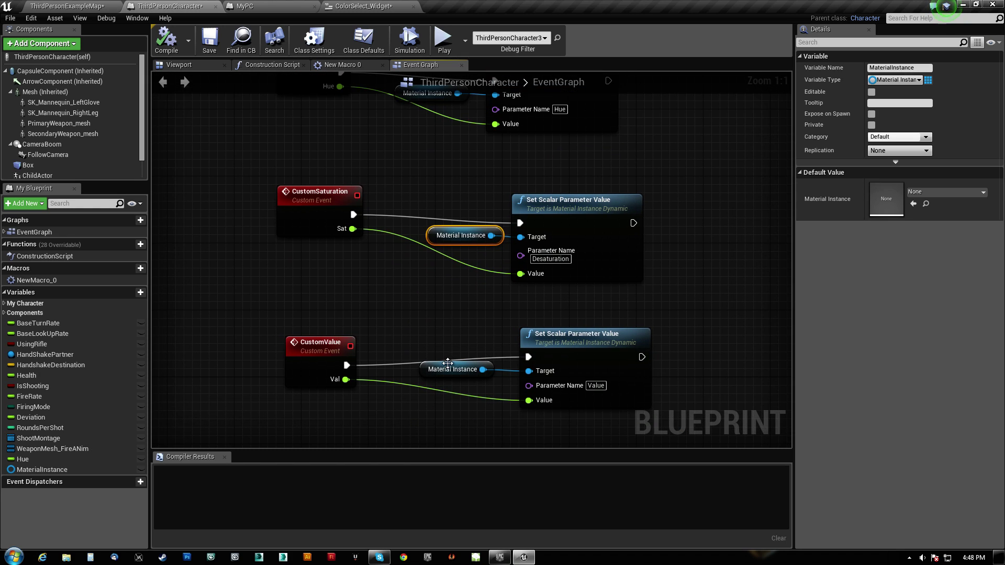
click(447, 365)
right_drag(381, 177, 397, 308)
Step: Return to ColorSelect_Widget, add a GetScalarParameterValue node from the Material Instance getter as a demonstration, and delete it
click(370, 8)
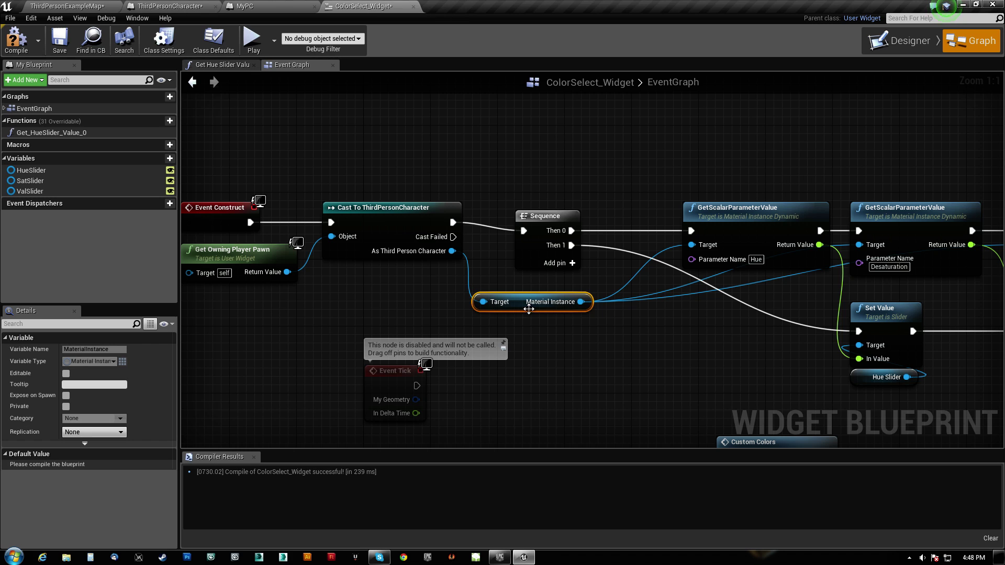
right_drag(529, 309, 319, 324)
drag(372, 317, 407, 156)
text(get scalar)
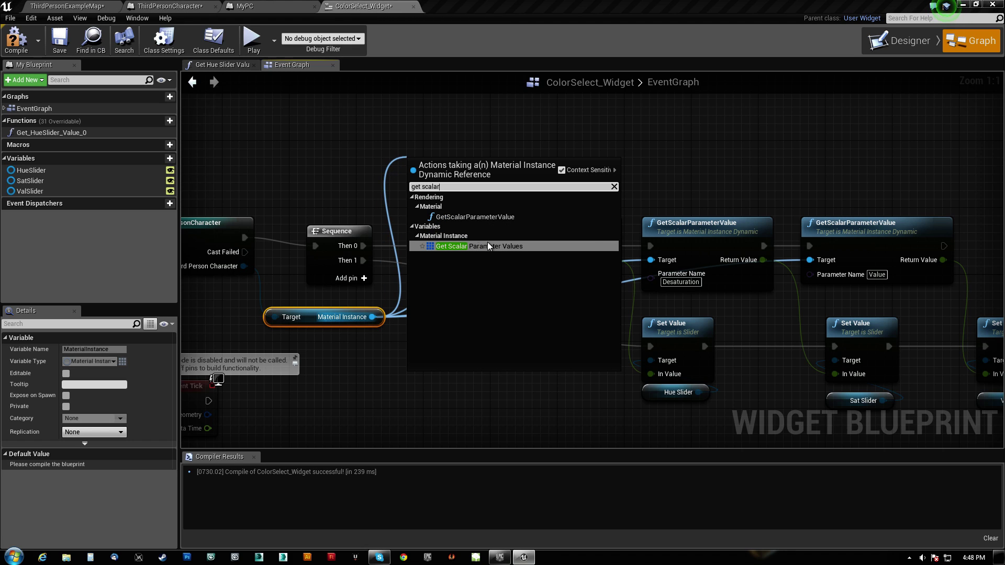
click(471, 216)
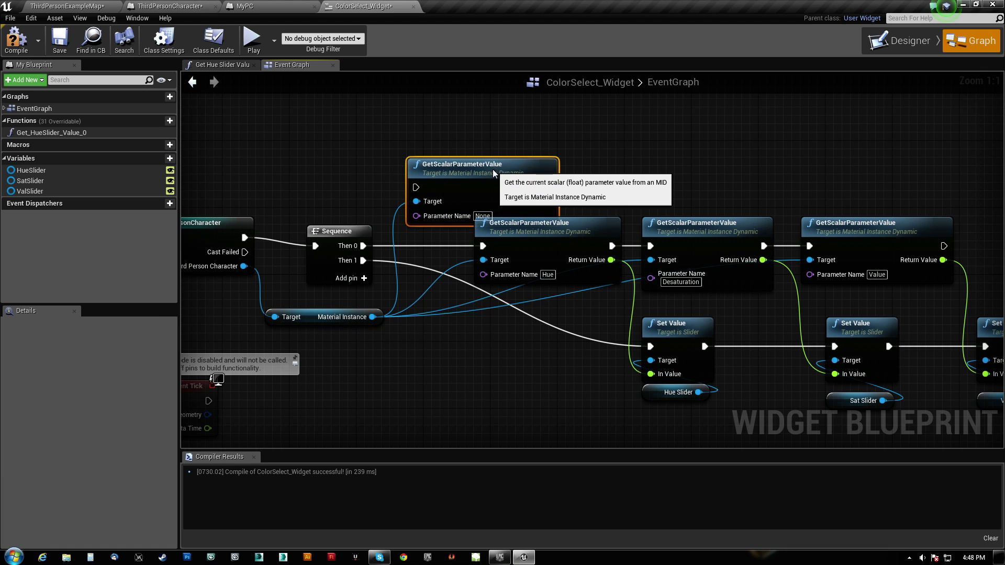
key(Delete)
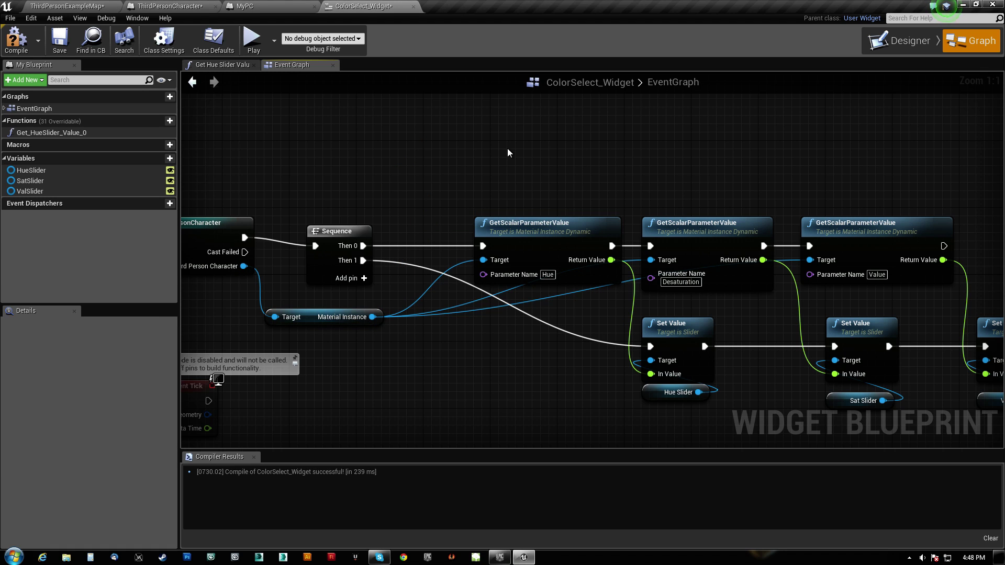
Step: Place a getter for the ValSlider variable in the empty area beside the Custom Colors node
right_drag(480, 167, 302, 76)
right_drag(325, 195, 397, 182)
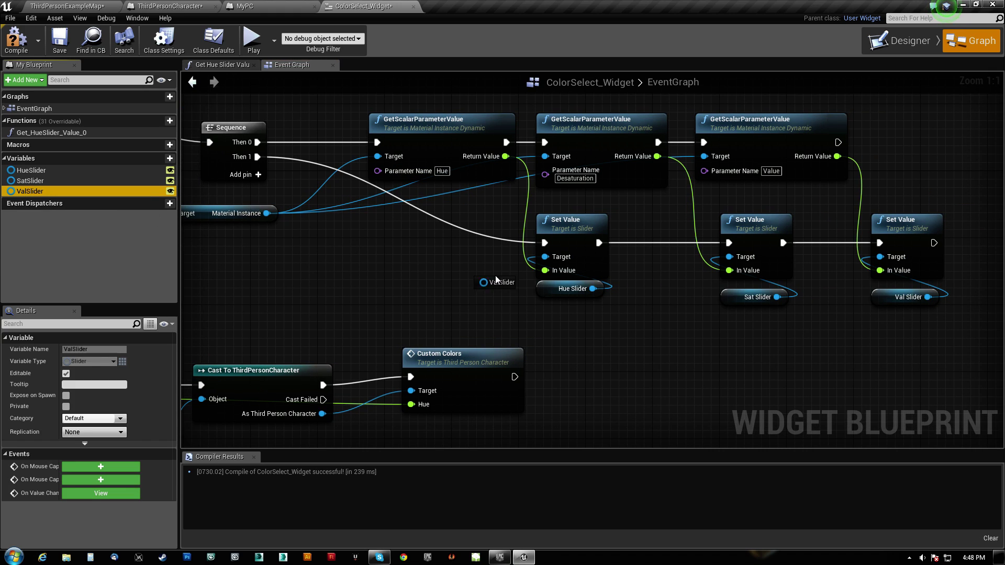
drag(124, 214, 529, 331)
ctrl+drag(590, 370, 588, 368)
right_drag(642, 325, 495, 265)
Step: Add a Set Value node from the new Val Slider getter, and delete both demonstration nodes
drag(496, 314, 553, 293)
text(set a)
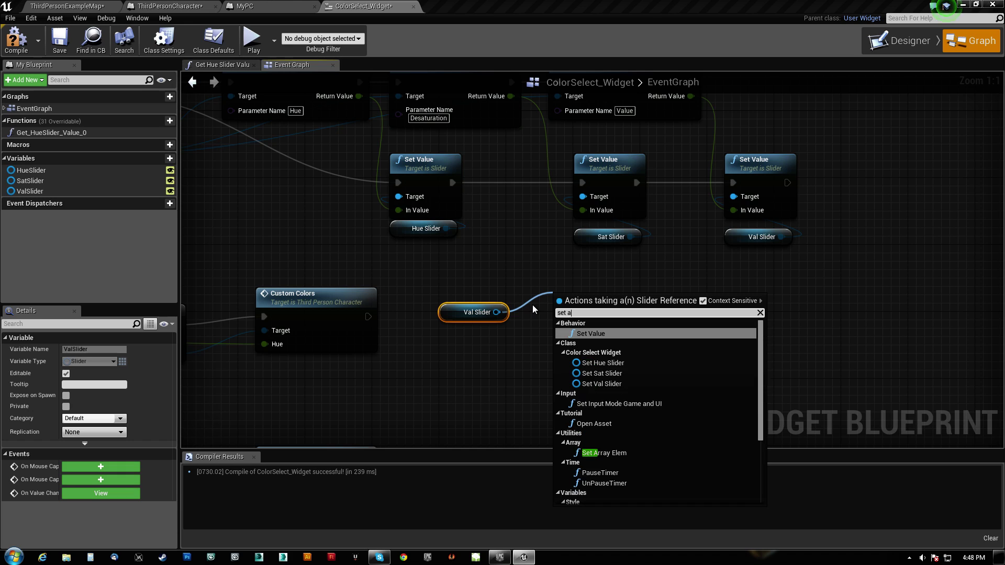
key(BackSpace)
text(valu)
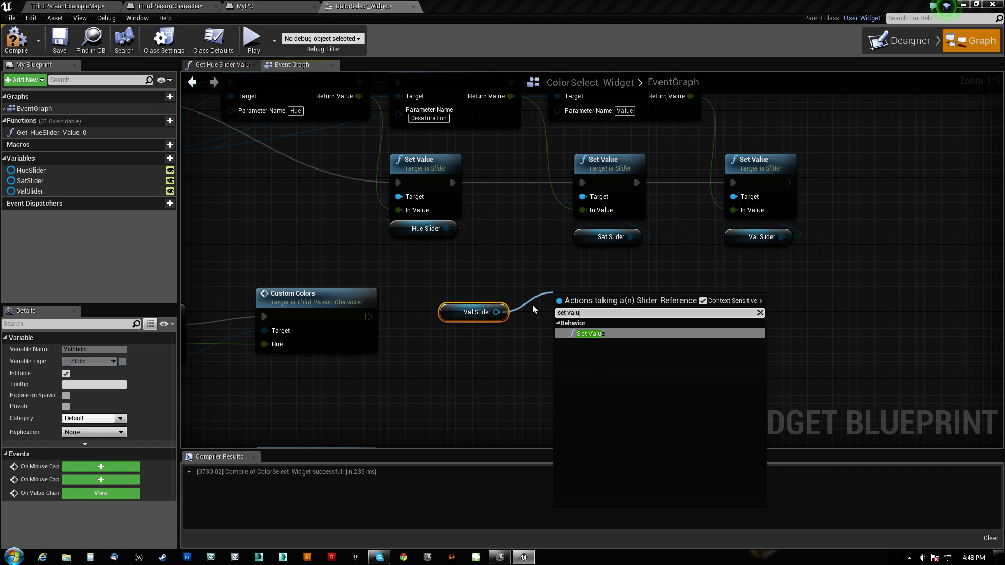
click(584, 337)
drag(580, 305, 550, 330)
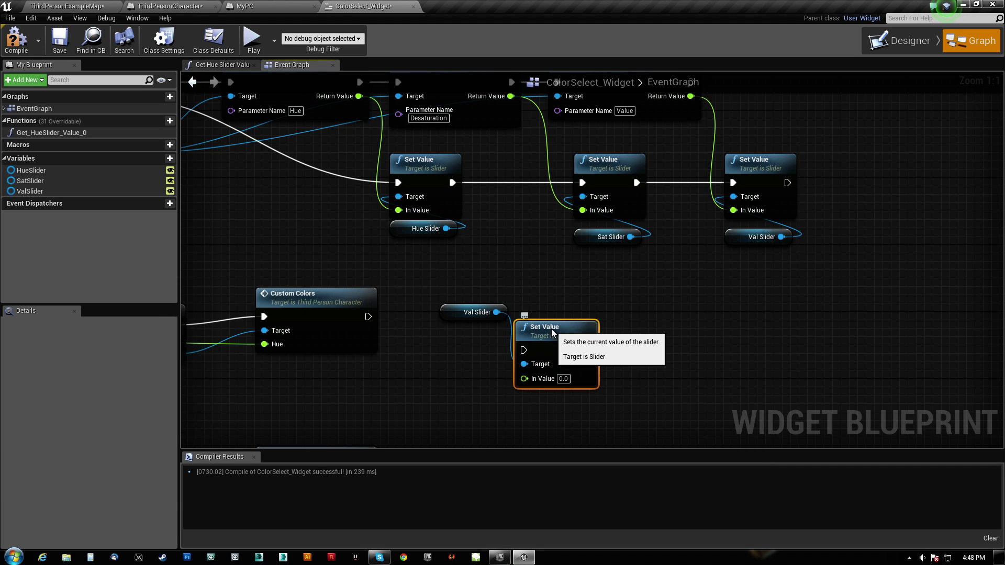
drag(448, 395, 584, 294)
key(Delete)
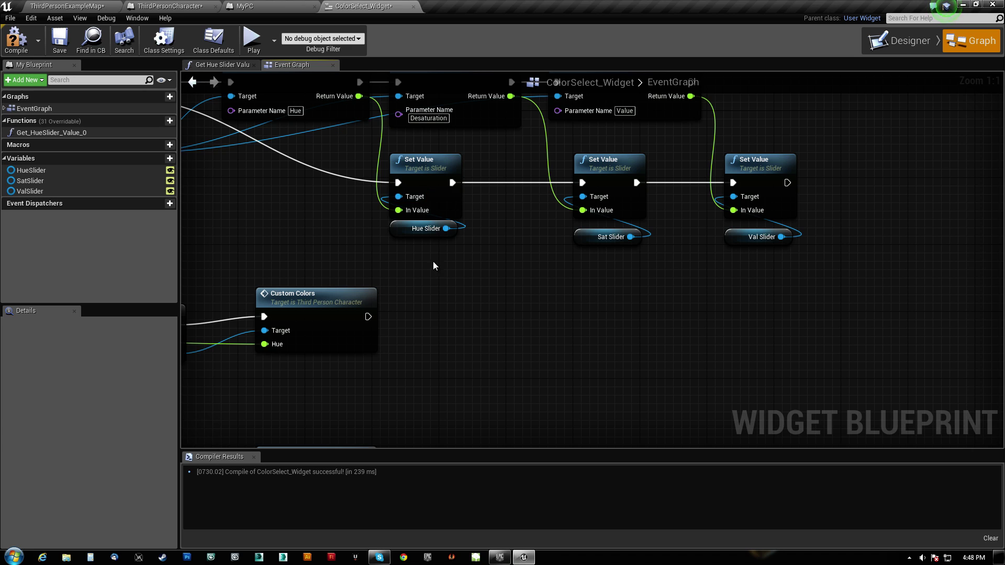
Step: Examine the Hue Slider's Set Value node and the GetScalarParameterValue nodes for Hue, Desaturation and Value by selecting them
right_drag(434, 263, 488, 284)
drag(561, 189, 560, 190)
right_drag(306, 230, 426, 280)
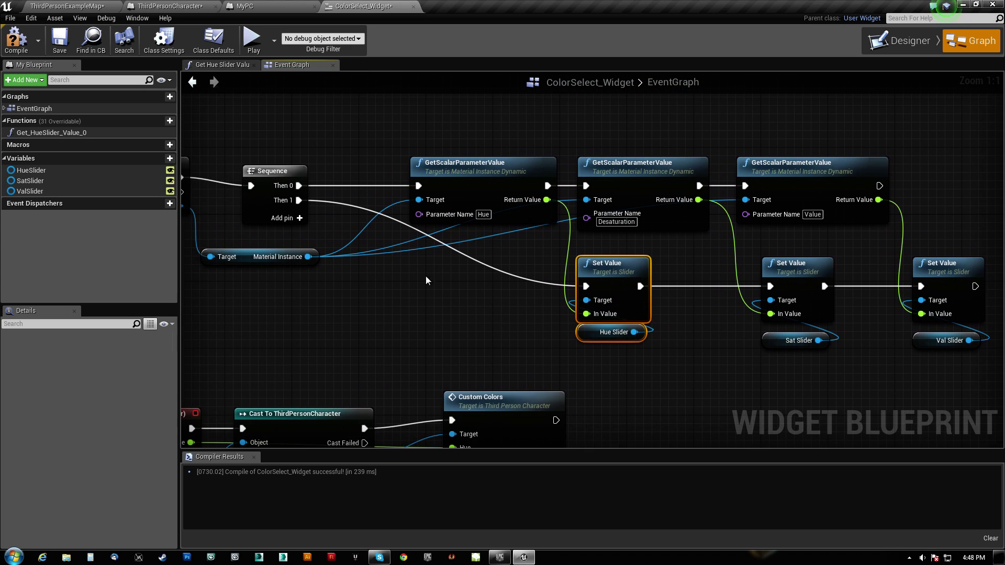
drag(459, 142, 822, 238)
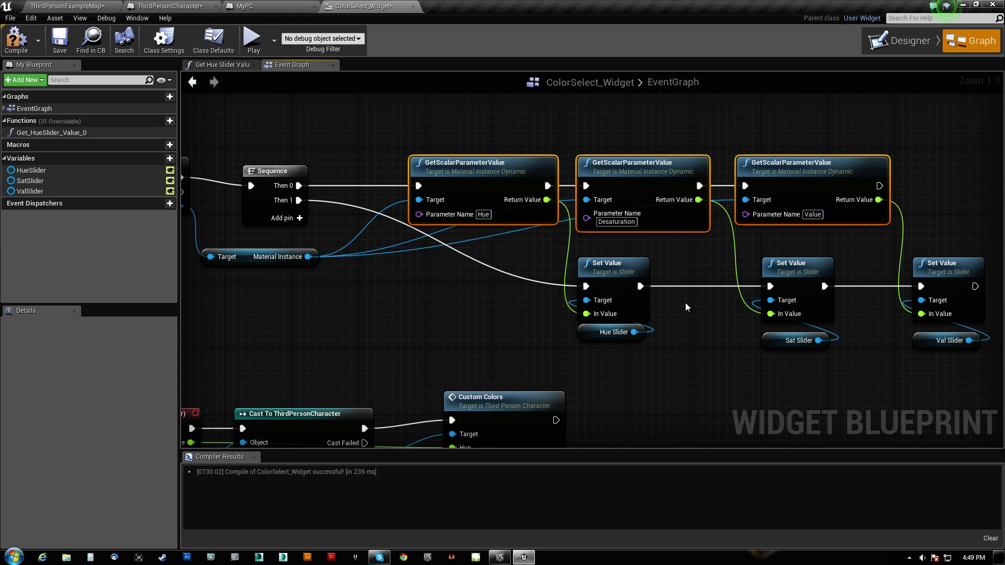
right_drag(585, 227, 403, 173)
drag(424, 316, 498, 228)
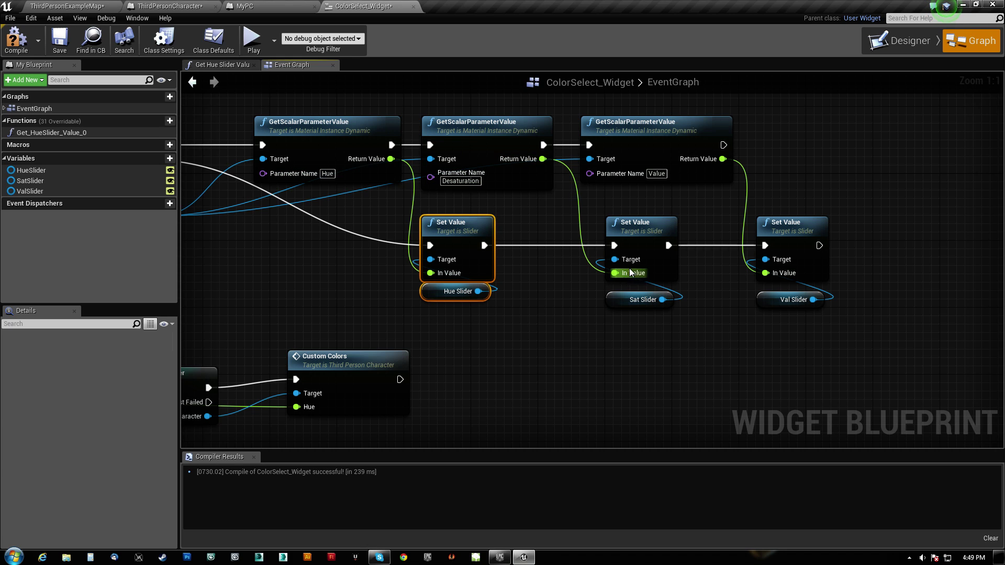
Step: Move the Sat Slider and Val Slider getters up directly beneath their Set Value nodes
click(635, 235)
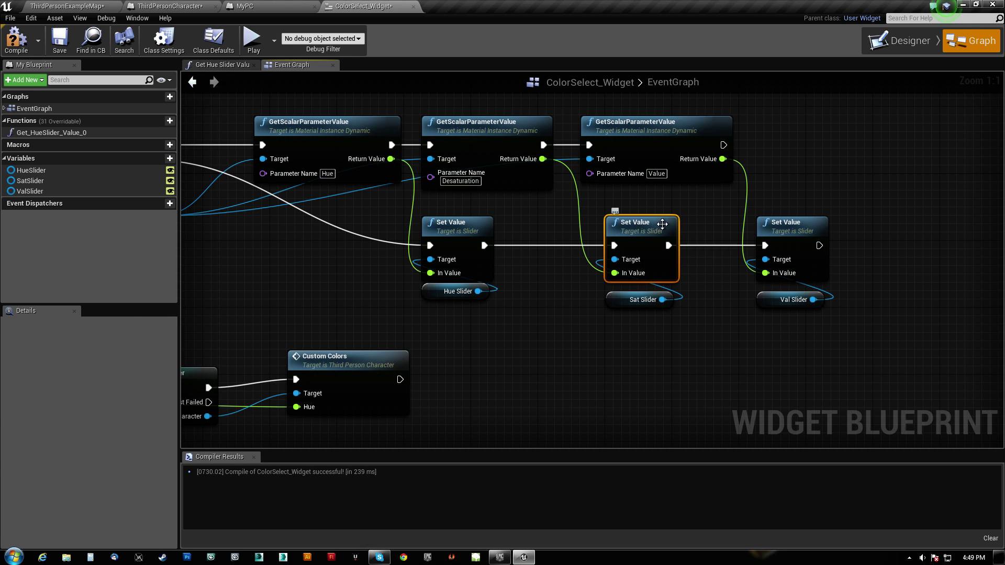
click(634, 296)
right_drag(618, 301, 478, 311)
click(626, 312)
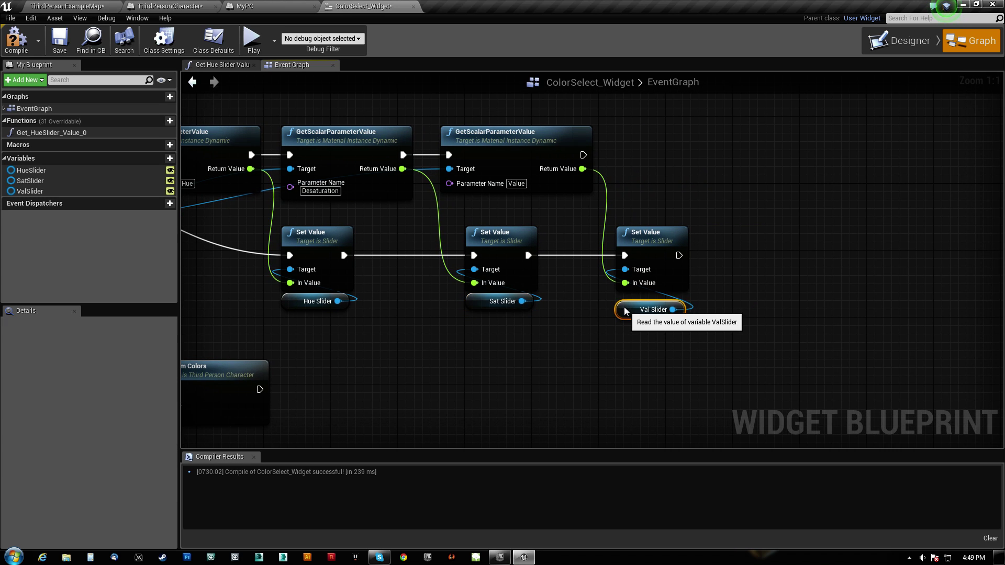
scroll(487, 316, down, 3)
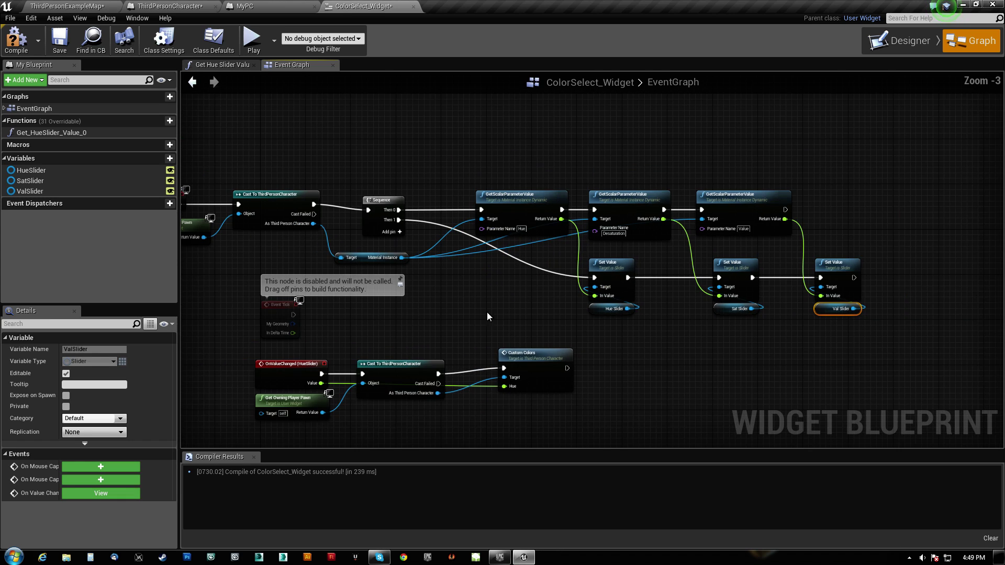
right_drag(419, 305, 544, 299)
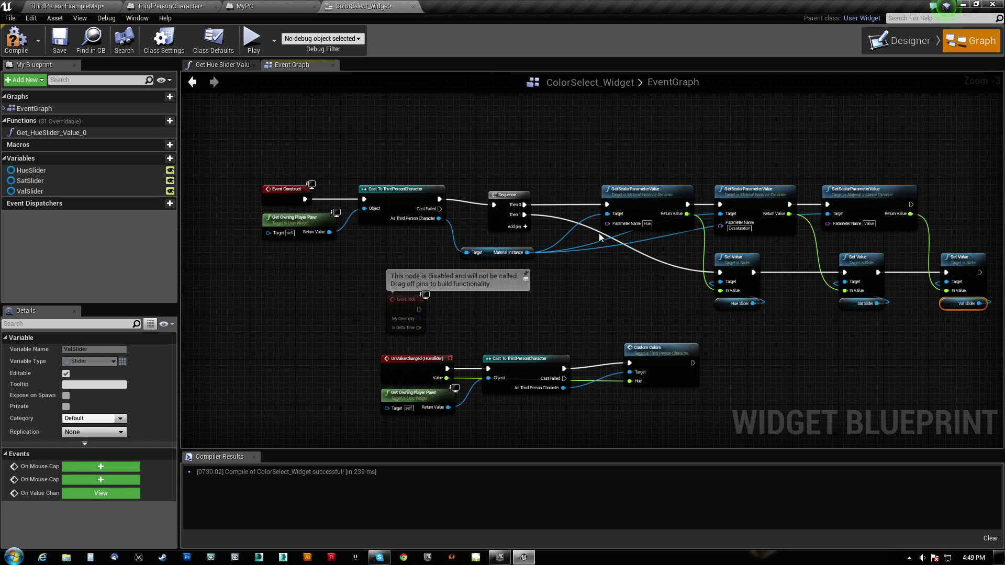
right_drag(613, 312, 449, 331)
scroll(449, 331, up, 2)
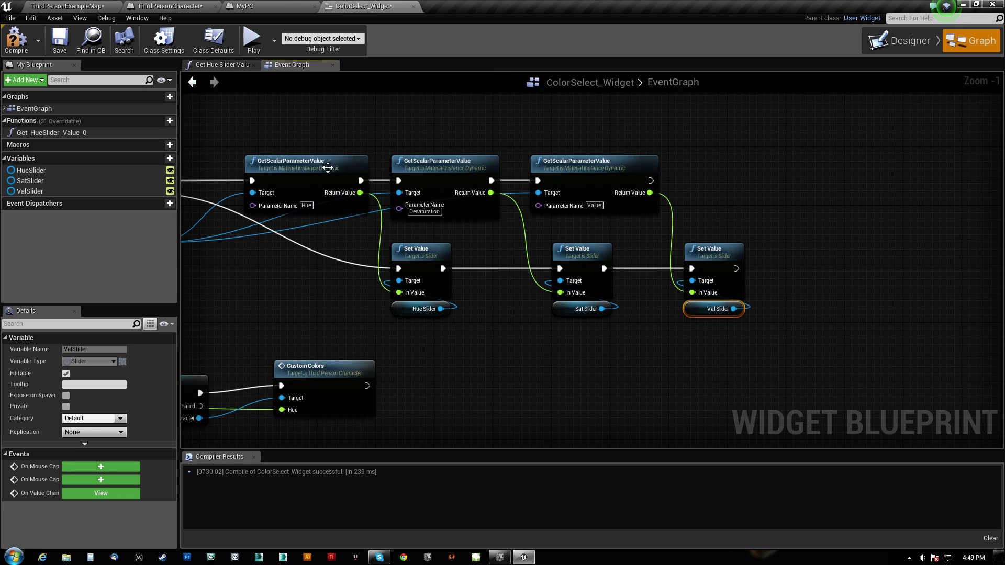
Step: Save ThirdPersonExampleMap and the edited blueprints, and start playing the map
click(83, 7)
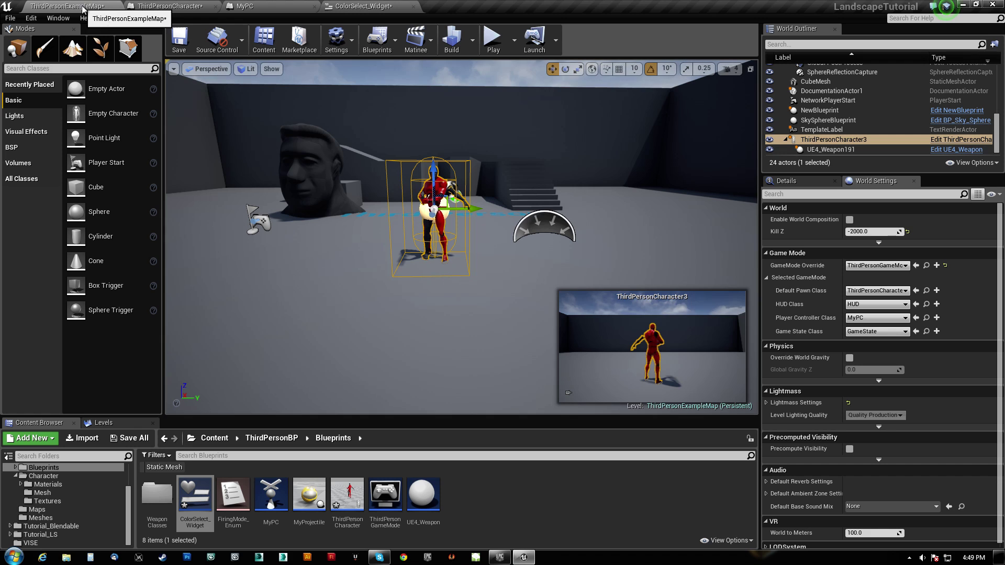
key(ctrl+s)
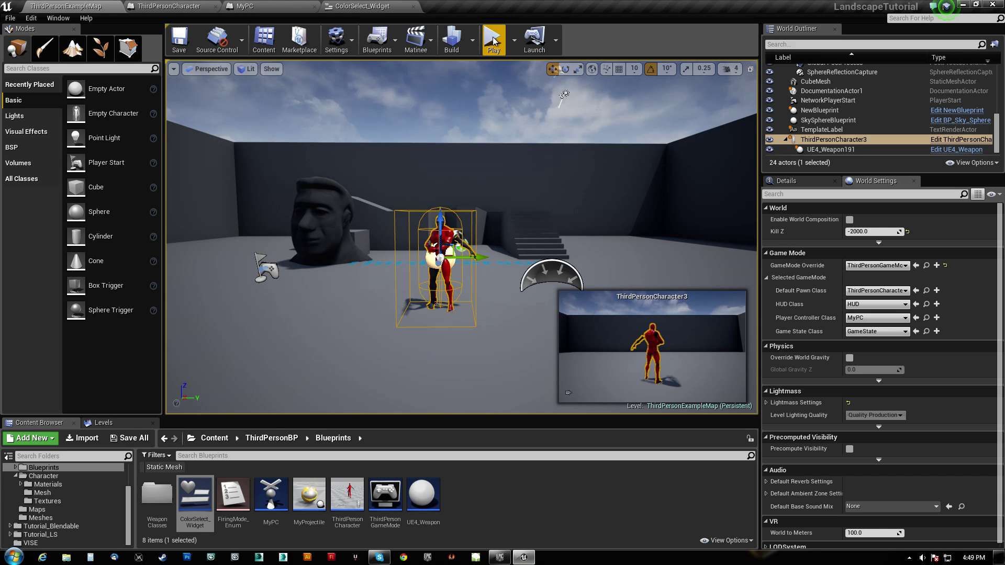
click(494, 41)
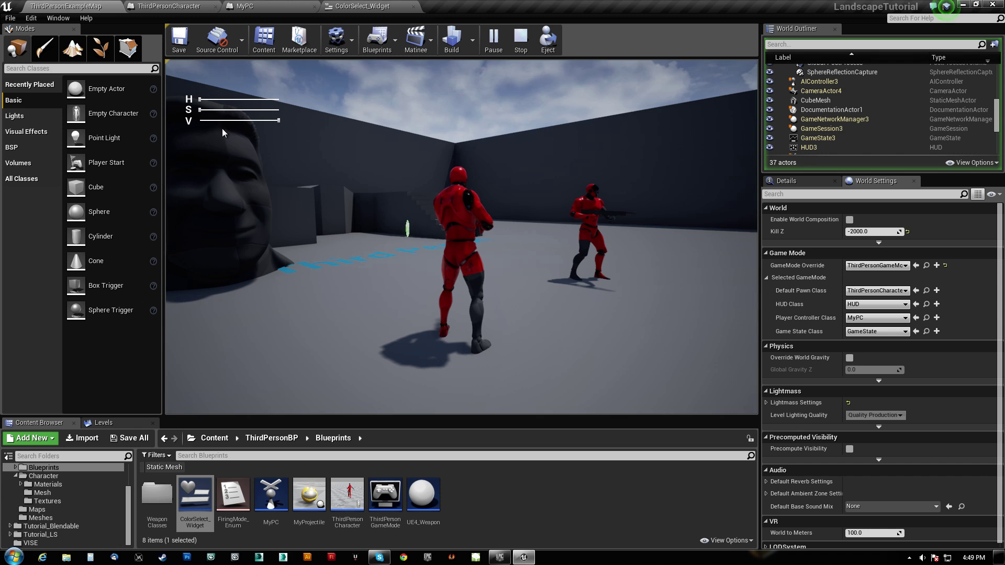
Step: Recolour the character teal with the H slider, hide and reopen the sliders, and recolour it bright green
drag(200, 99, 233, 99)
key(c)
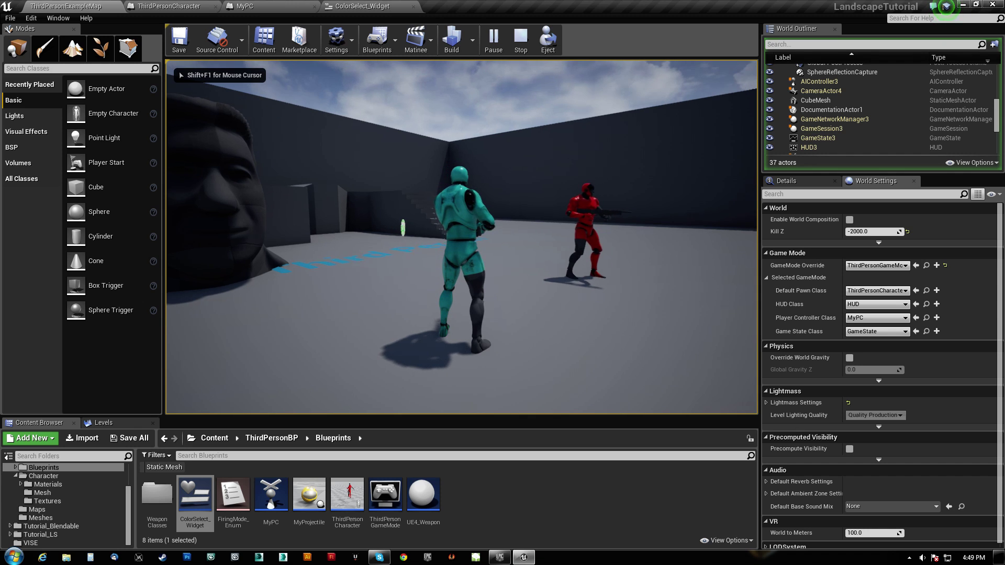
key(c)
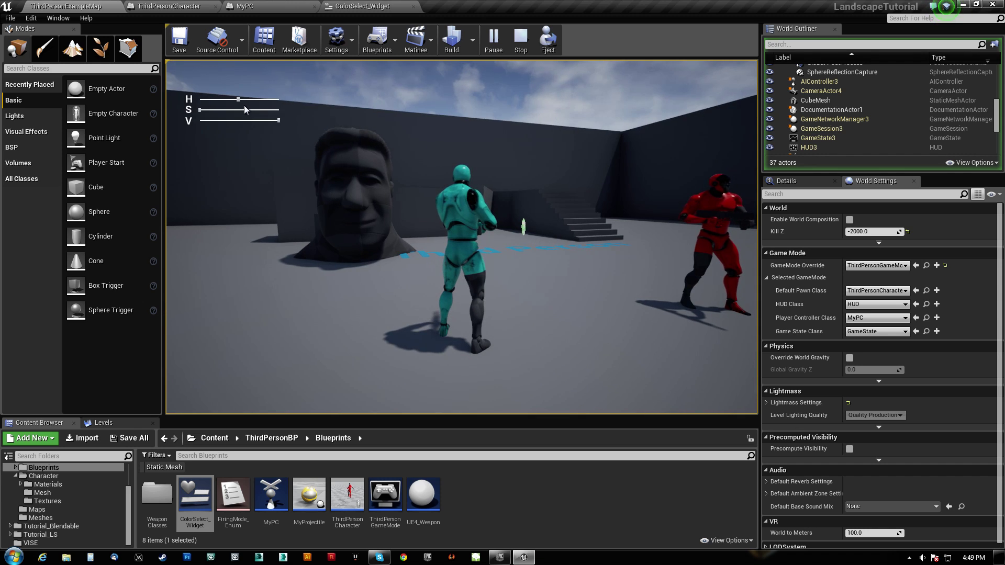
key(c)
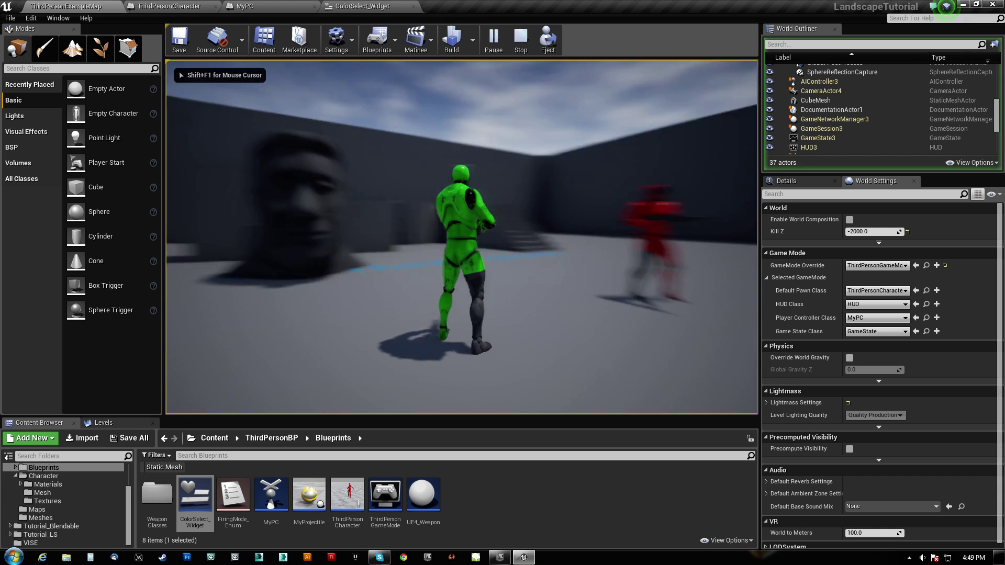
Step: Toggle the colour sliders on and off several times to test that the H slider keeps the character's hue, leaving them shown
key(c)
key(c)
key(c)
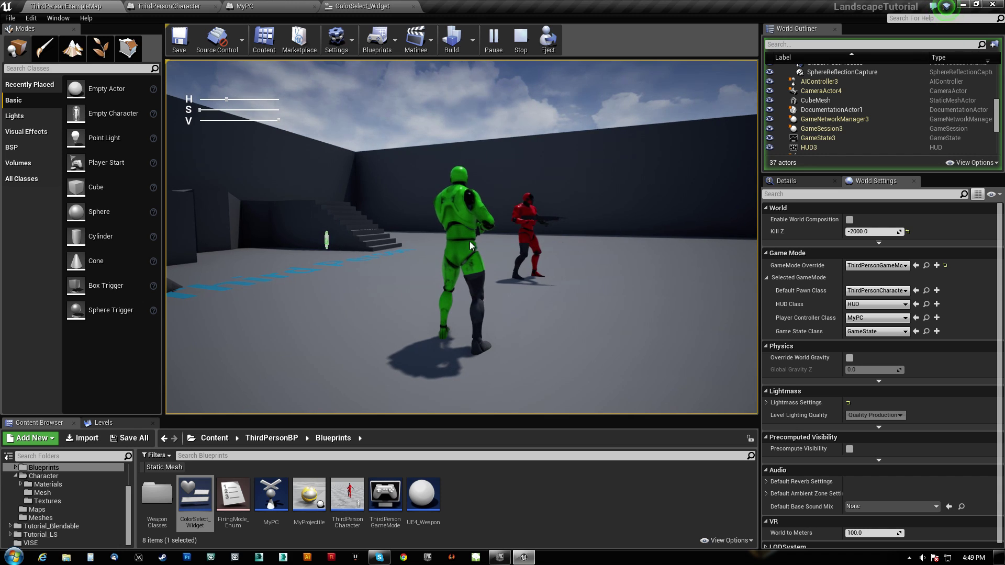
key(c)
key(c)
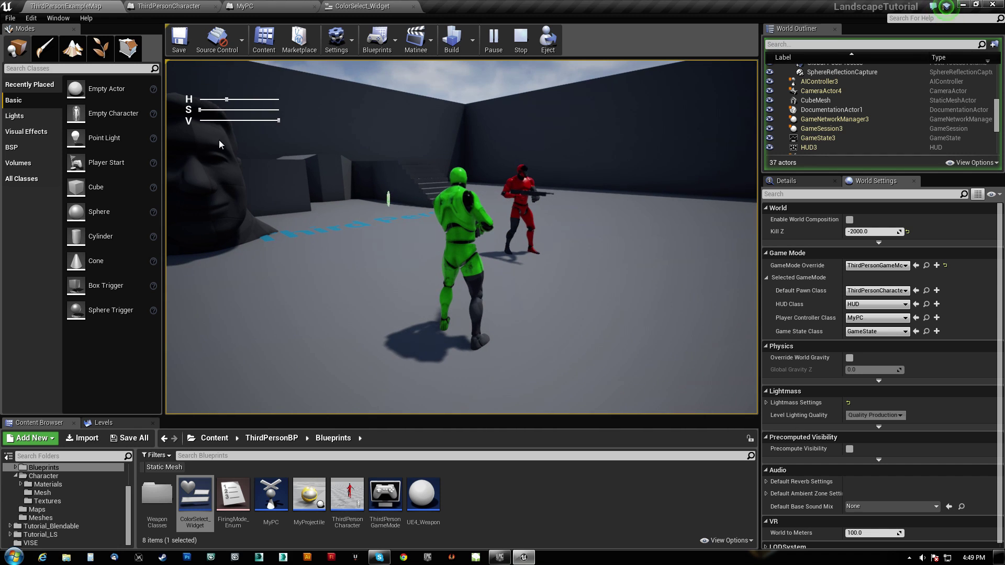
Step: Move the H slider to about its middle to turn the character teal, and test hiding and reopening the sliders, leaving them hidden
drag(227, 101, 240, 101)
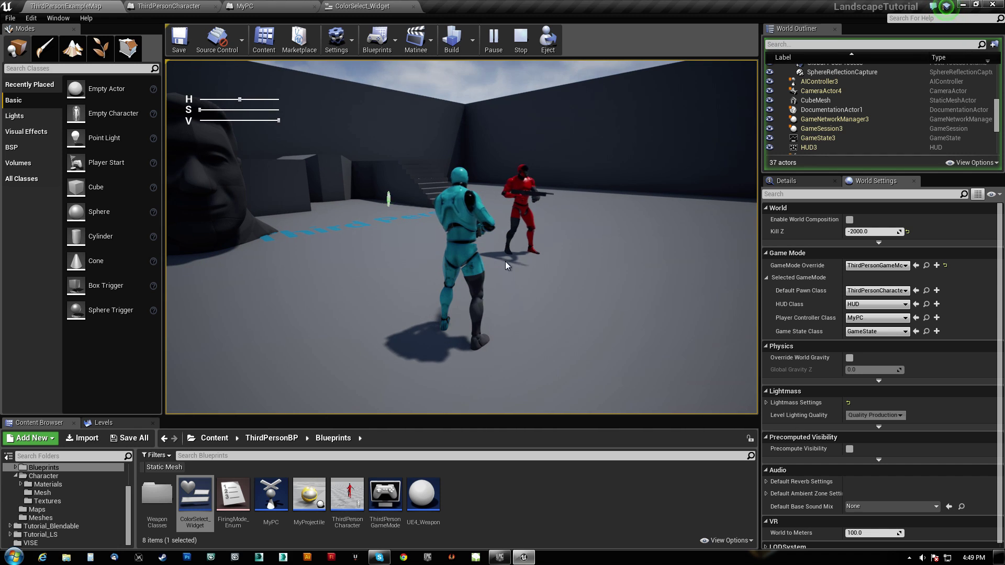
click(453, 268)
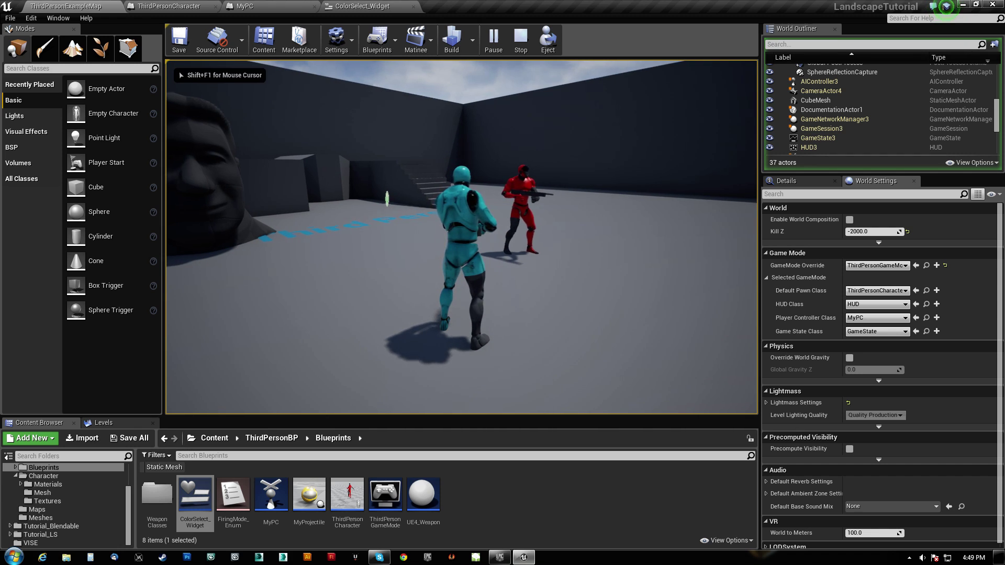
key(c)
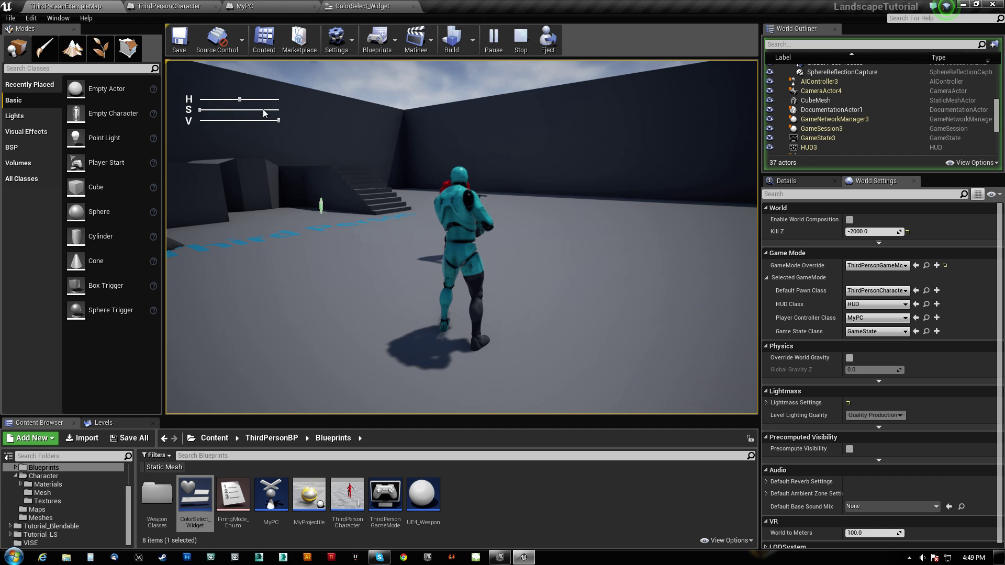
key(c)
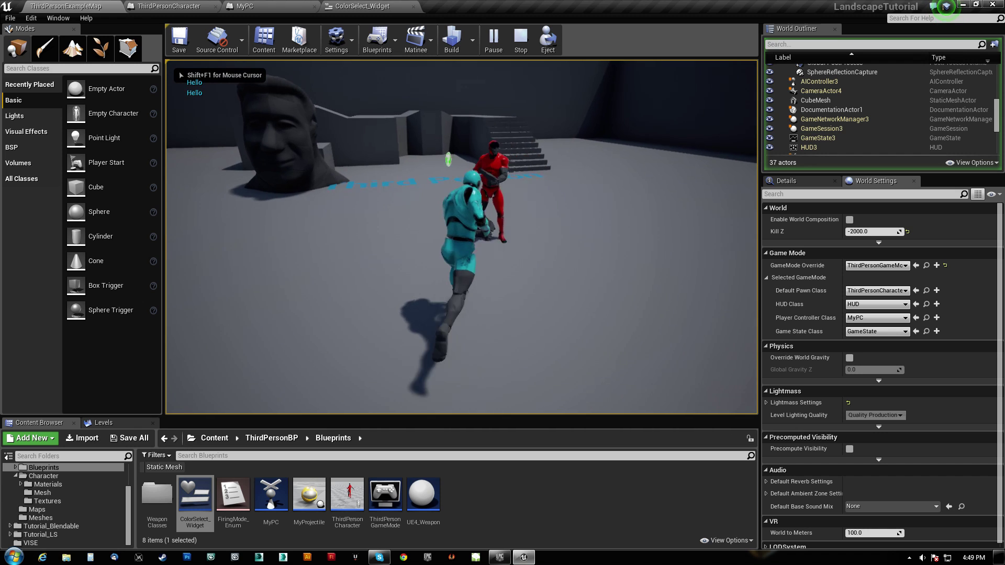
Step: Stop playing the map and review the slider value-changed events in ColorSelect_Widget's event graph
key(Escape)
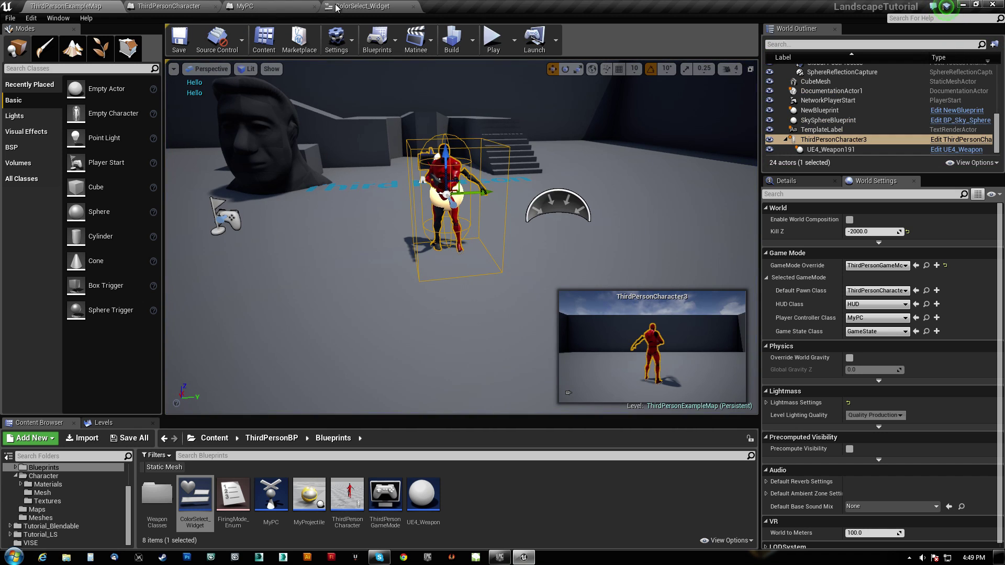
click(361, 6)
scroll(533, 231, down, 4)
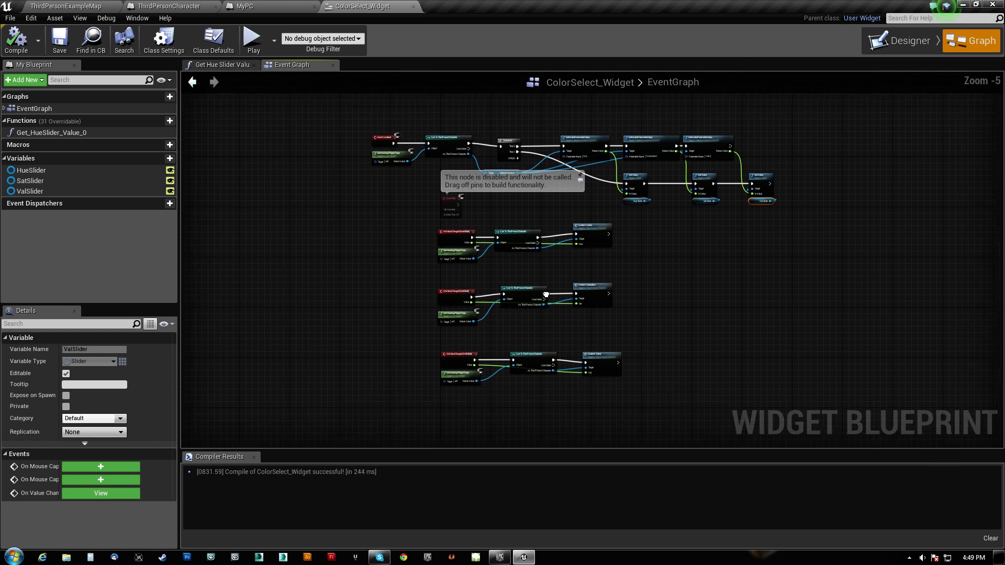
right_drag(453, 318, 493, 284)
scroll(466, 297, up, 3)
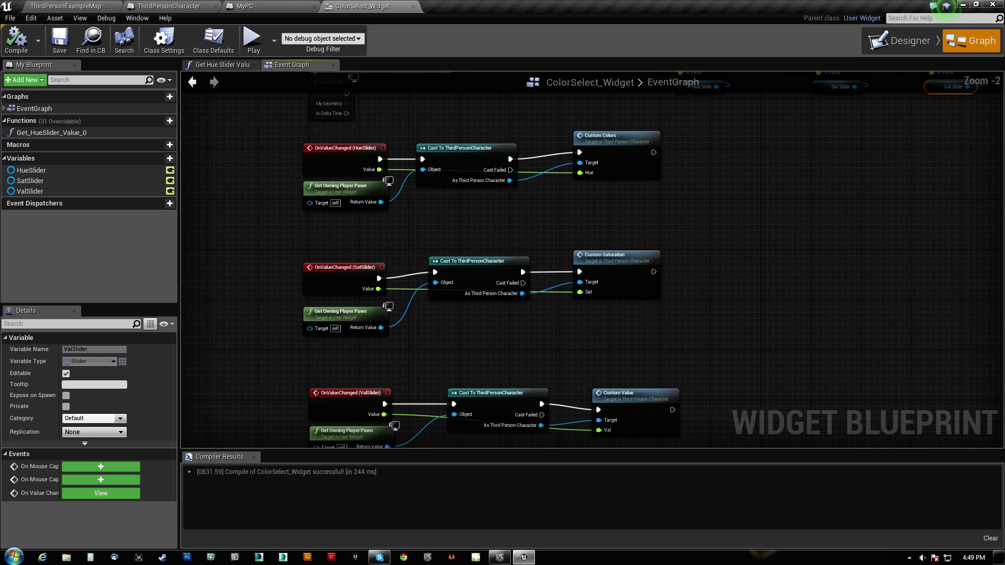
right_drag(419, 130, 555, 355)
Step: Examine the InputAction OpenColorMenu event and its Toggle Color Menu call in MyPC's event graph
click(284, 9)
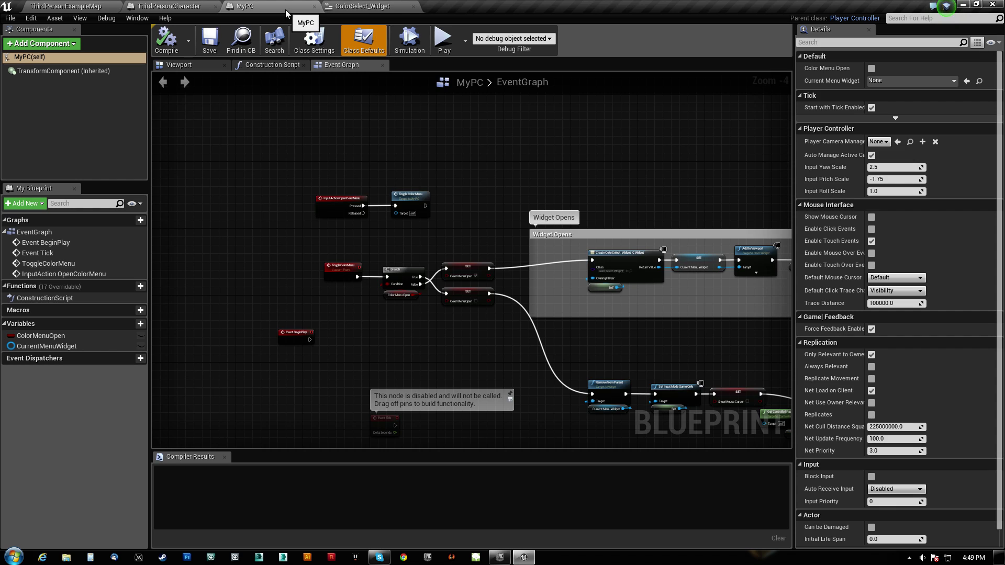
right_drag(392, 233, 482, 287)
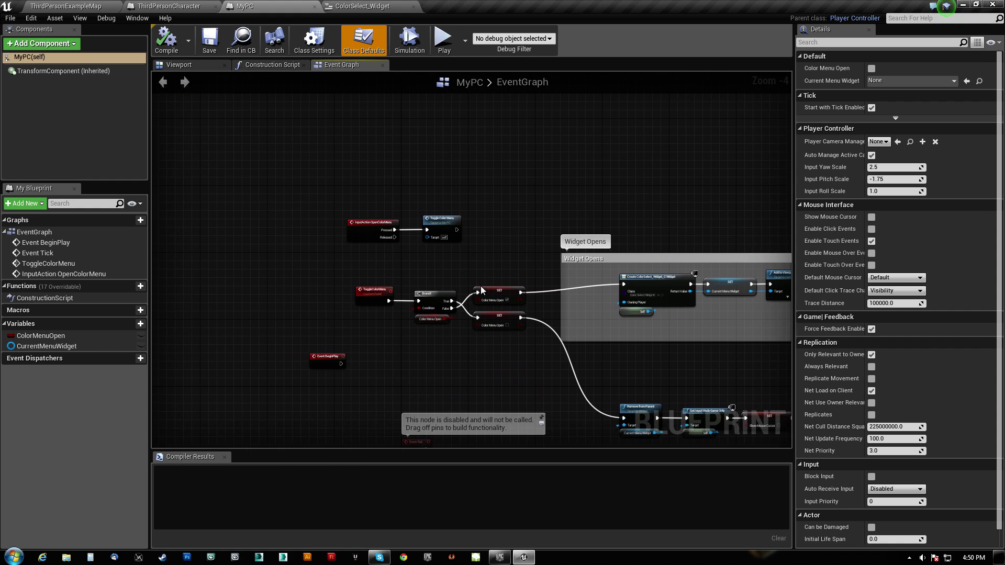
scroll(381, 242, up, 4)
right_drag(421, 276, 383, 290)
drag(265, 279, 607, 154)
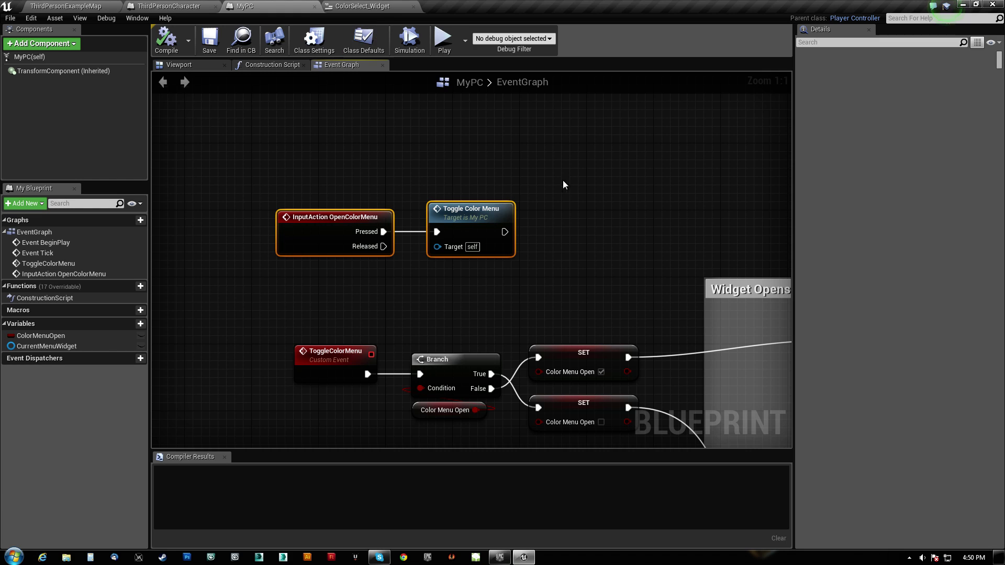
Step: Review the OpenColorMenu action mapping and the axis mappings in the project's Input settings, and close the settings
click(73, 5)
click(31, 18)
click(55, 165)
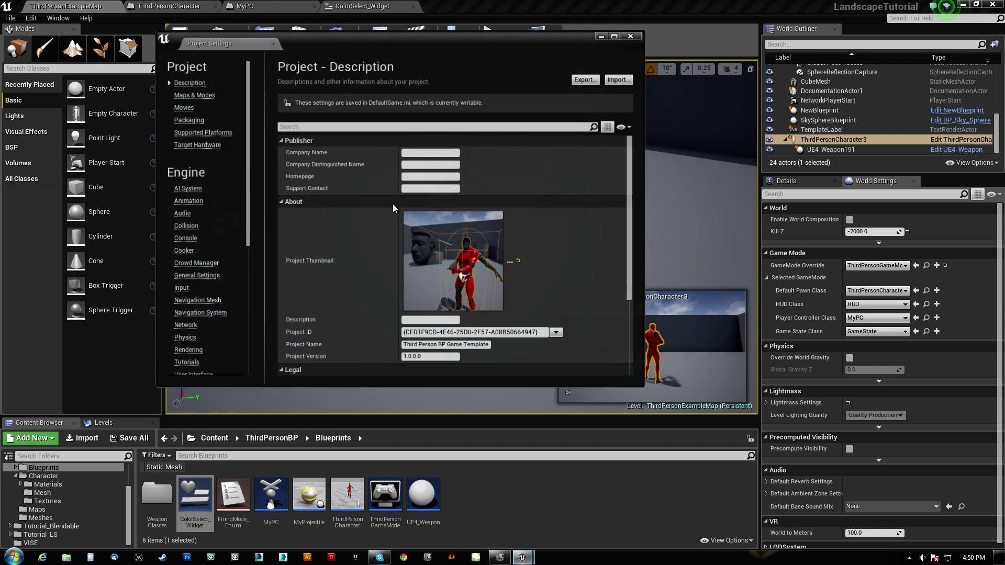
click(179, 289)
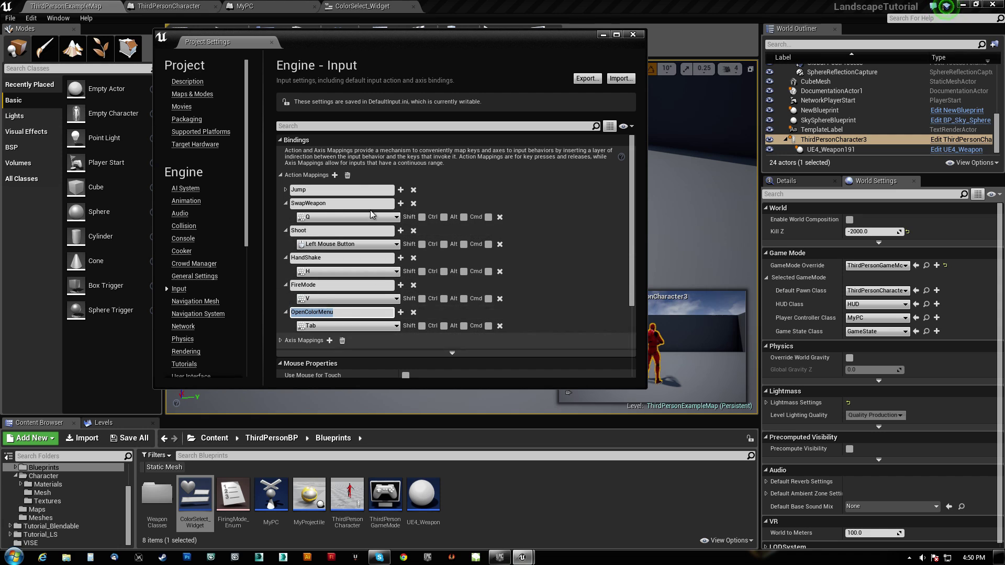
scroll(300, 338, down, 1)
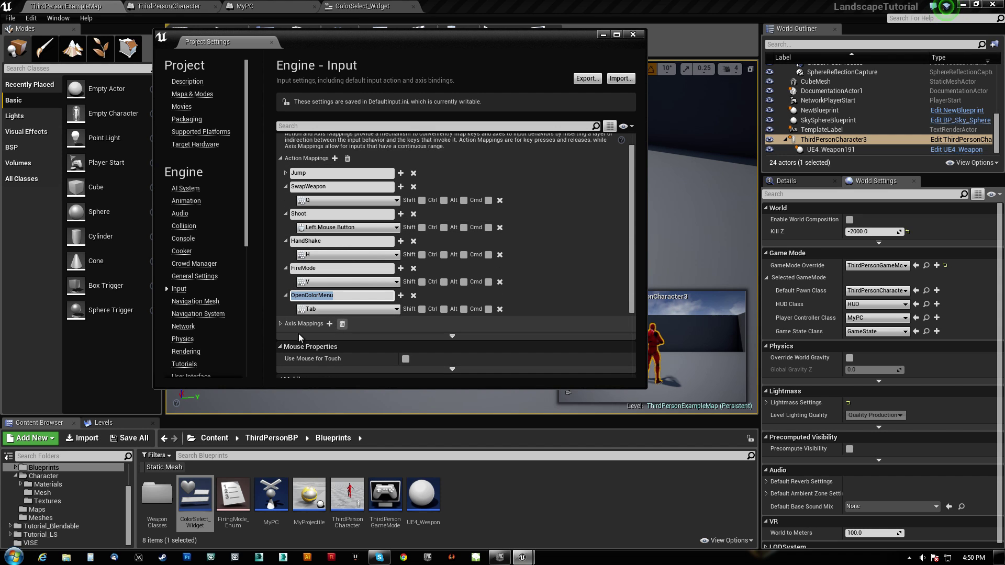
click(279, 324)
scroll(296, 351, down, 3)
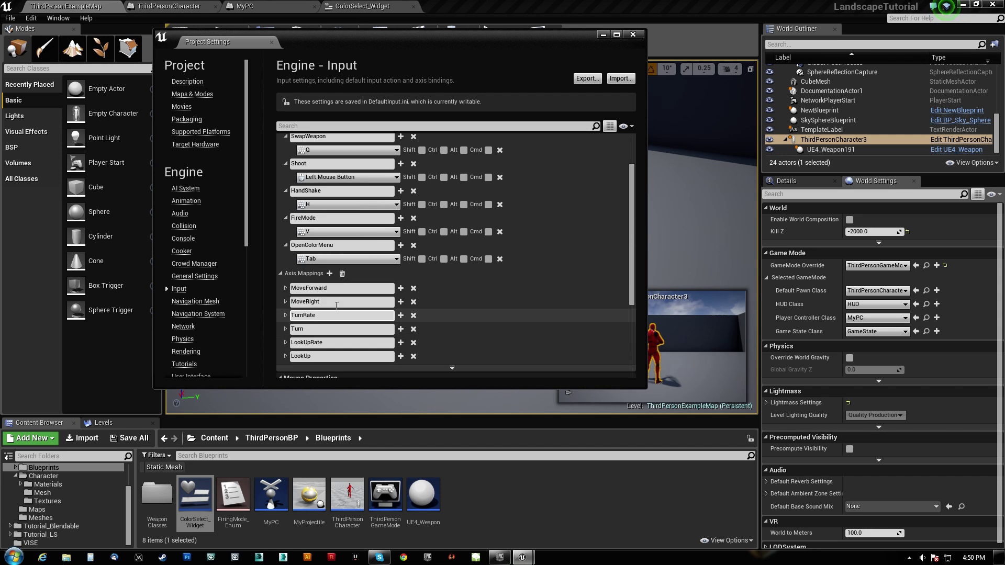
scroll(367, 185, up, 4)
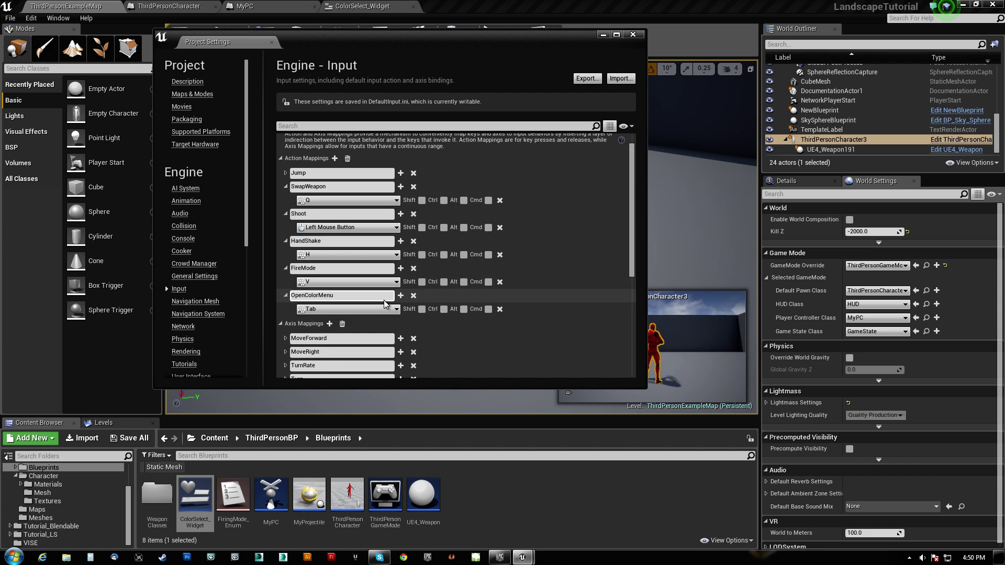
click(633, 34)
right_drag(544, 216, 581, 200)
key(w)
key(w)
key(s)
key(w)
key(a)
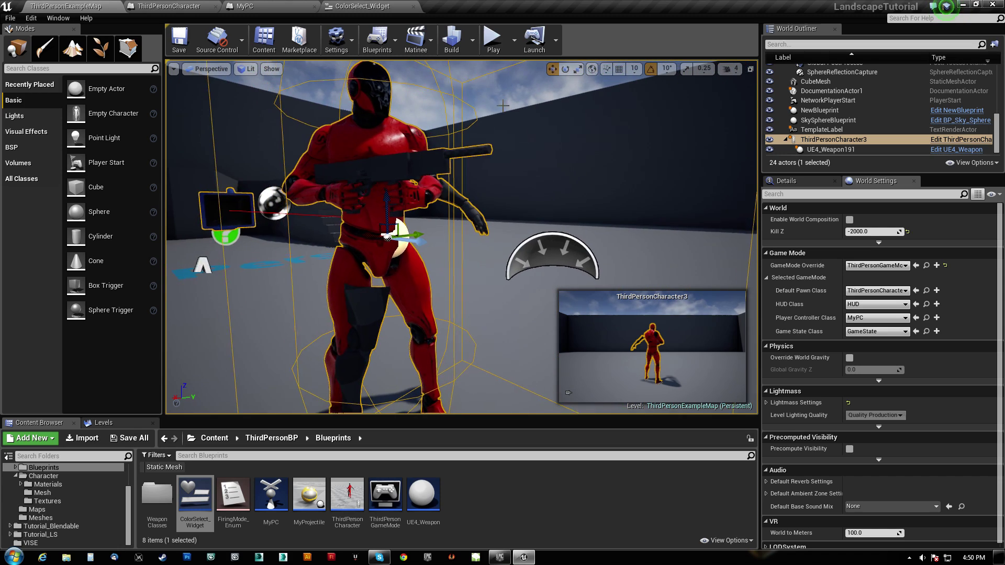
Step: Move the InputAction OpenColorMenu and Toggle Color Menu nodes together slightly higher in MyPC's event graph
click(280, 9)
drag(253, 293, 521, 183)
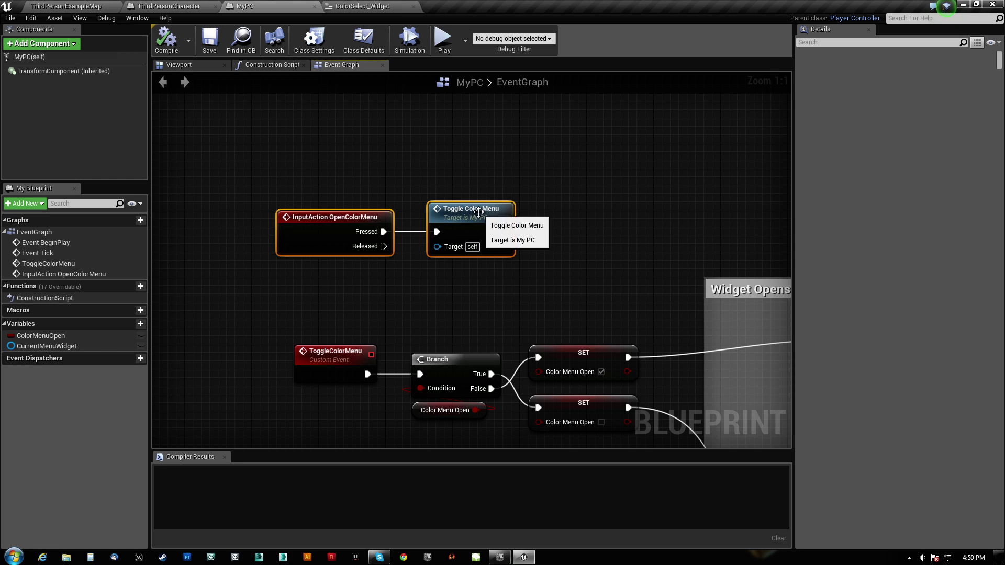
drag(475, 207, 472, 185)
Step: Examine the ToggleColorMenu event, its Branch and SET nodes, and the details of the ColorMenuOpen variable
right_drag(482, 294, 449, 176)
click(314, 238)
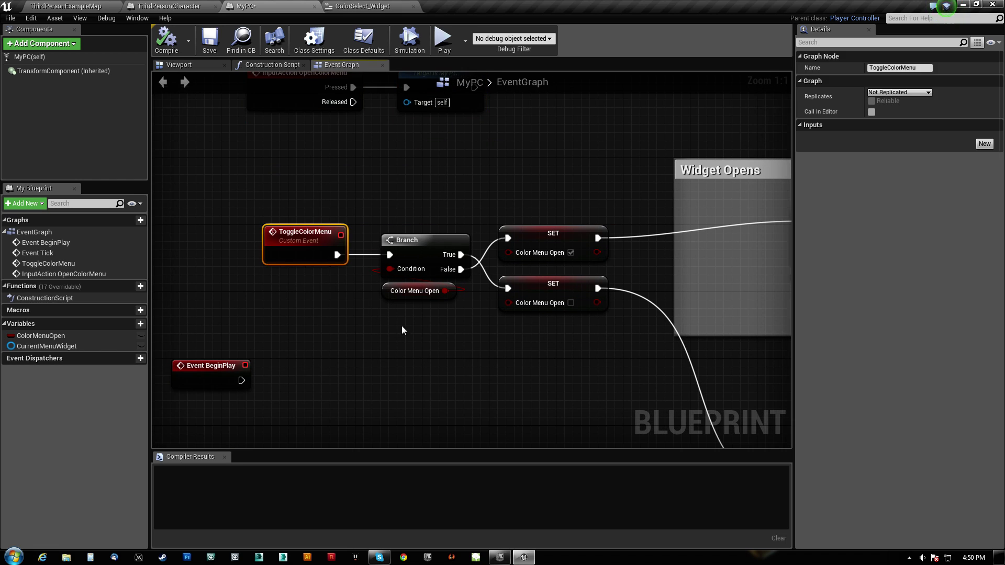
right_drag(401, 326, 294, 353)
click(291, 294)
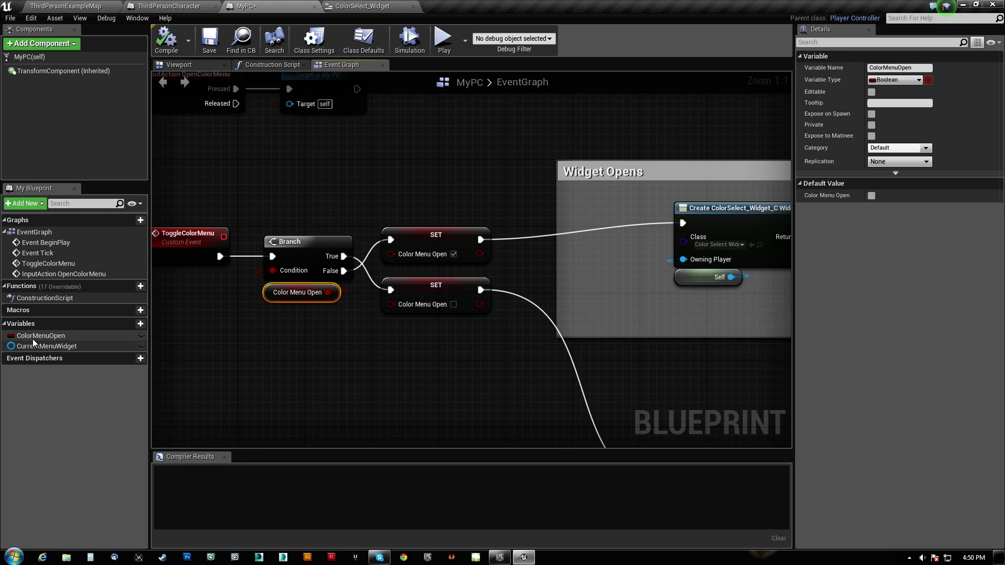
click(37, 338)
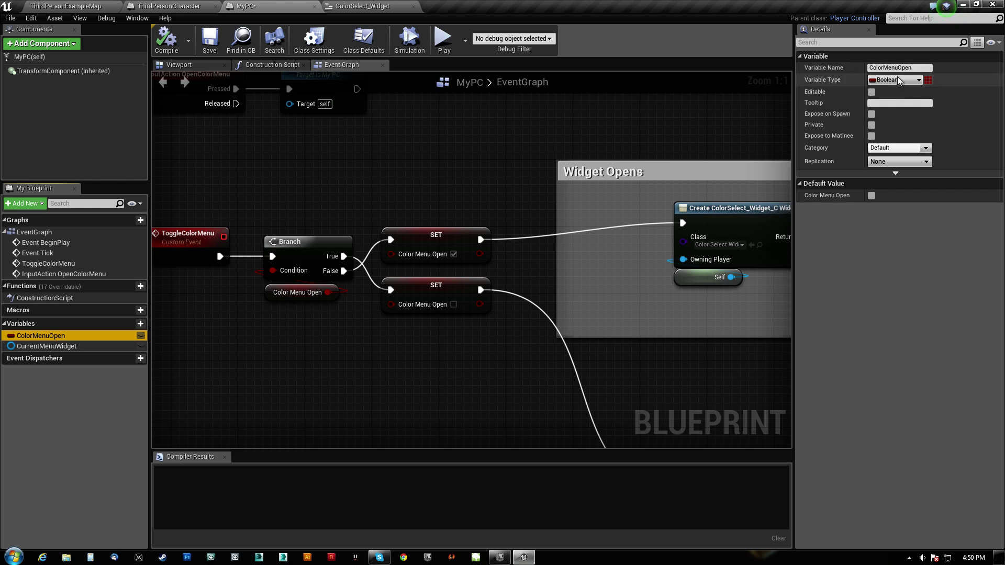
right_drag(362, 332, 392, 355)
drag(343, 363, 475, 211)
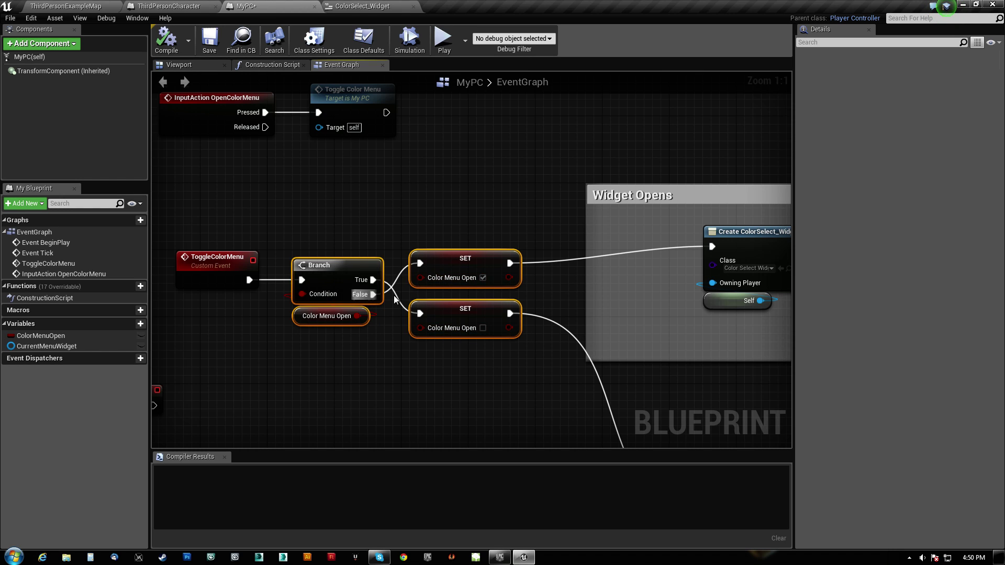
drag(499, 366, 502, 363)
Step: Inspect the Create ColorSelect_Widget node and its Self reference in the Widget Opens group
right_drag(632, 289, 355, 261)
right_drag(243, 235, 408, 183)
mouse_move(493, 184)
right_down()
mouse_move(462, 175)
mouse_move(478, 171)
right_up()
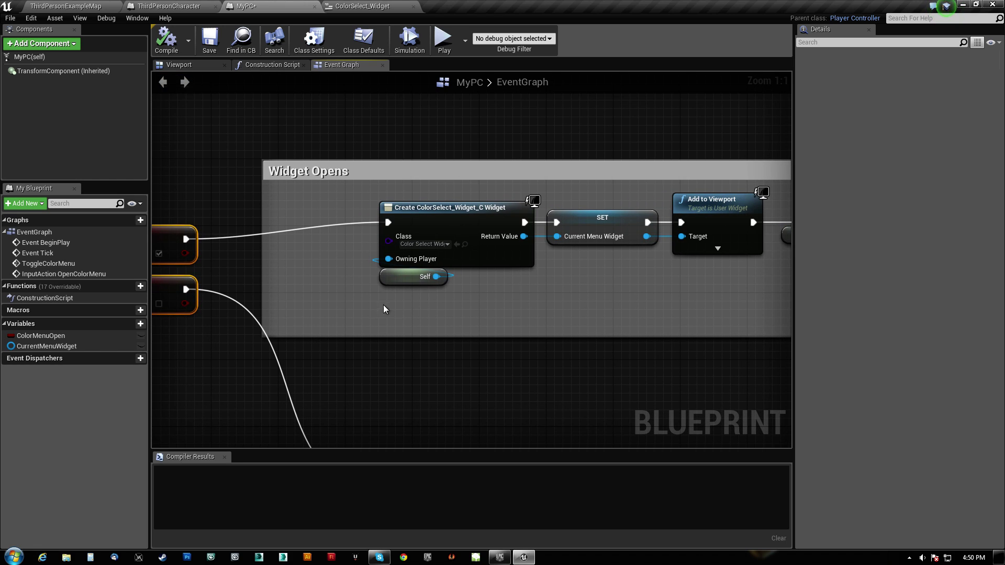
drag(348, 309, 484, 195)
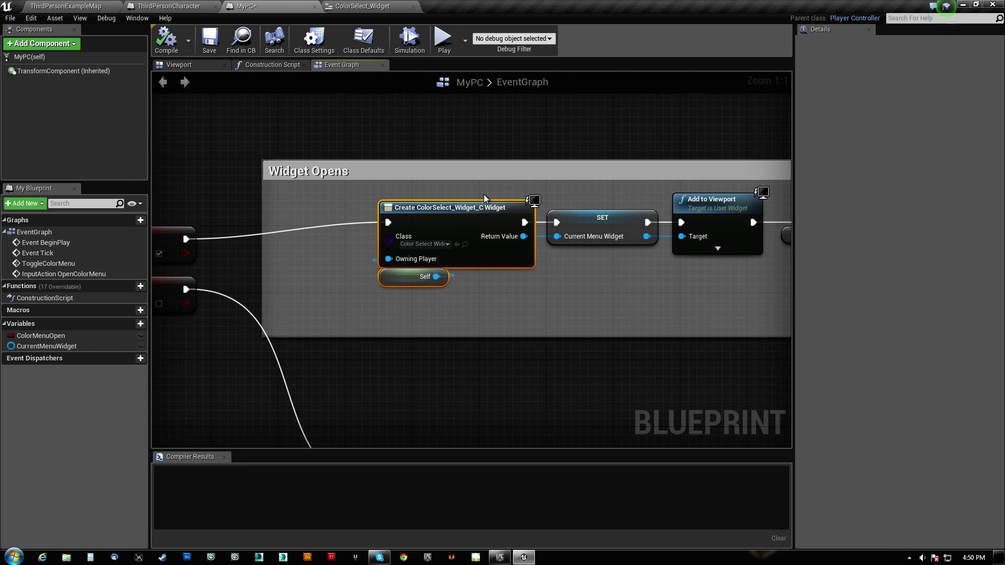
Step: Try out a Create Widget node with the ColorSelect_Widget class above the Widget Opens group, and delete it
right_drag(477, 175, 483, 256)
right_click(457, 197)
text(creat)
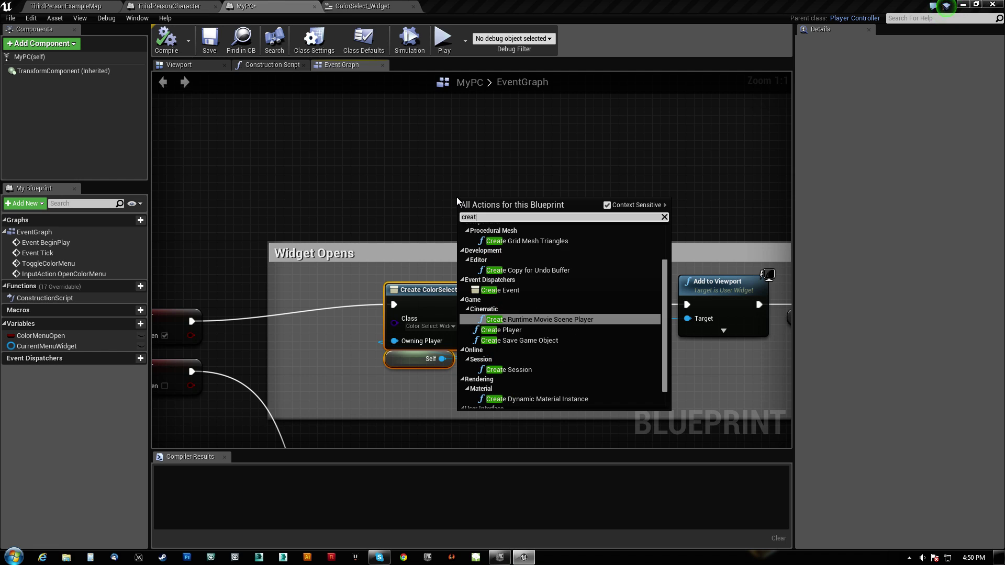
text(e widget)
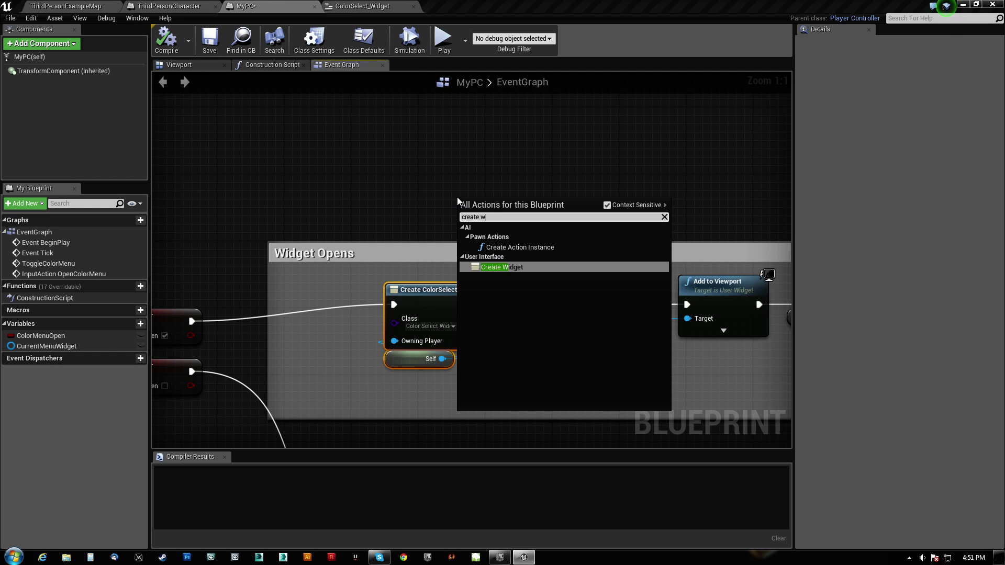
click(504, 262)
drag(509, 204, 501, 137)
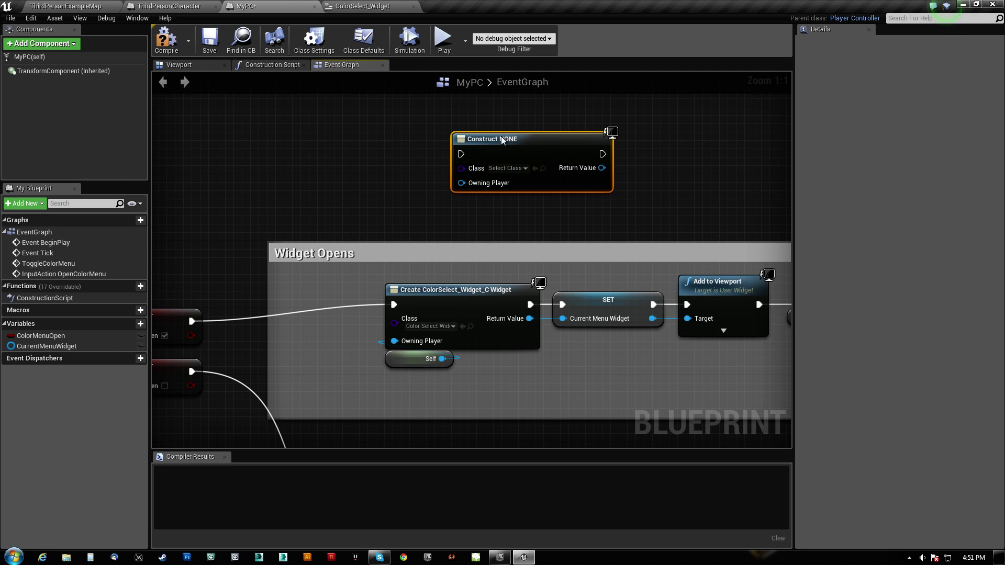
click(522, 169)
click(533, 200)
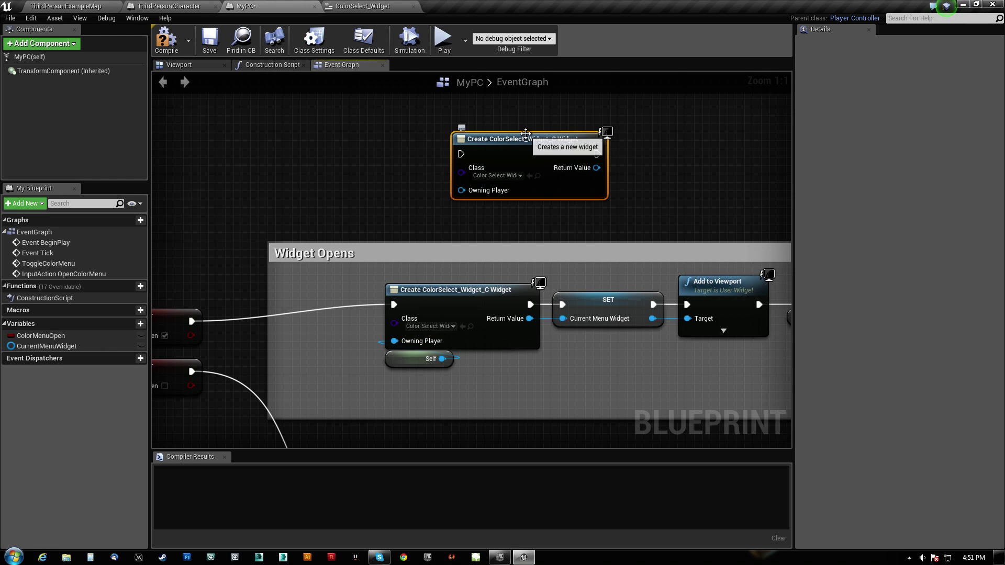
key(Delete)
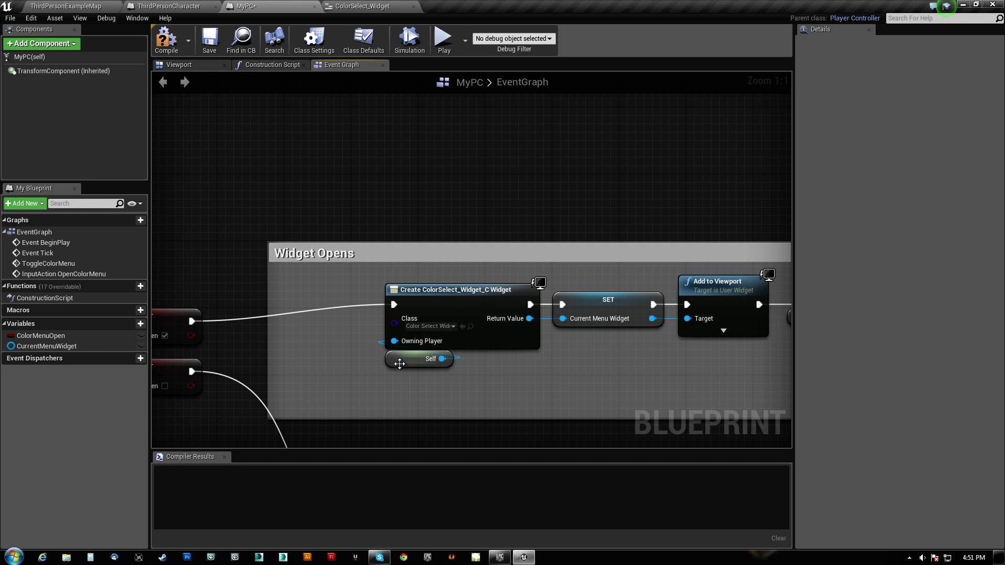
Step: Nudge the Self node down below Create ColorSelect_Widget, and check the Event Construct nodes in ColorSelect_Widget's graph before returning to MyPC
drag(400, 364, 399, 371)
click(385, 6)
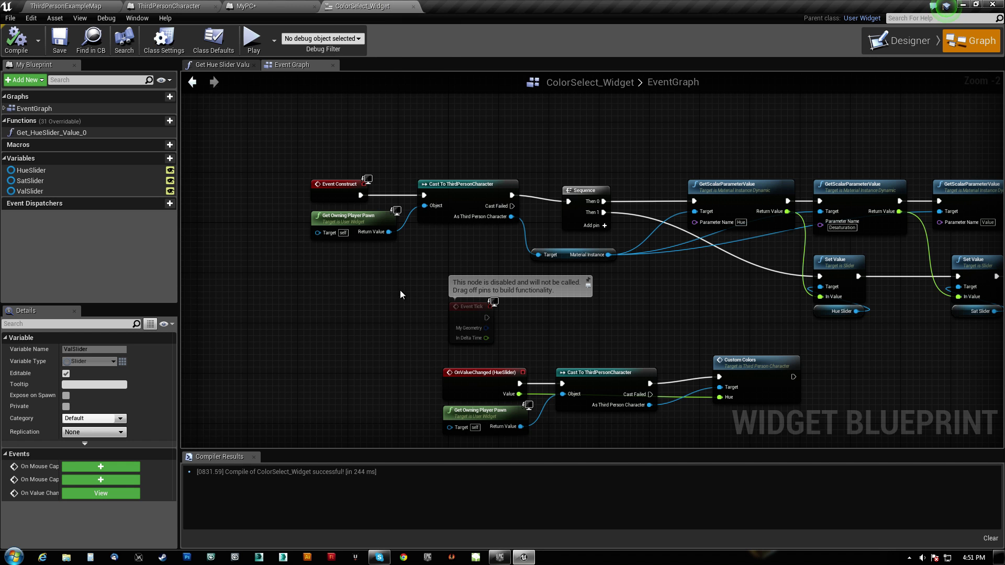
scroll(282, 199, up, 2)
right_drag(276, 296, 388, 289)
click(276, 6)
right_drag(479, 358, 442, 335)
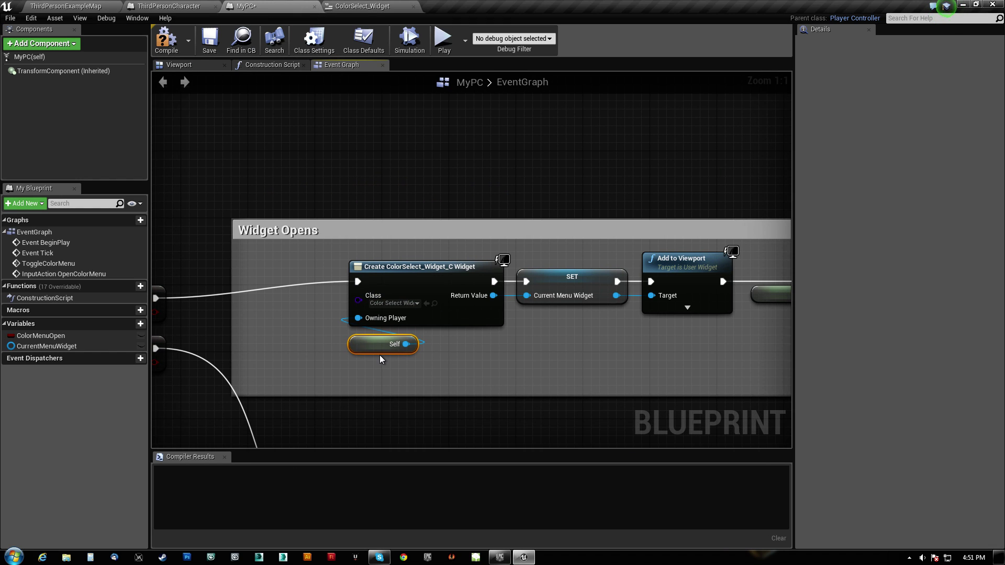
Step: Examine the SET Current Menu Widget and Add to Viewport nodes, nudging the Self node back up beneath Create ColorSelect_Widget
right_drag(534, 353, 400, 361)
click(445, 279)
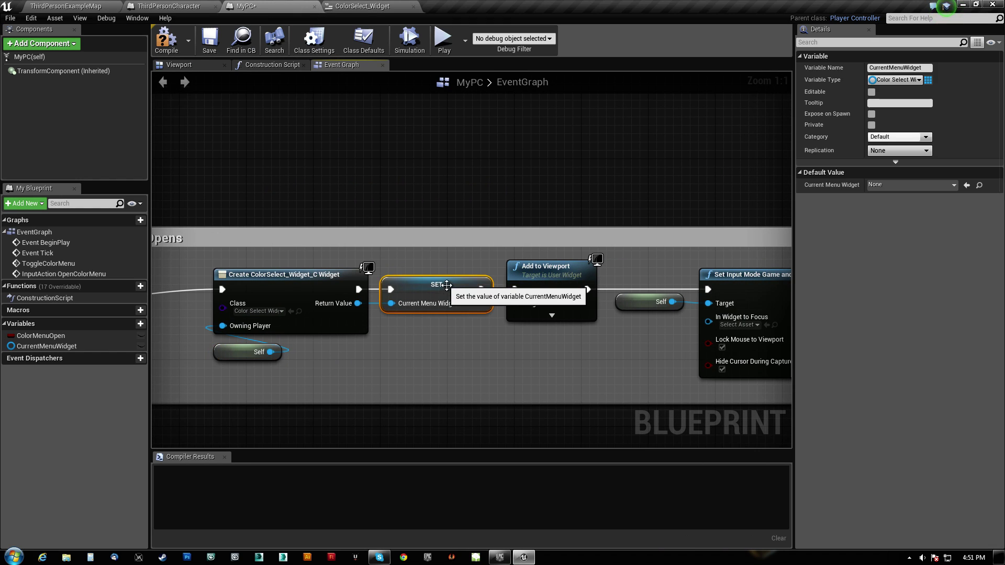
drag(237, 350, 240, 342)
right_drag(511, 343, 358, 337)
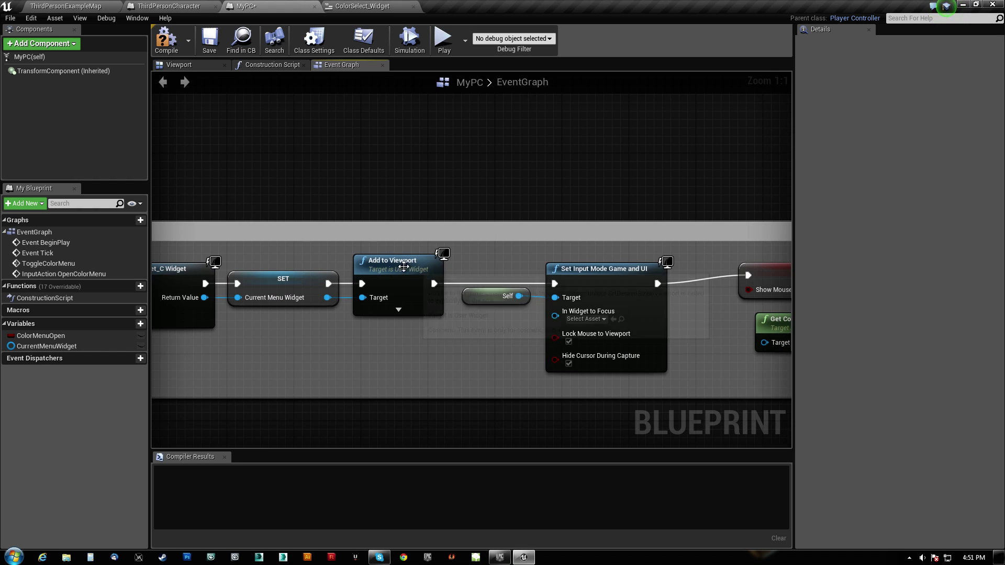
click(399, 260)
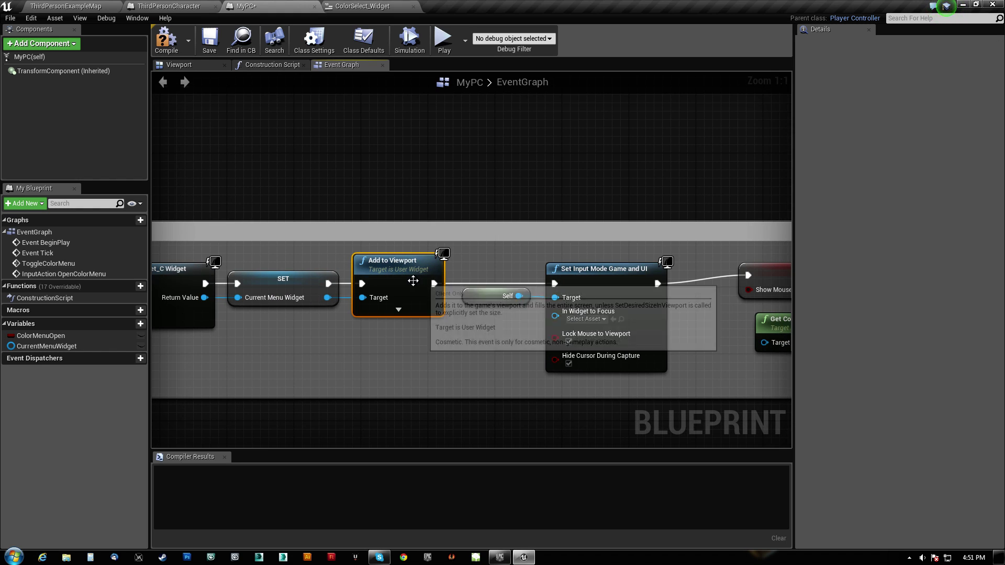
right_drag(524, 244, 372, 228)
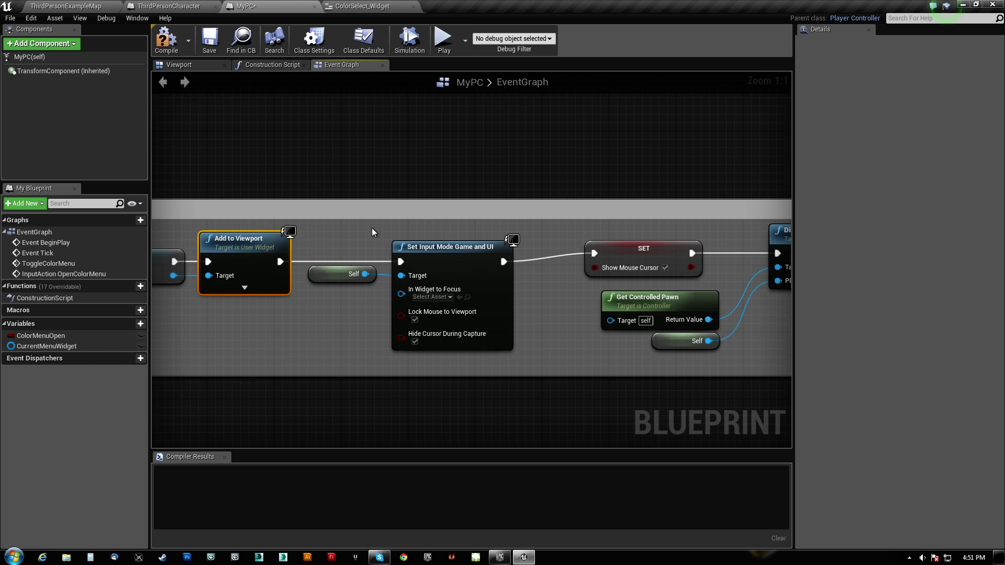
Step: Inspect the Set Input Mode Game and UI node, and search the available blueprint actions for "input mode" without adding one
click(454, 249)
right_drag(328, 310, 287, 290)
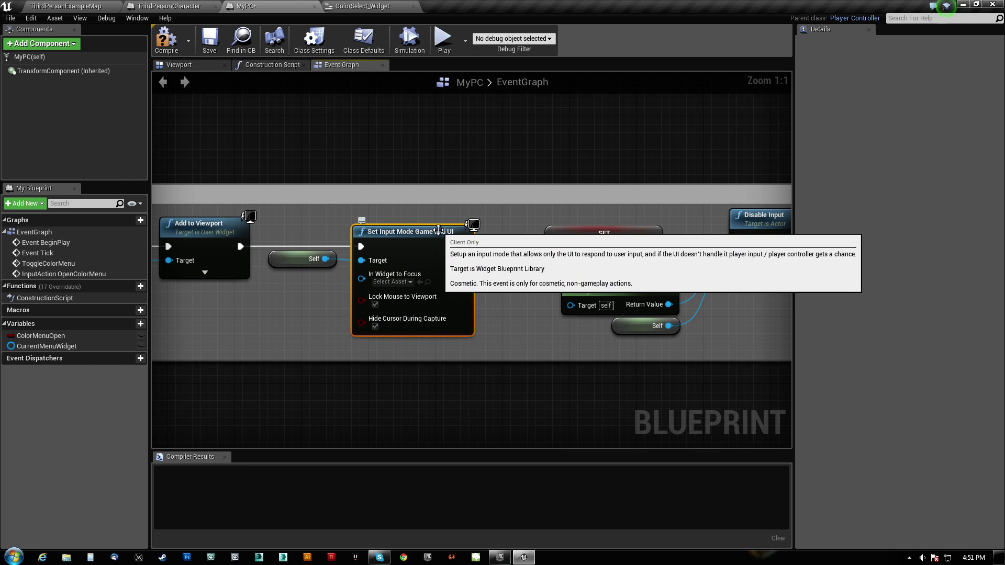
right_click(403, 106)
text(input mode)
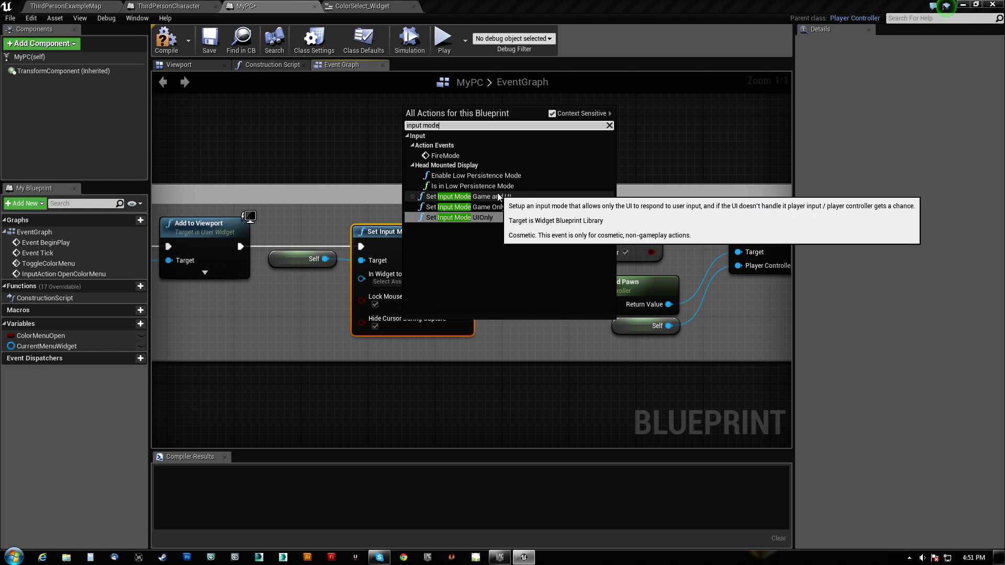
click(357, 161)
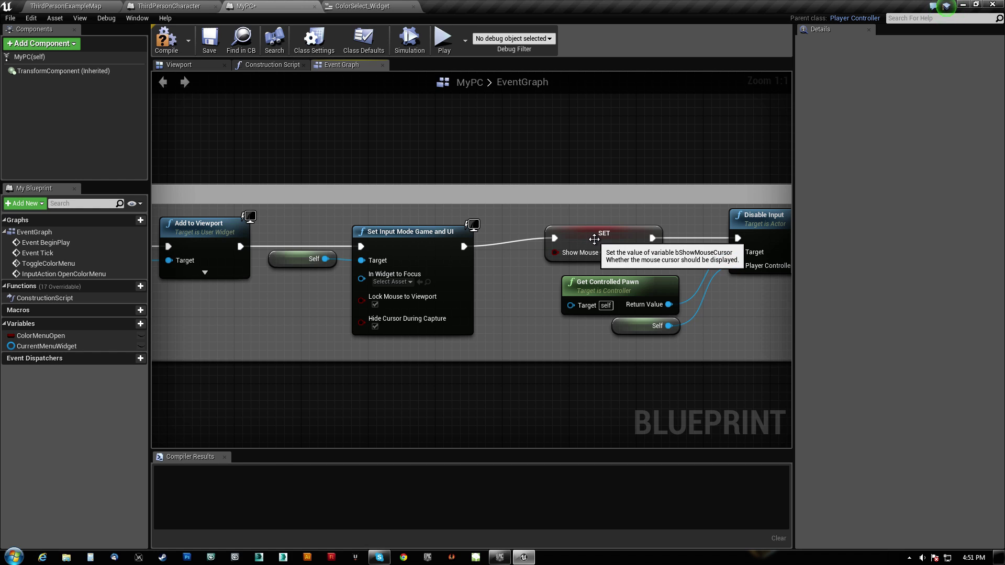
right_drag(459, 256, 419, 242)
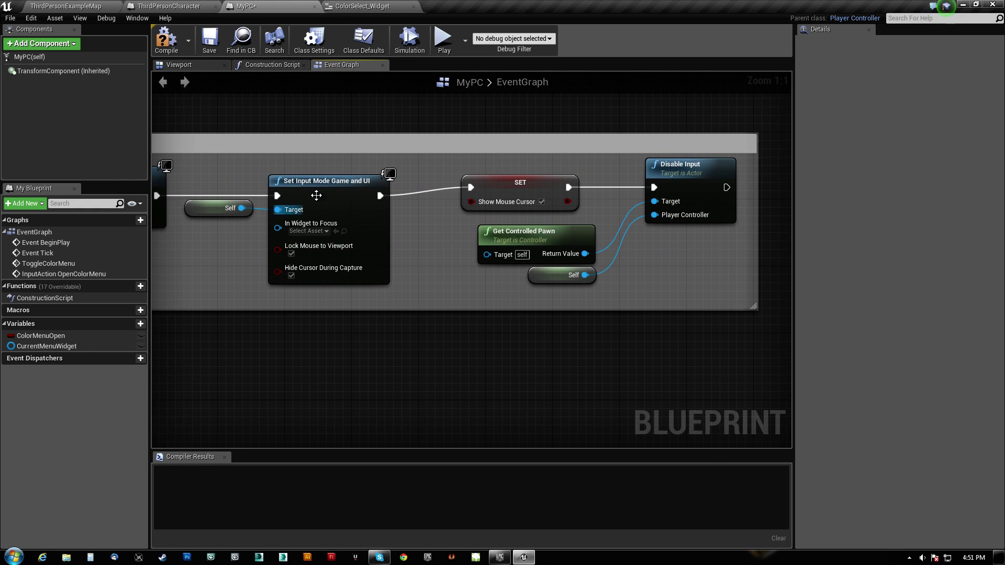
click(343, 180)
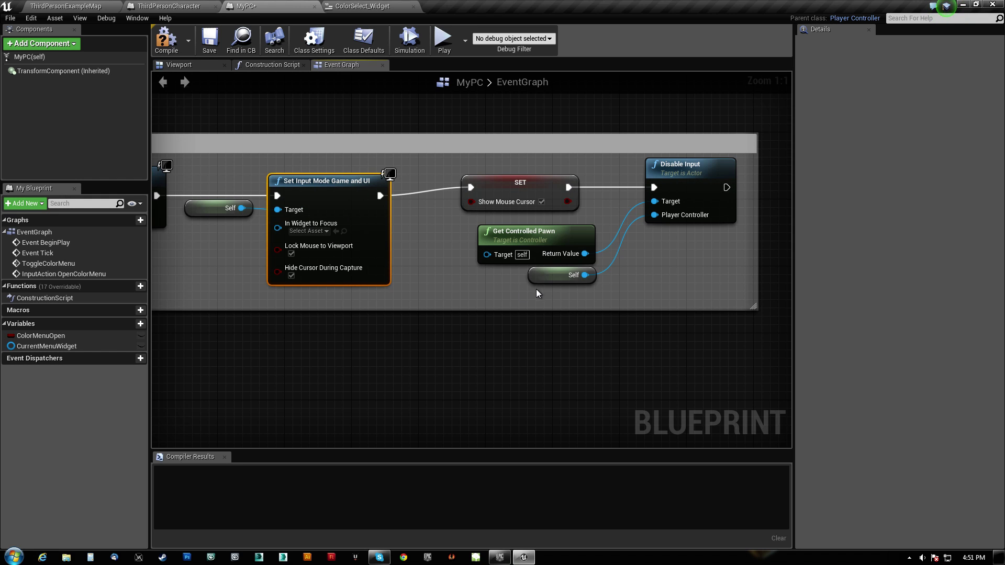
Step: Nudge the Get Controlled Pawn node up beneath the SET Show Mouse Cursor node, and check the ThirdPersonCharacter blueprint before returning to MyPC
drag(509, 285, 699, 220)
right_drag(686, 204, 642, 197)
click(504, 231)
drag(510, 228, 504, 222)
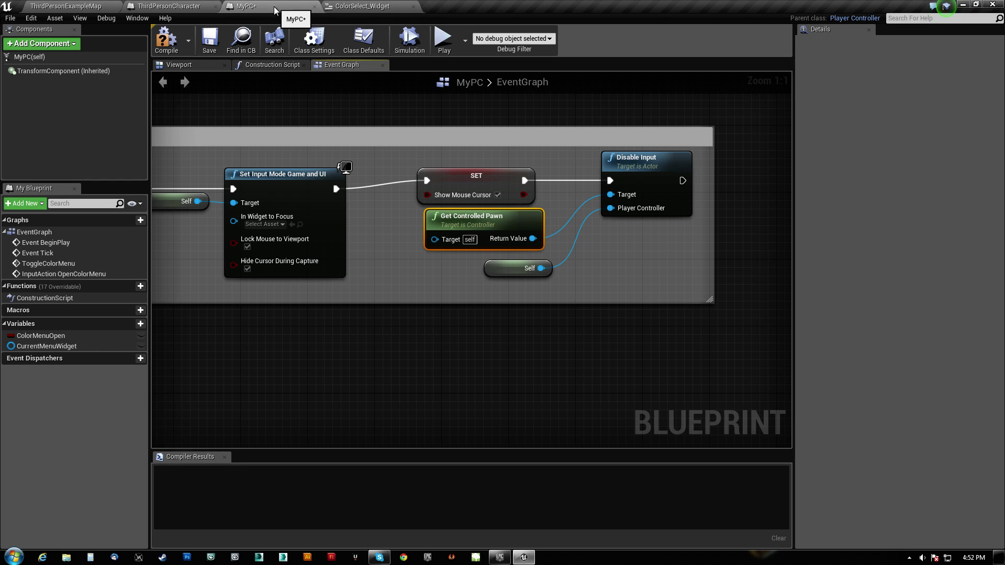
click(191, 8)
click(265, 7)
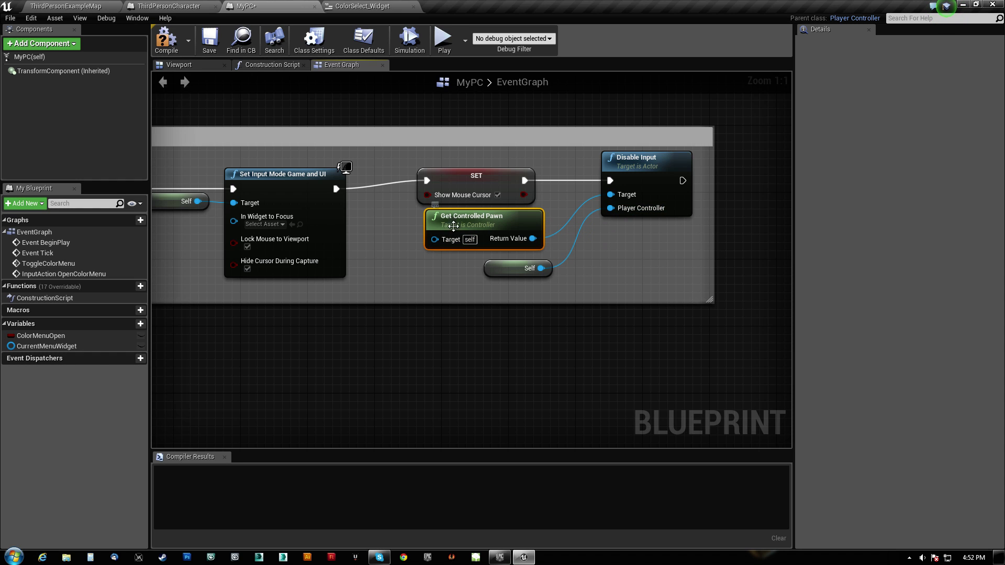
Step: Examine the Remove from Parent and Set Input Mode Game Only nodes in the menu-closing branch, comparing with SET Current Menu Widget in Widget Opens
right_drag(405, 275, 610, 238)
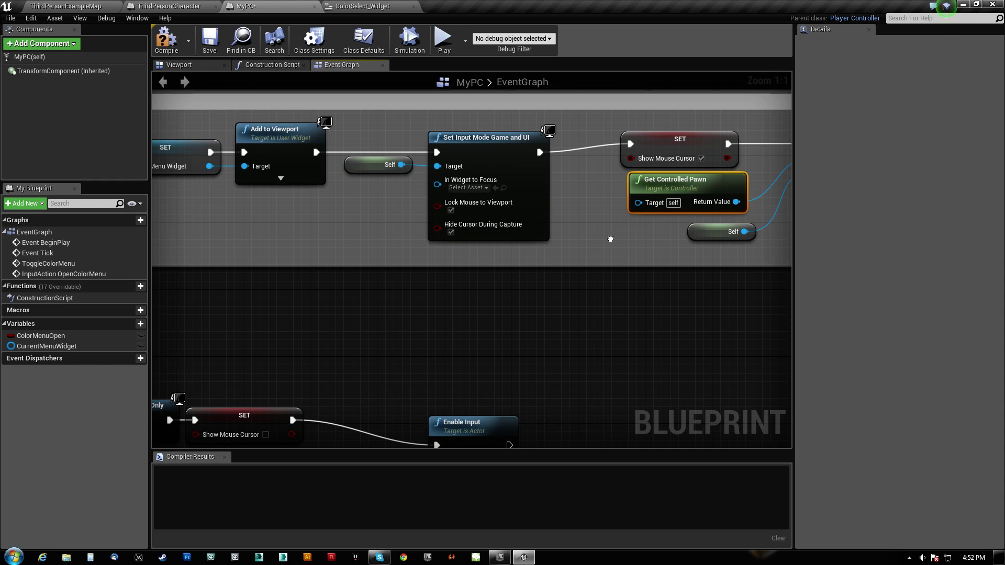
right_drag(271, 321, 563, 113)
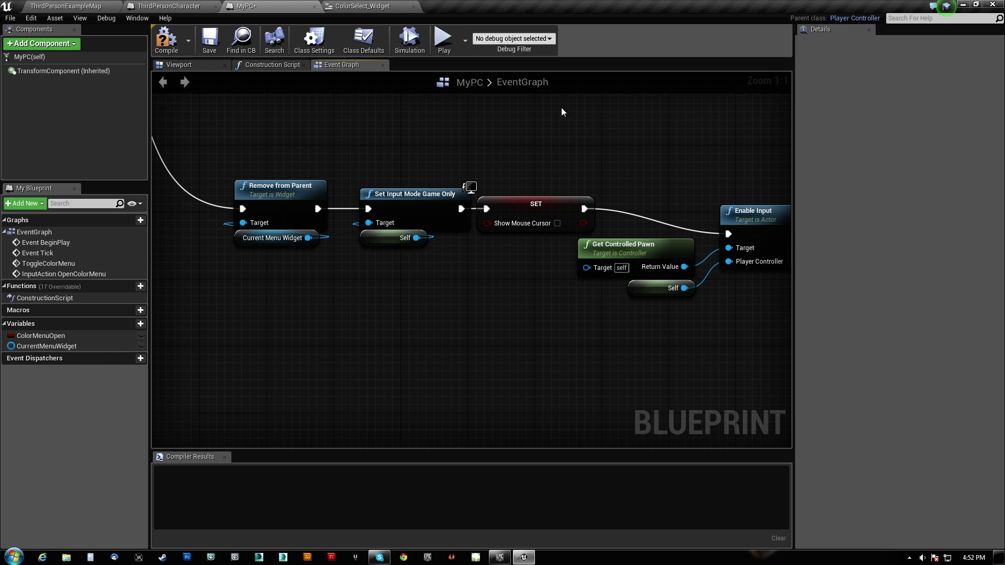
drag(239, 166, 316, 313)
right_drag(324, 142, 401, 363)
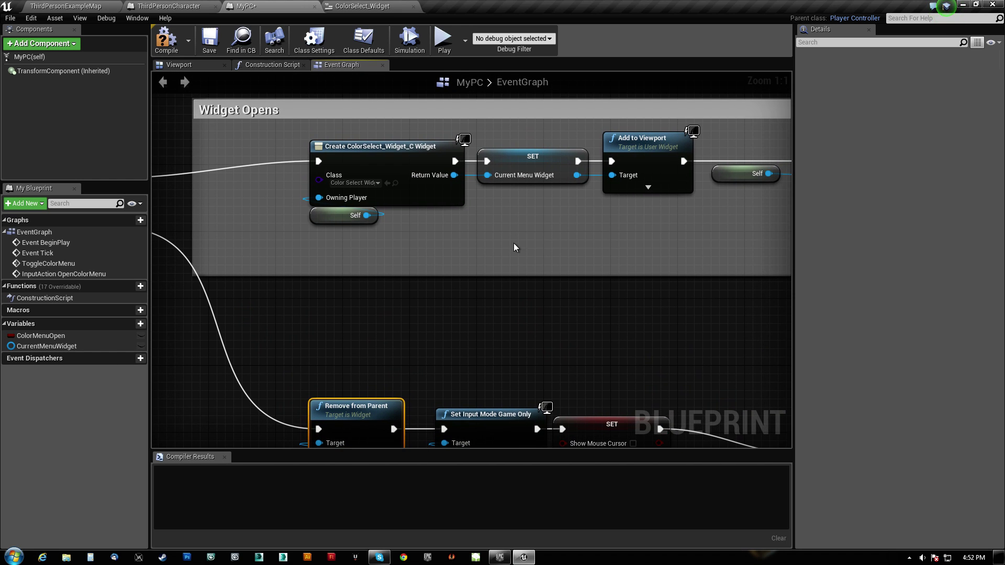
click(552, 155)
right_drag(436, 324, 458, 178)
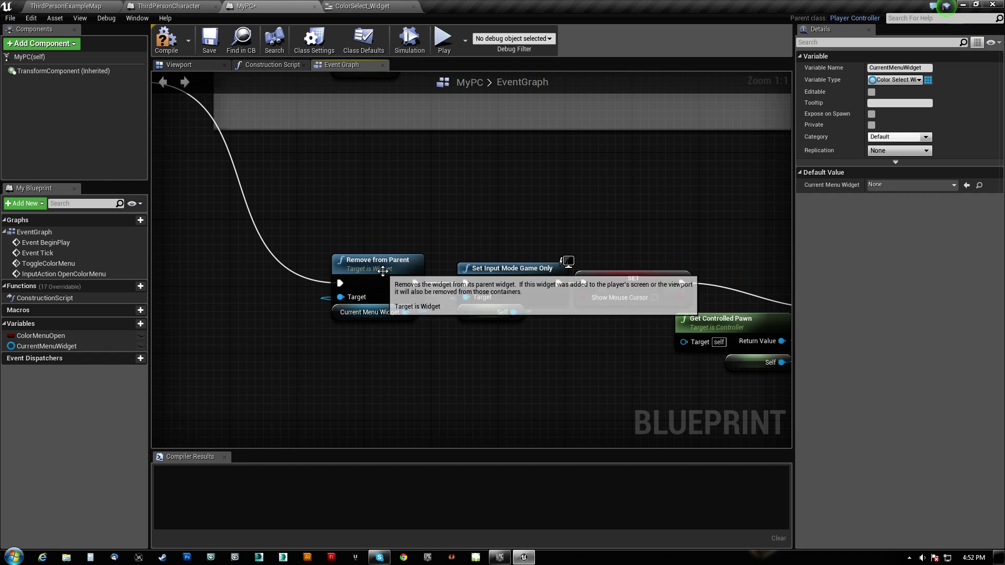
right_drag(380, 268, 238, 249)
drag(338, 225, 368, 368)
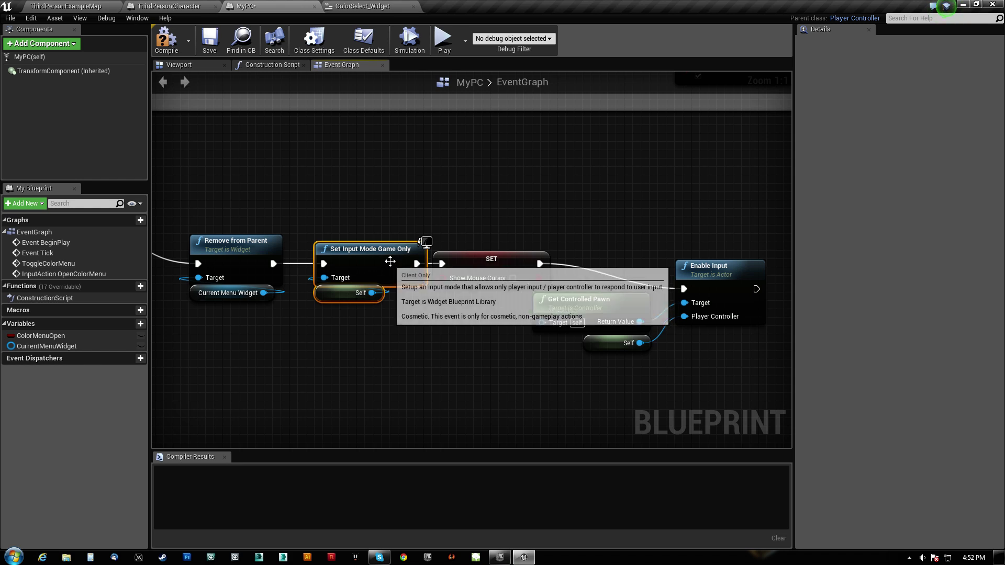
Step: Nudge the closing branch's SET Show Mouse Cursor node slightly up, and select the Get Controlled Pawn, Self and Enable Input nodes
right_drag(523, 222, 365, 204)
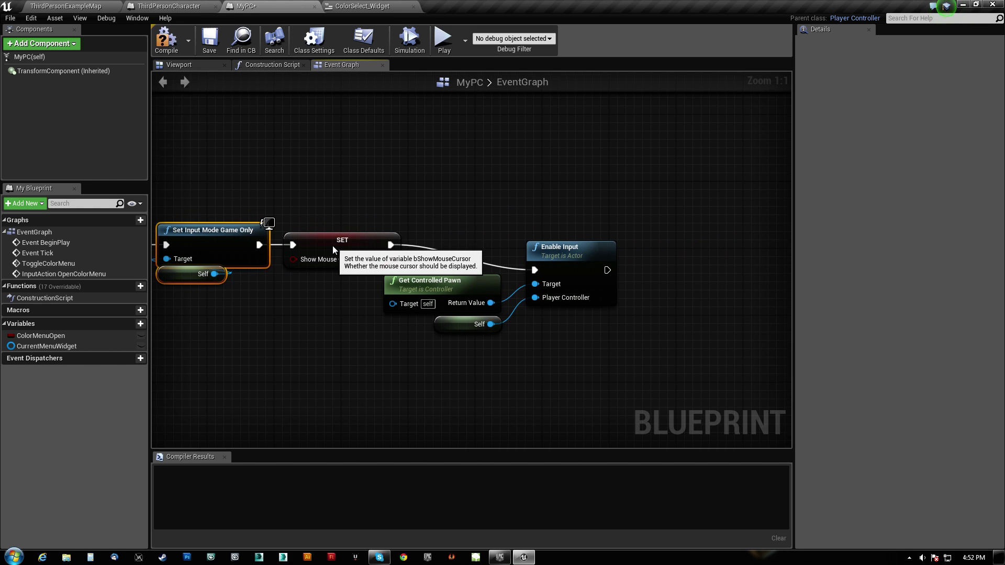
drag(331, 246, 340, 238)
drag(446, 361, 608, 221)
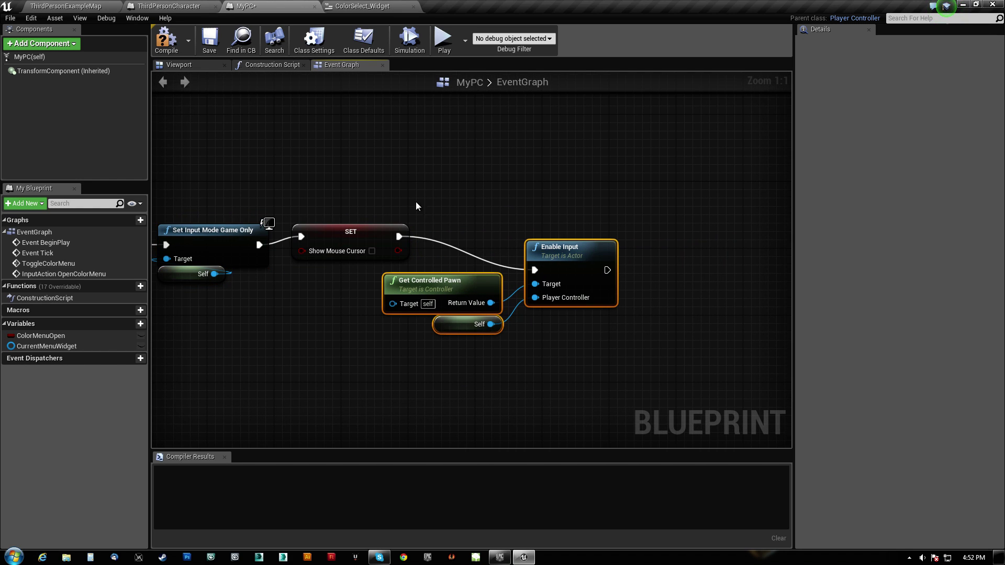
right_drag(403, 174, 661, 301)
scroll(613, 307, down, 2)
right_drag(600, 293, 583, 265)
scroll(422, 268, down, 3)
Step: Compile the MyPC blueprint and start a play session in ThirdPersonExampleMap
click(159, 51)
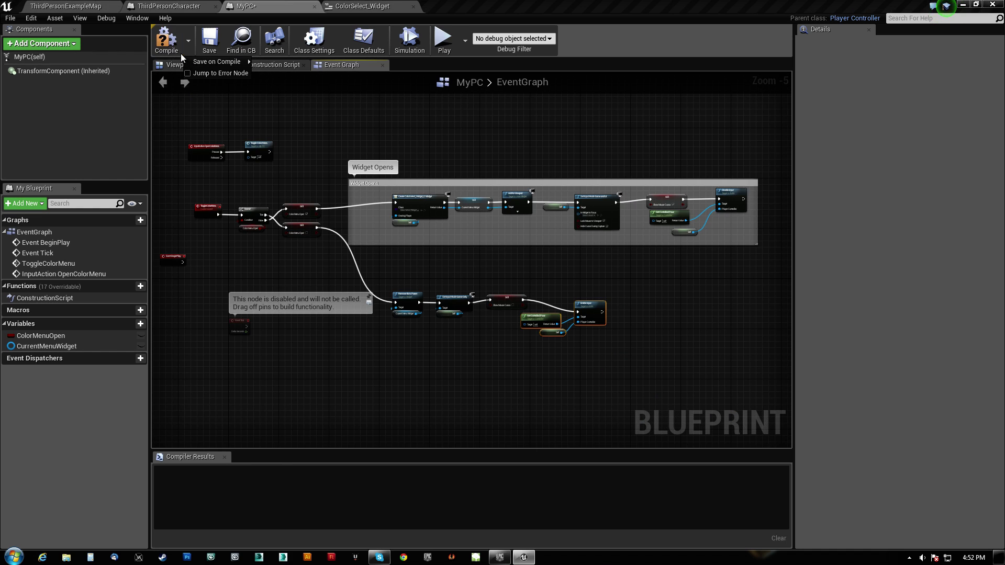
click(109, 9)
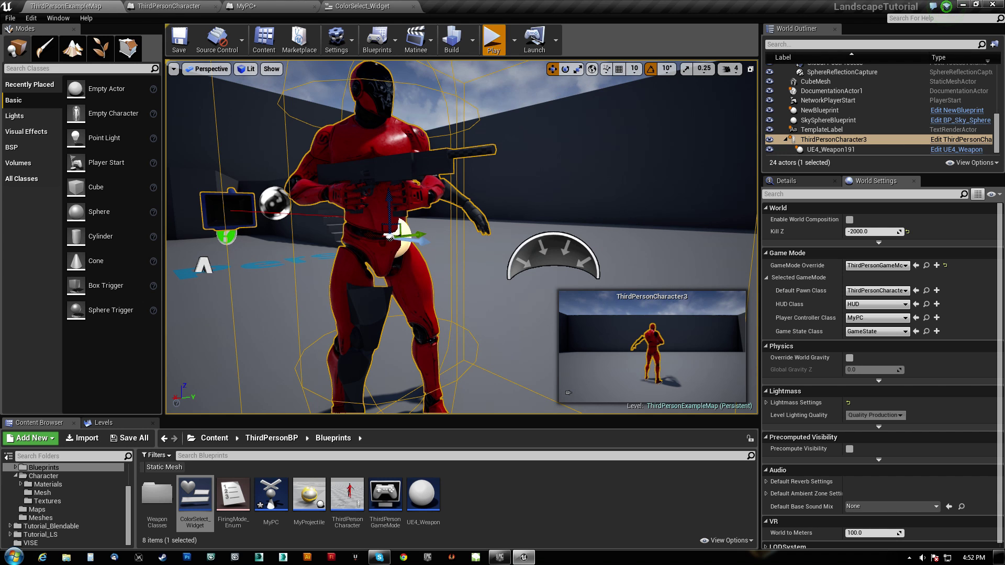
click(493, 40)
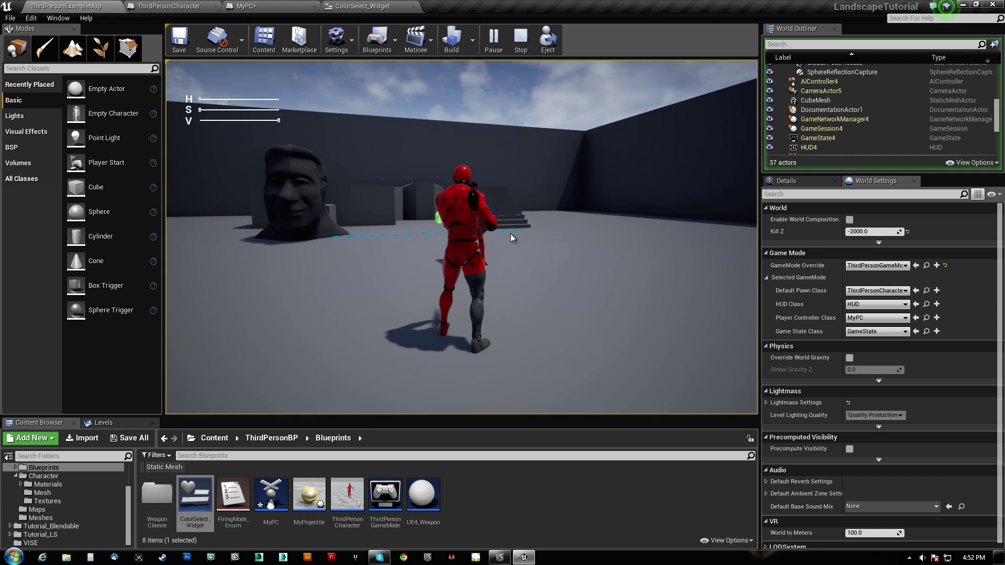
Step: Raise the H slider slightly to recolour the character orange, close the colour menu, and run the character around the level
drag(204, 99, 205, 99)
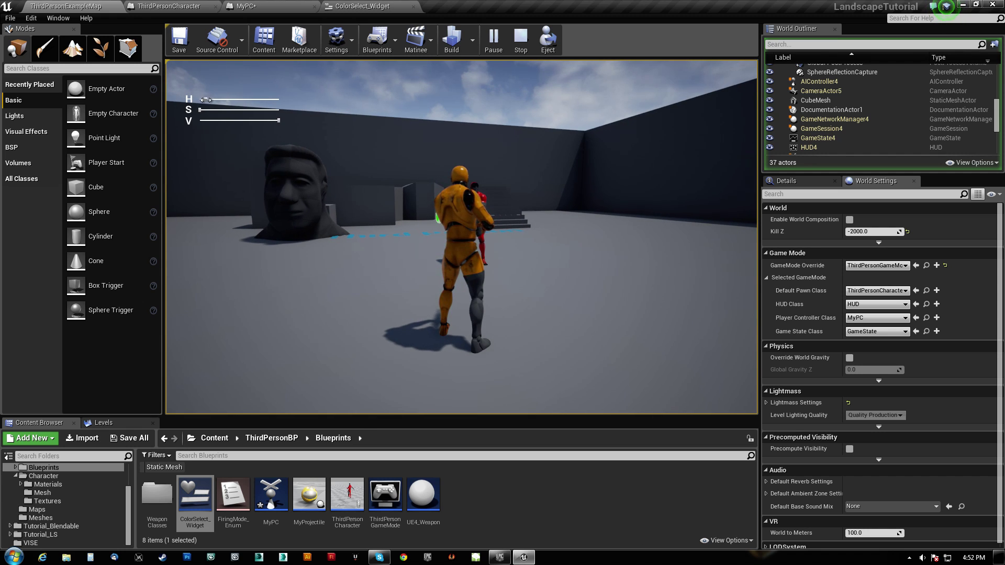
key(c)
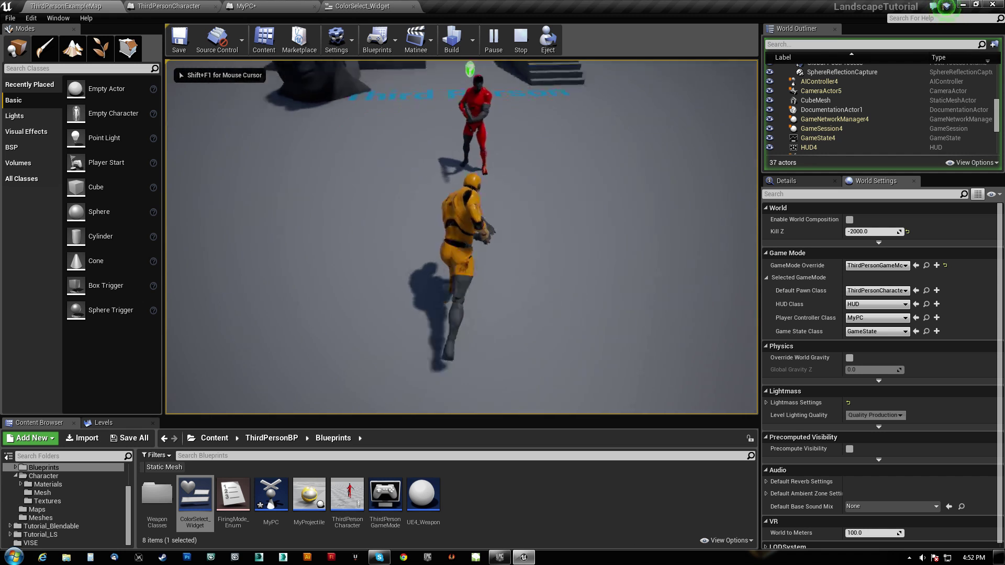
key(w)
key(d)
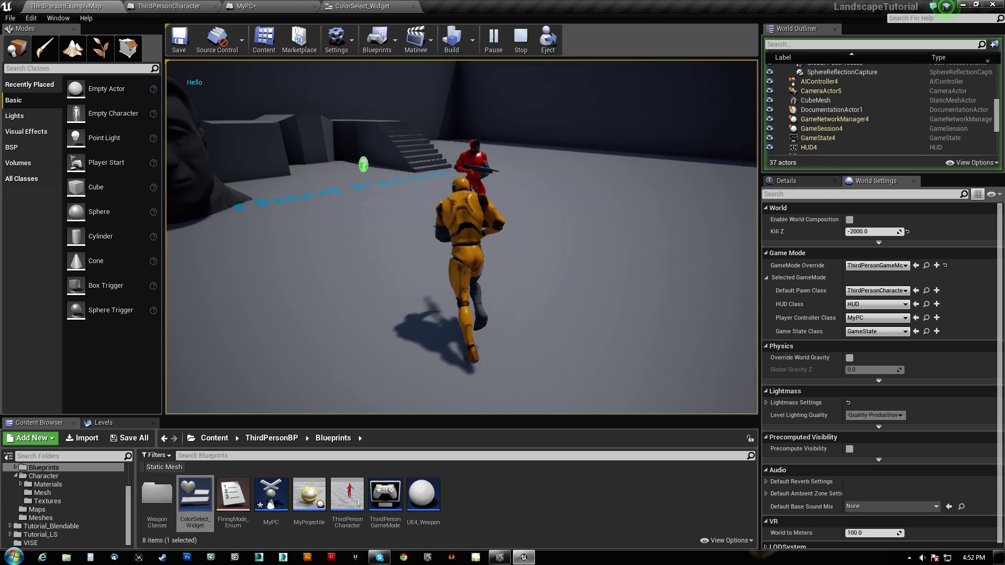
Step: End the play session and look over ThirdPersonCharacter3 in the level viewport from farther away
key(shift+F1)
key(Escape)
key(d)
mouse_move(553, 208)
right_down()
mouse_move(367, 190)
mouse_move(581, 210)
mouse_move(675, 194)
mouse_move(534, 197)
mouse_move(550, 205)
right_up()
key(a)
key(d)
key(s)
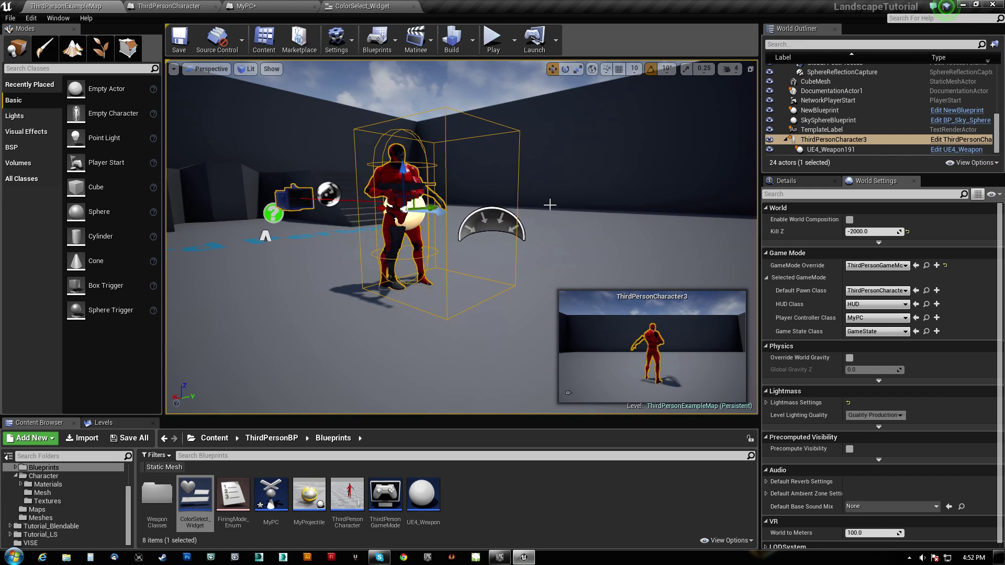